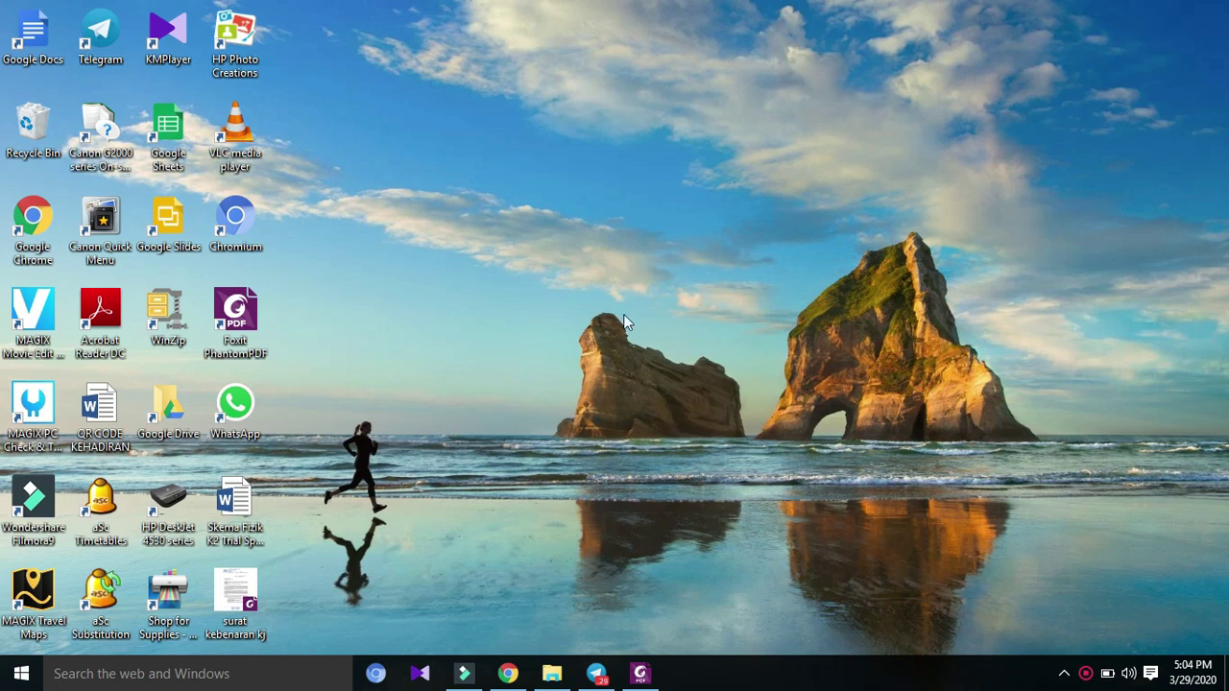
Bring up the exam paper kertas 1 (2).pdf in Foxit PhantomPDF and launch the Snipping Tool.
left_click(640, 674)
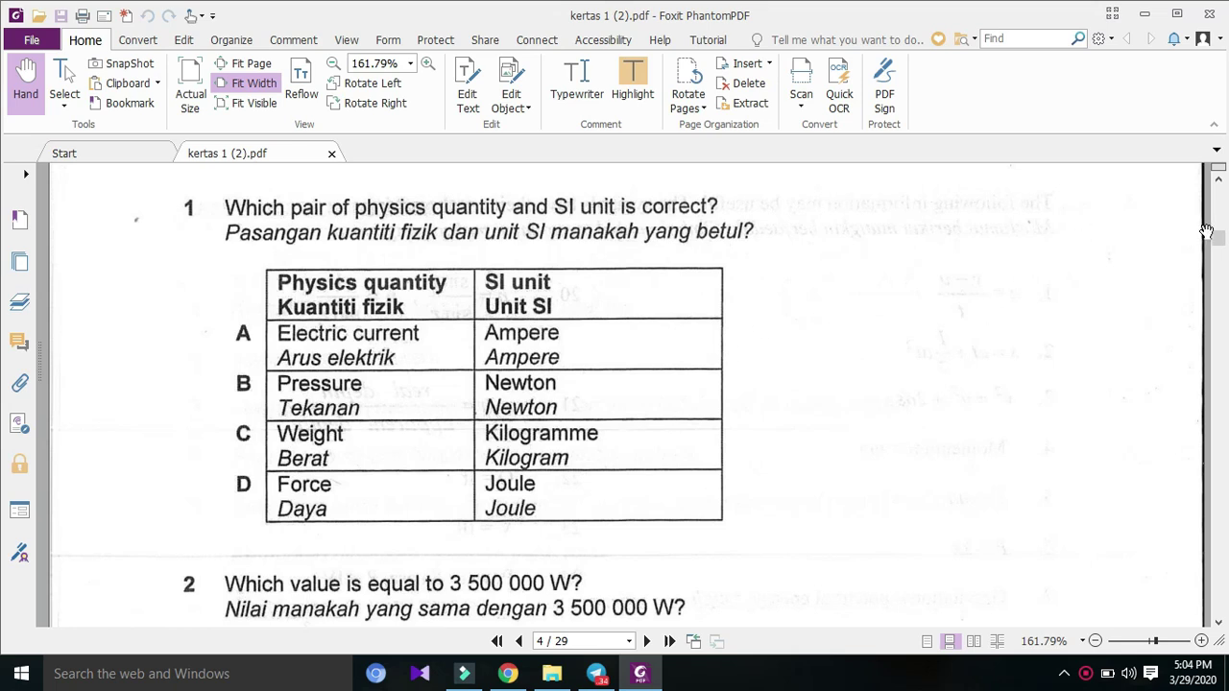
left_click(144, 676)
type("snippi")
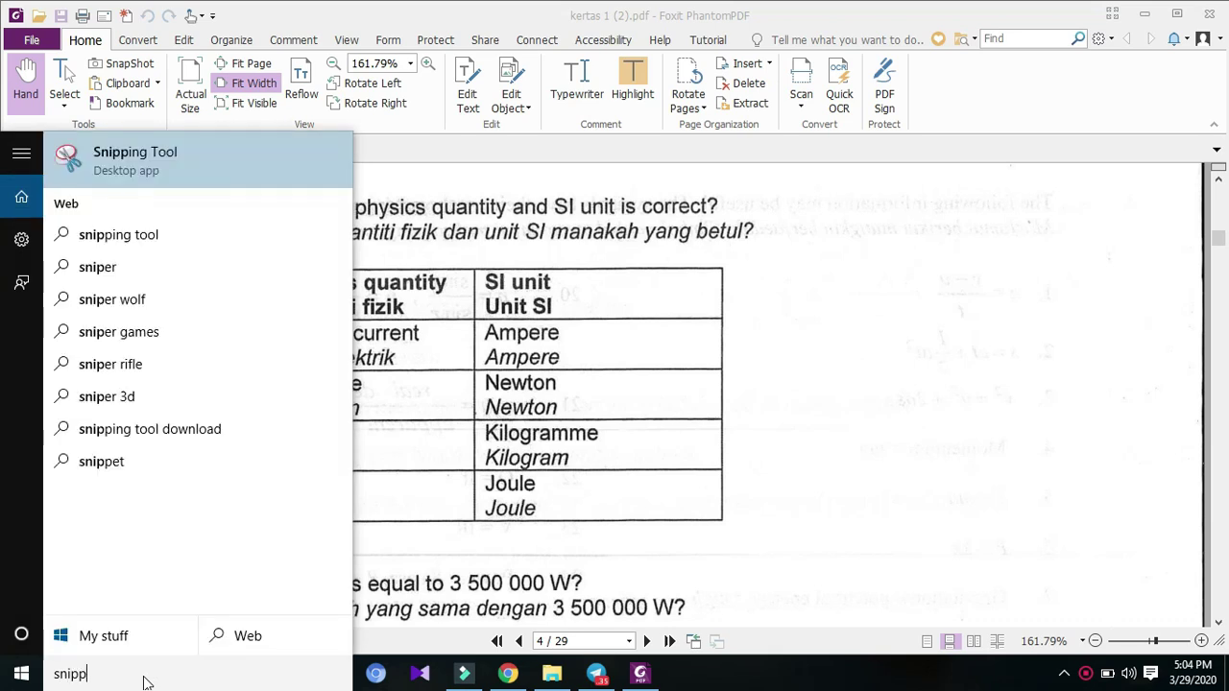
left_click(297, 163)
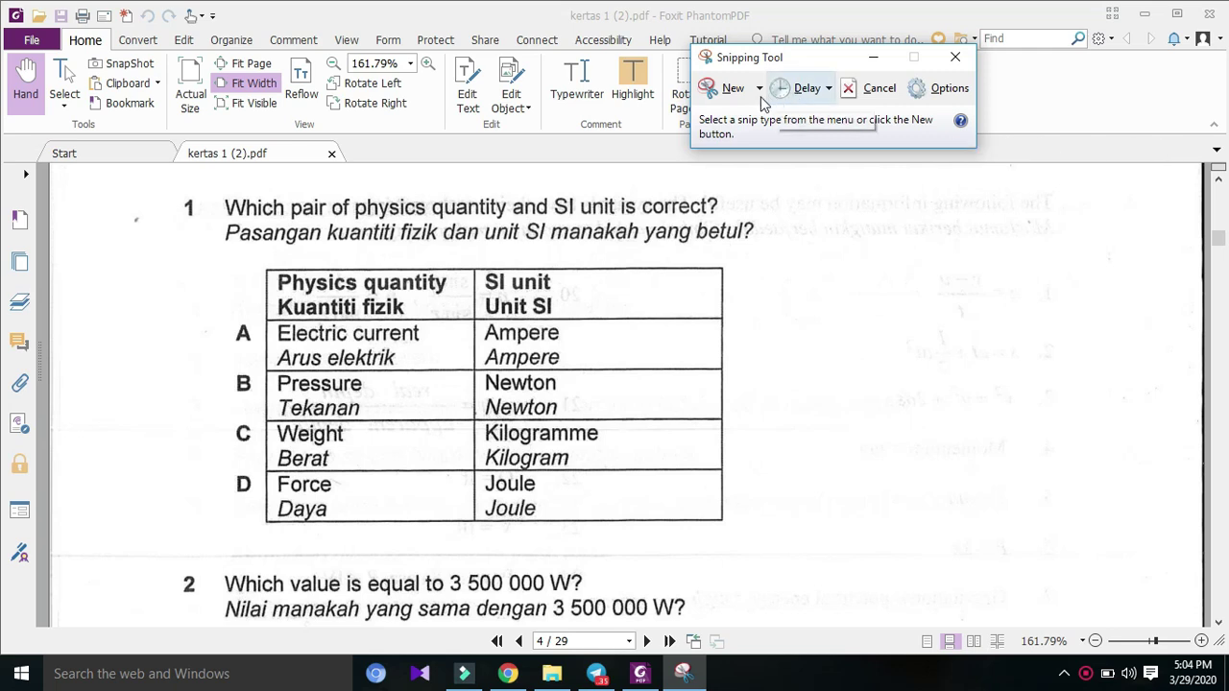
Snip question 1 with its answer table, save it as PNG "1 001" in the pic spm 2017 k1 folder, and close the snip.
left_click(720, 90)
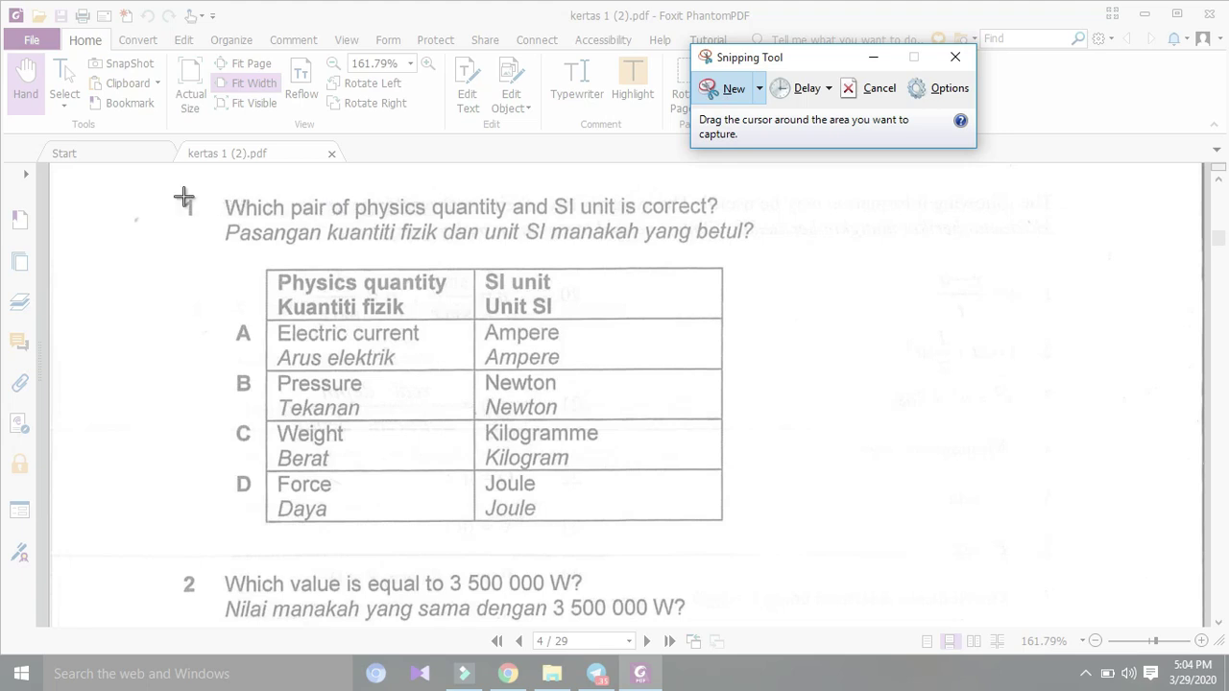
left_click_drag(175, 183, 807, 536)
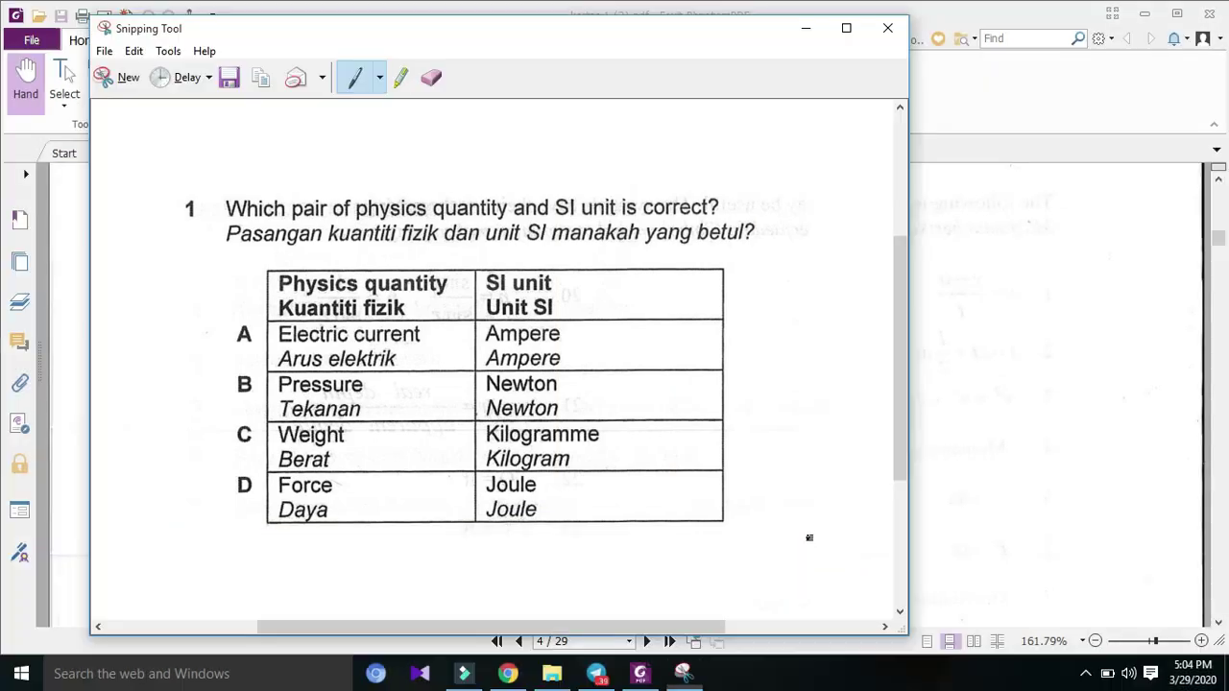
left_click(227, 78)
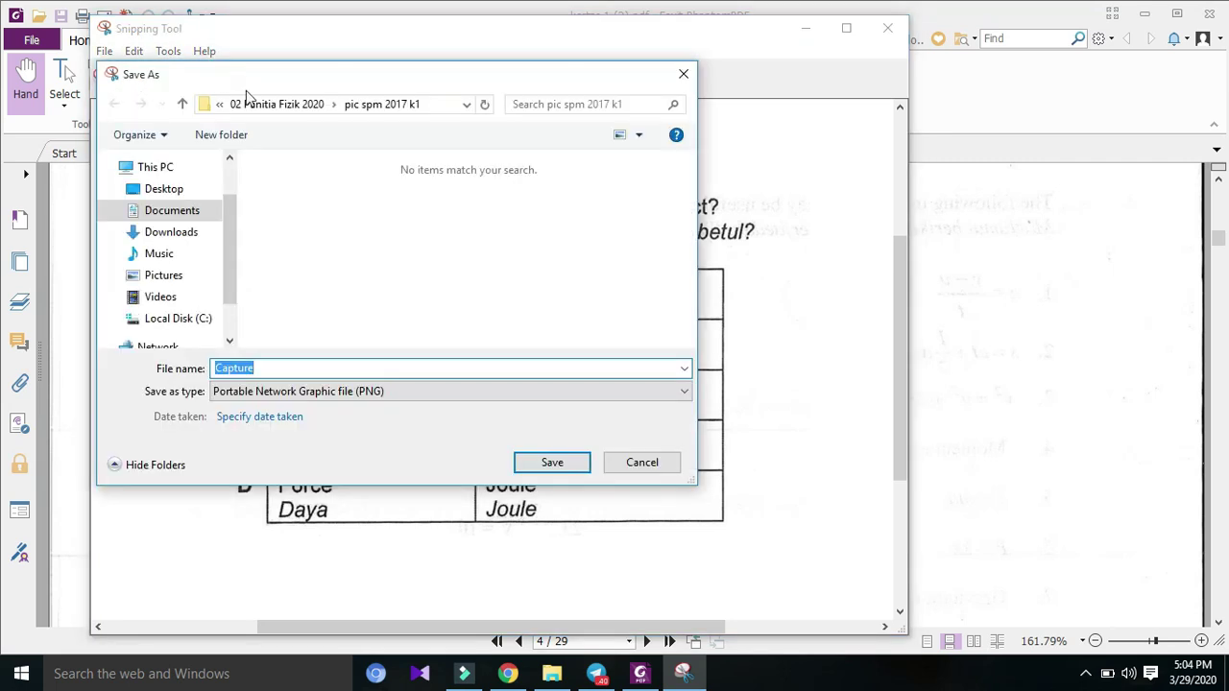
type("1 001")
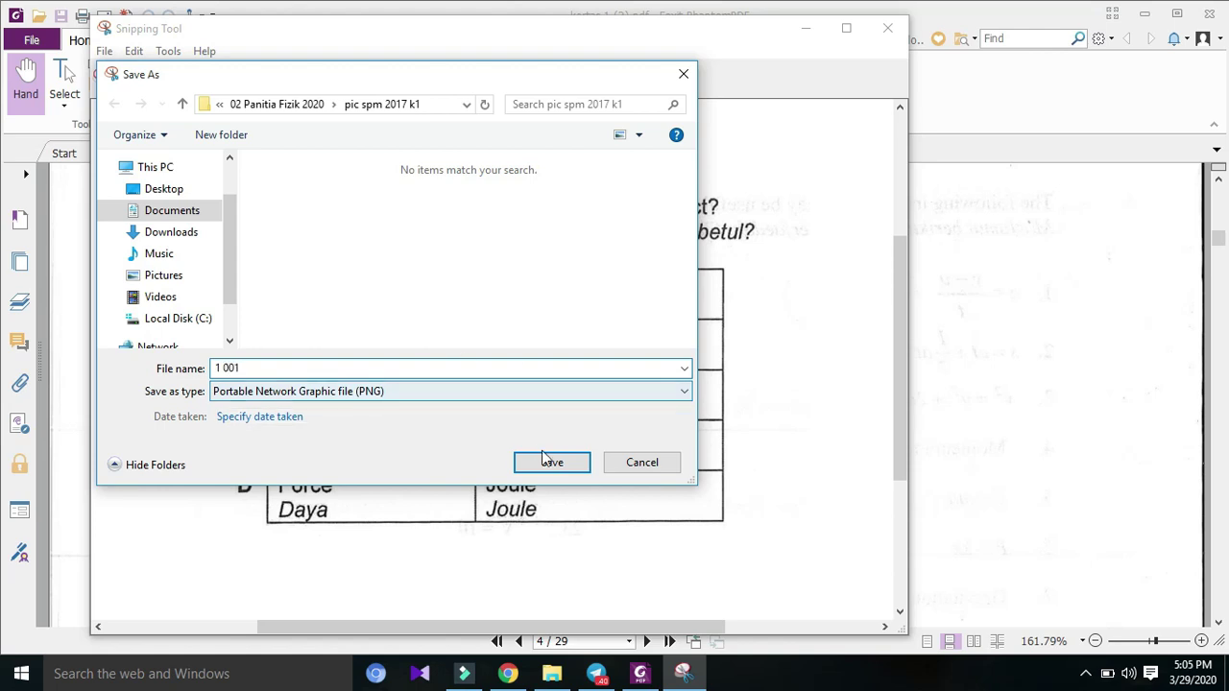
left_click(549, 460)
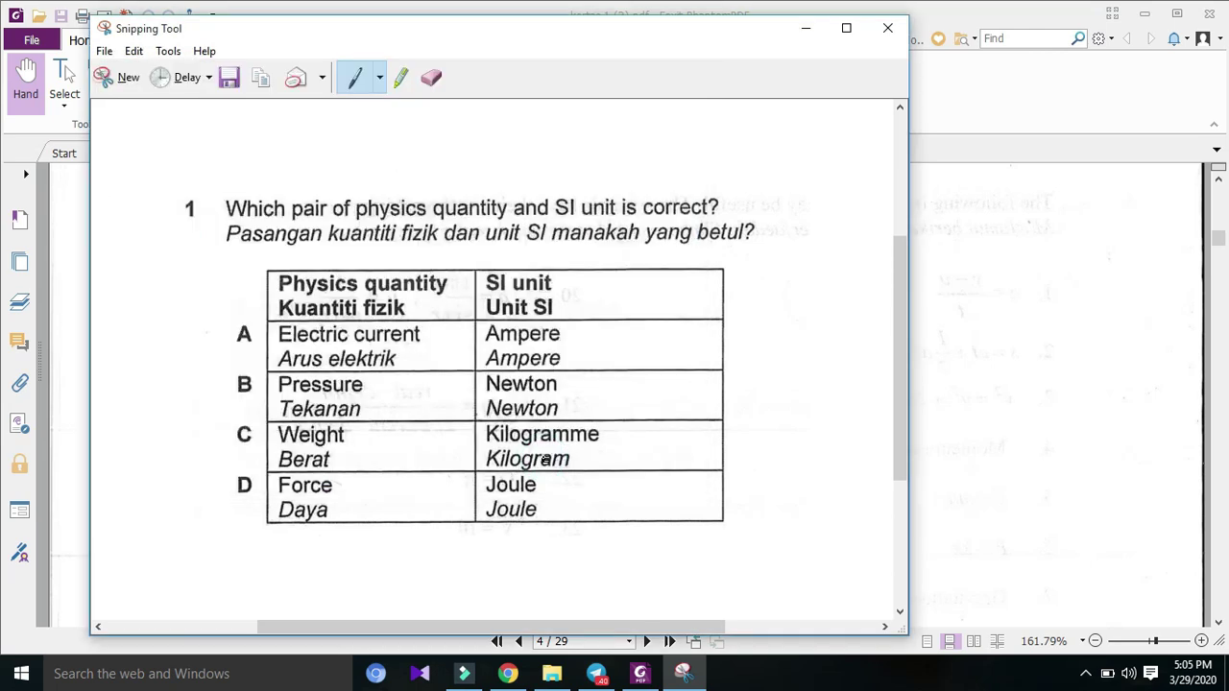
left_click(888, 29)
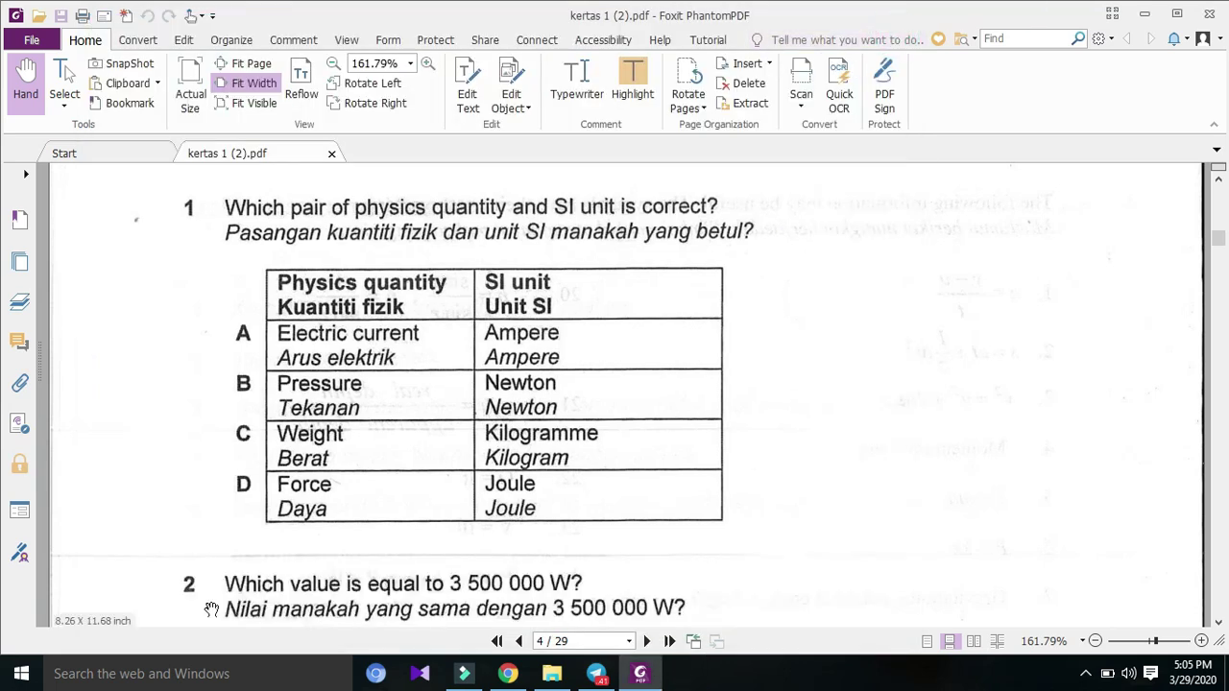
Reopen the Snipping Tool and capture question 2 with its four answer options from the PDF.
left_click(160, 674)
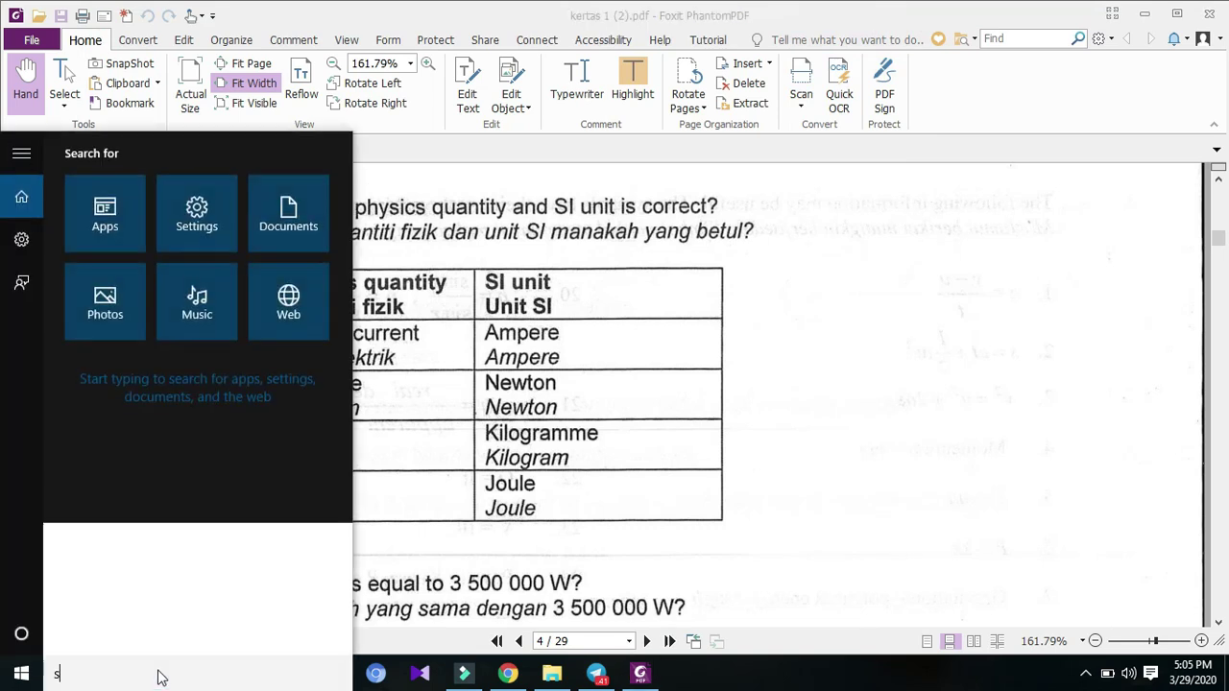
type("sn")
left_click(276, 167)
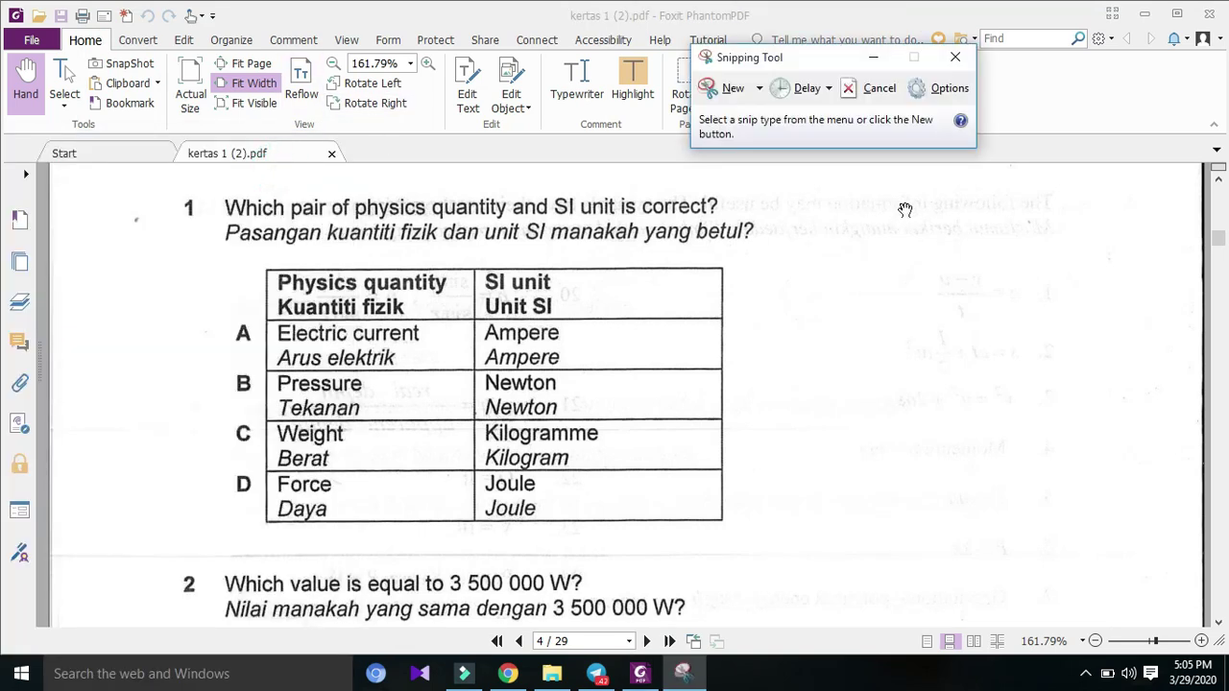
left_click_drag(1217, 239, 1220, 246)
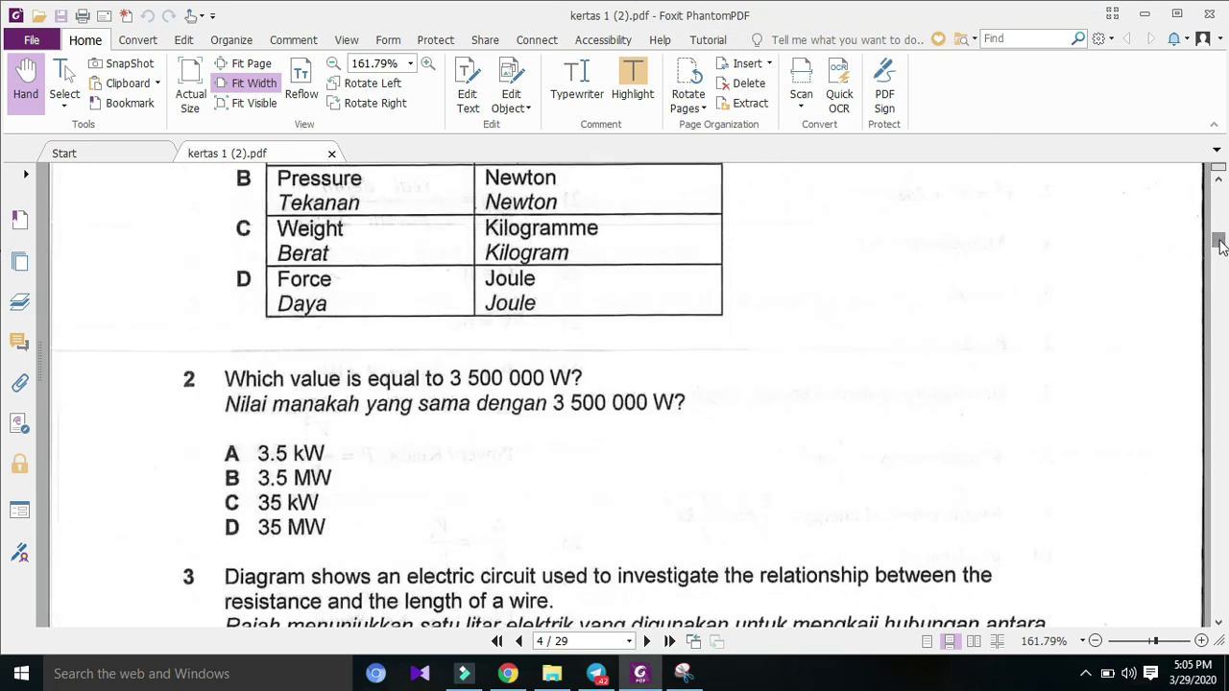
left_click(689, 676)
left_click(721, 89)
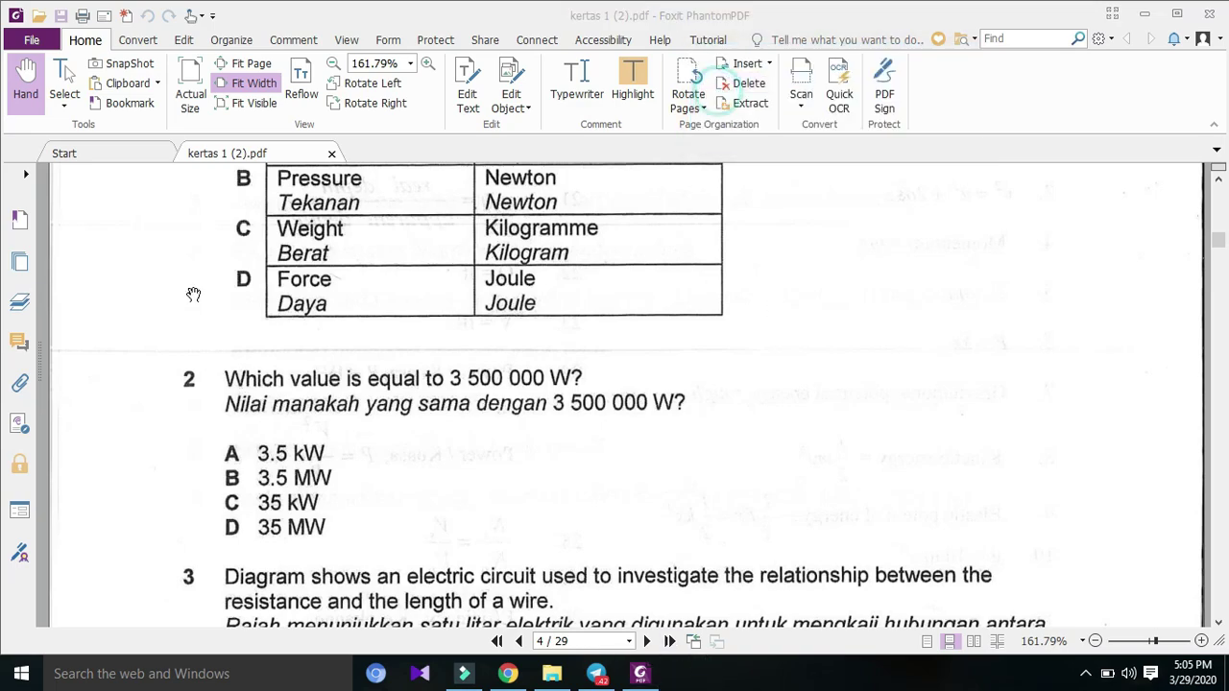
left_click_drag(163, 356, 763, 549)
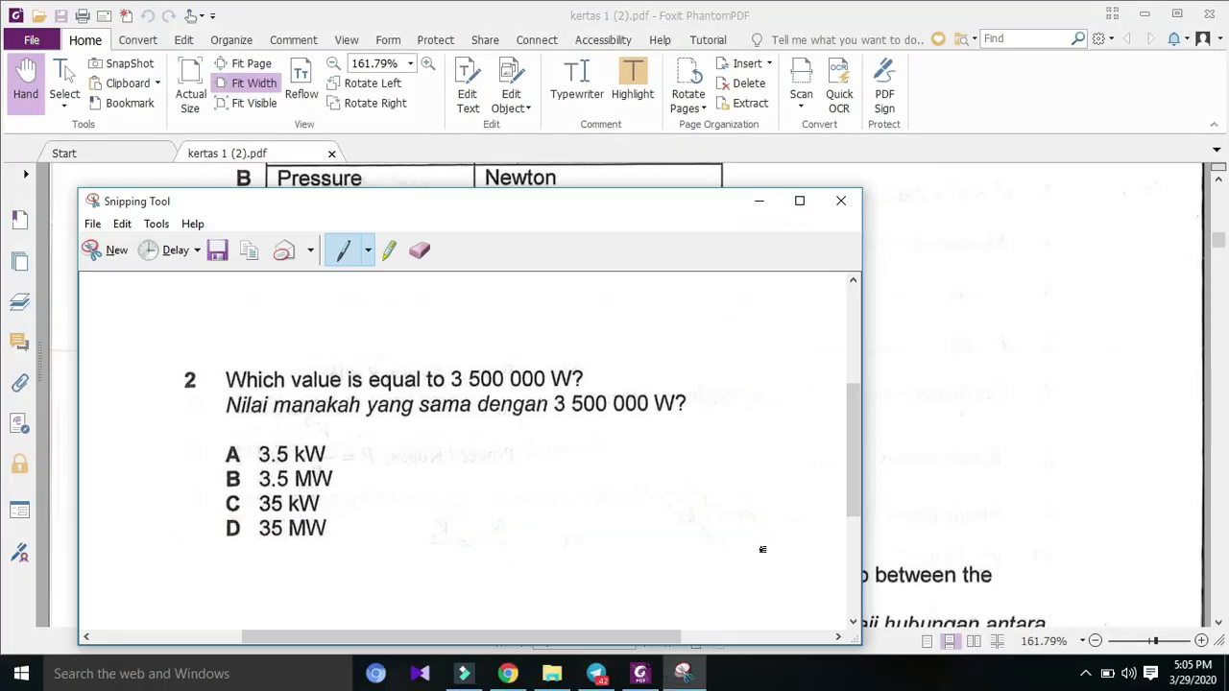
Save the question 2 snip as PNG "2" in the pic spm 2017 k1 folder and close the snip.
left_click(217, 250)
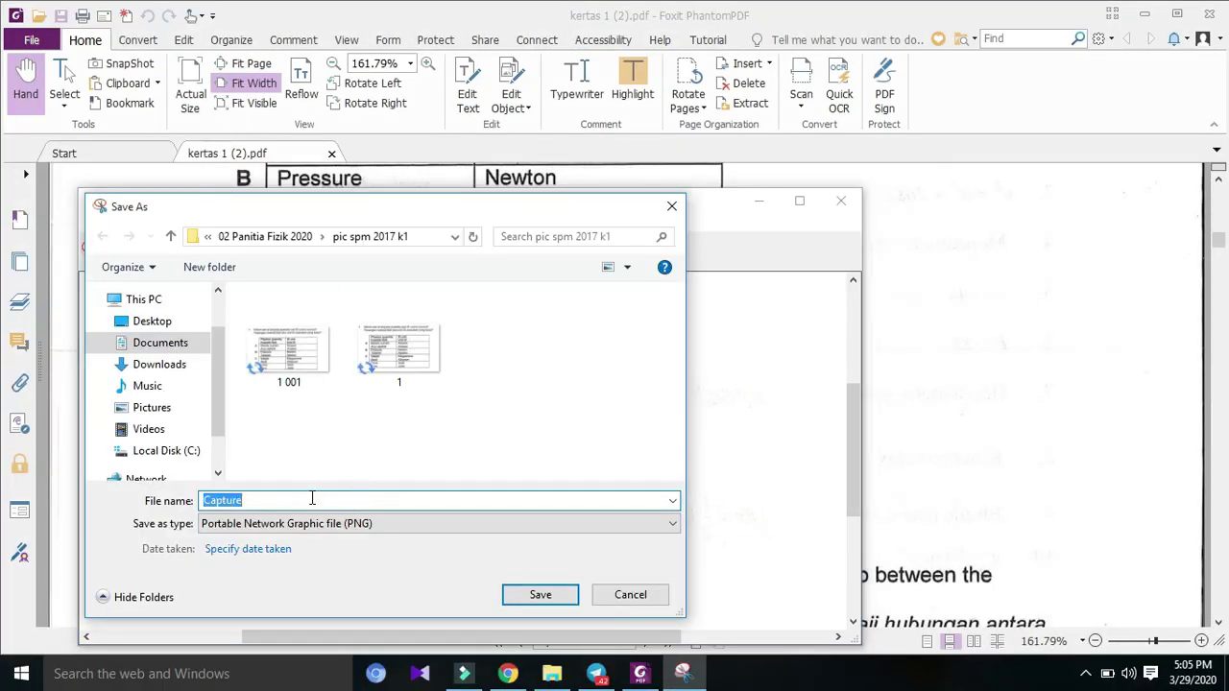
type("2")
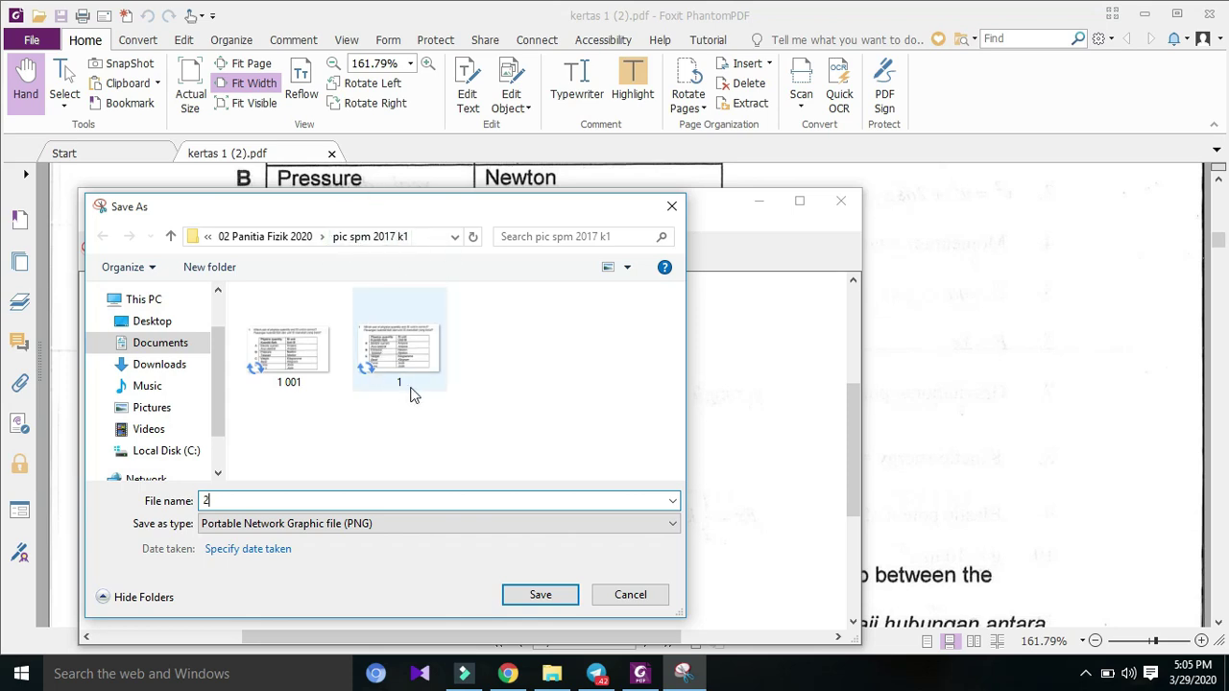
left_click(540, 596)
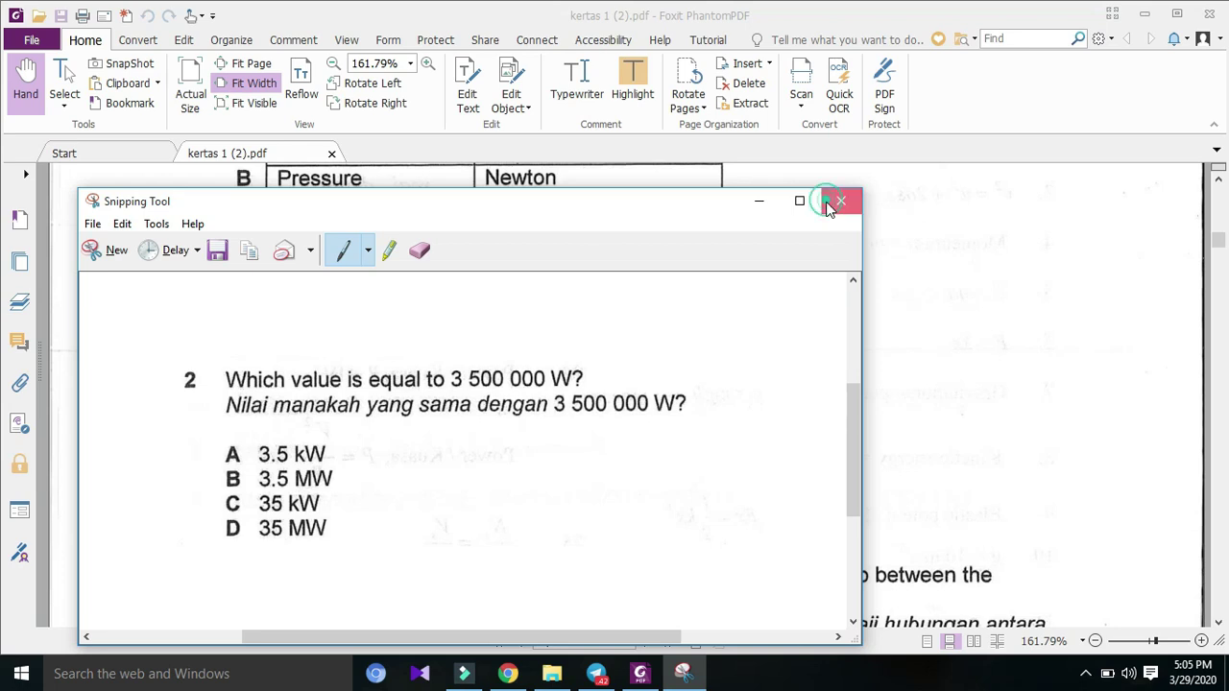
left_click(830, 202)
Switch to Google Drive in Chrome, open the form SOALAN OBJEKTIF 002 and look through its fields and questions.
left_click(1143, 17)
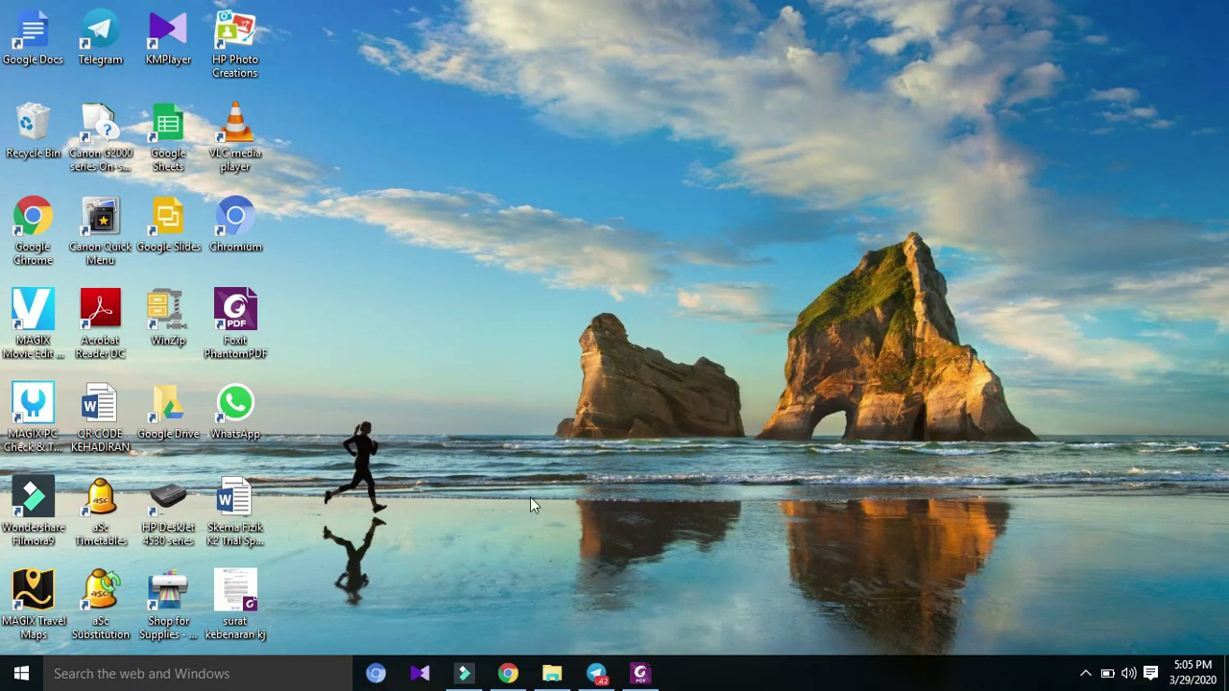
left_click(509, 675)
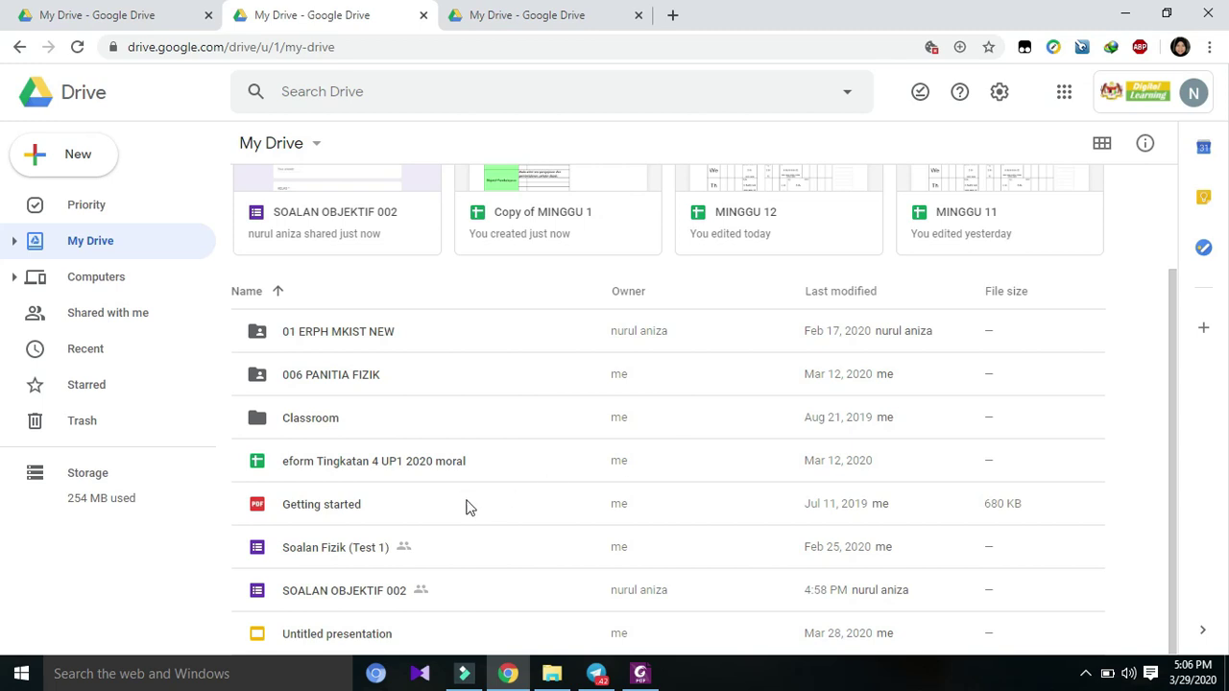
left_click(431, 597)
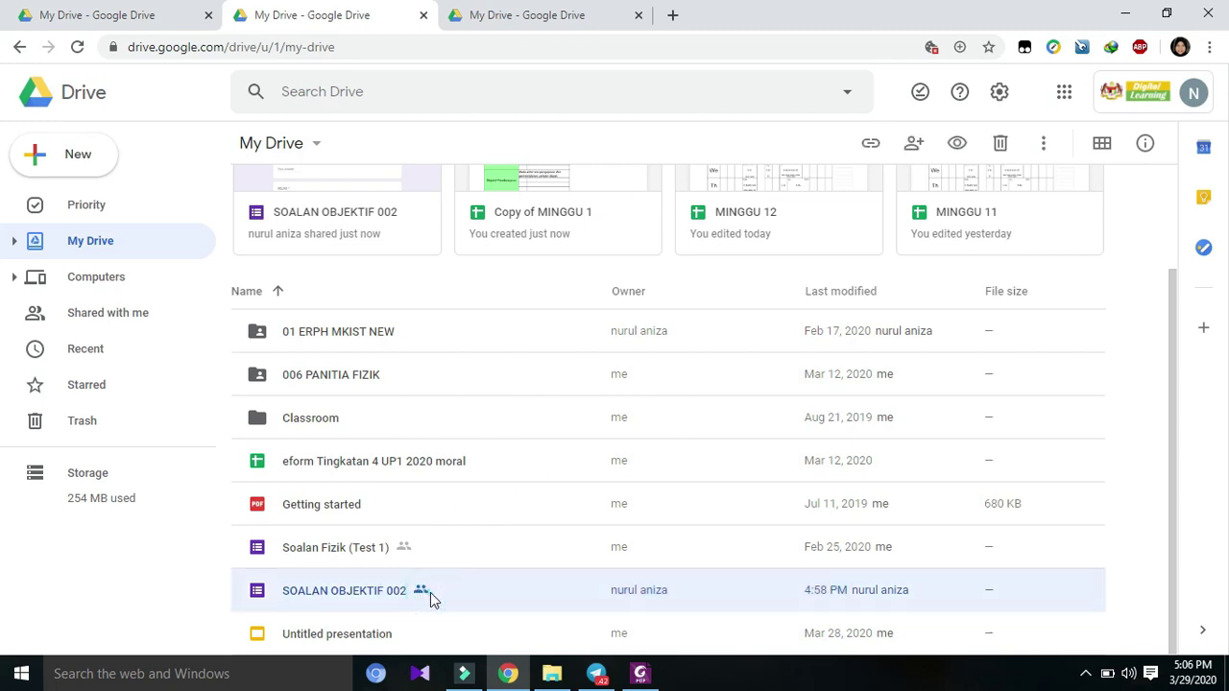
double_click(394, 594)
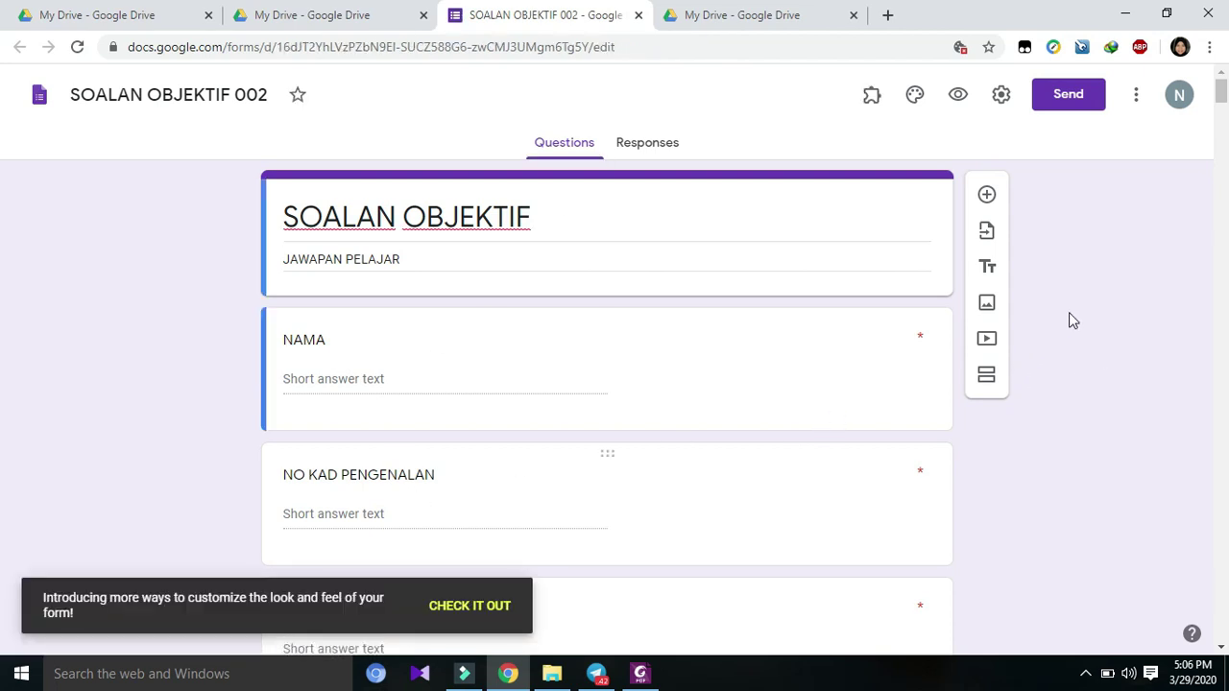
scroll(3, 105, "down", 3)
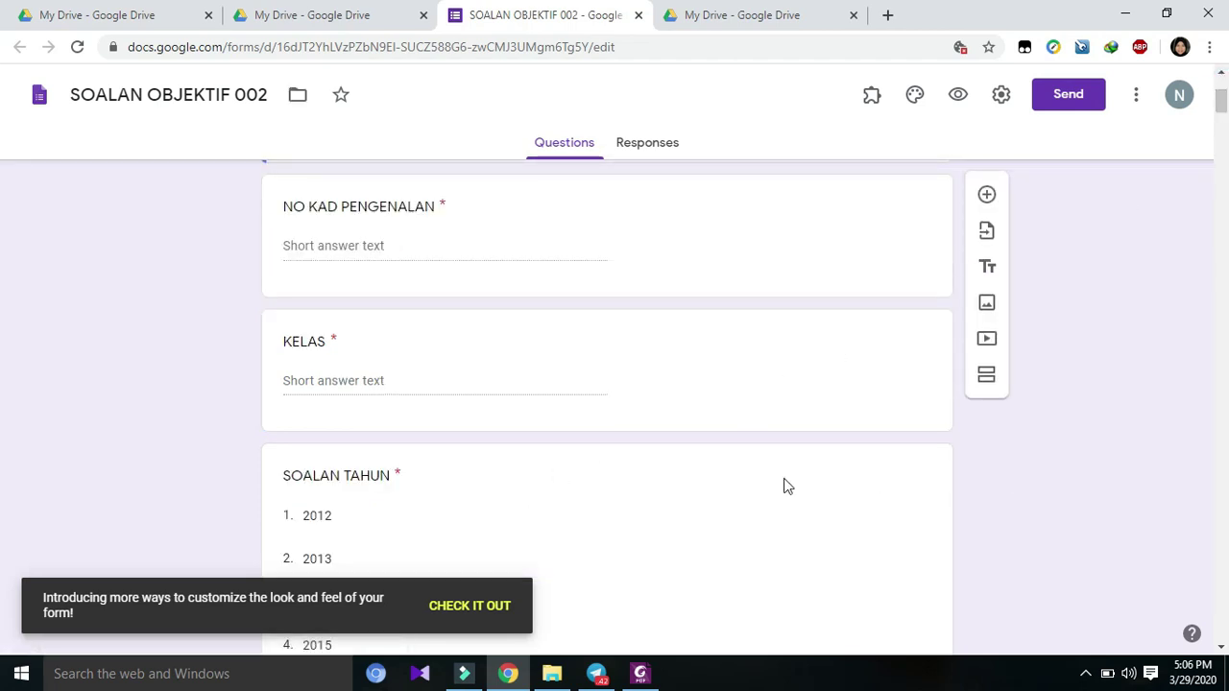
left_click_drag(1222, 101, 1225, 127)
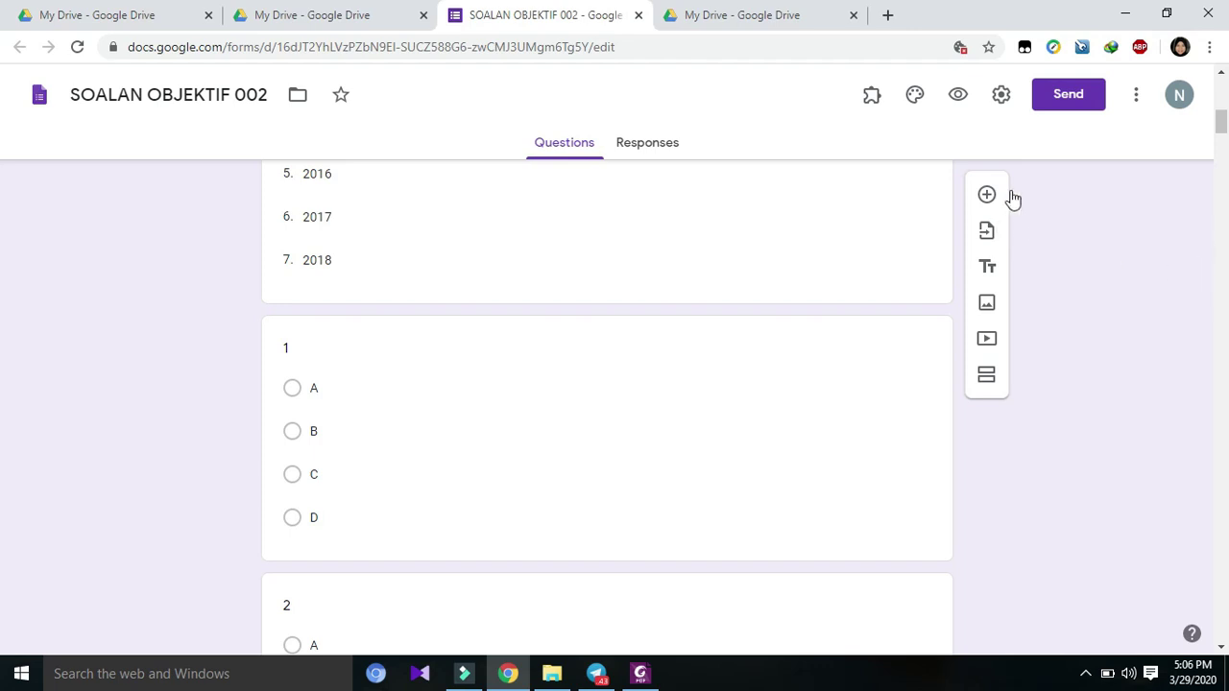
scroll(3, 118, "up", 10)
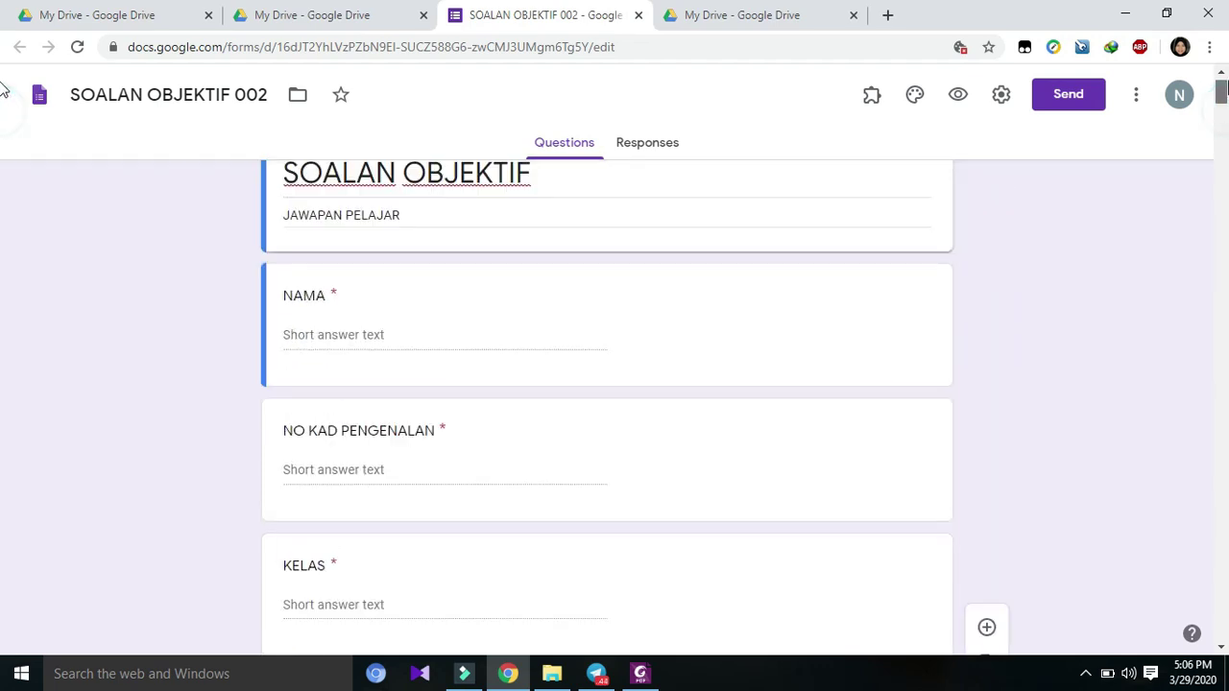
Return to My Drive and create a new blank Google Form.
left_click(370, 18)
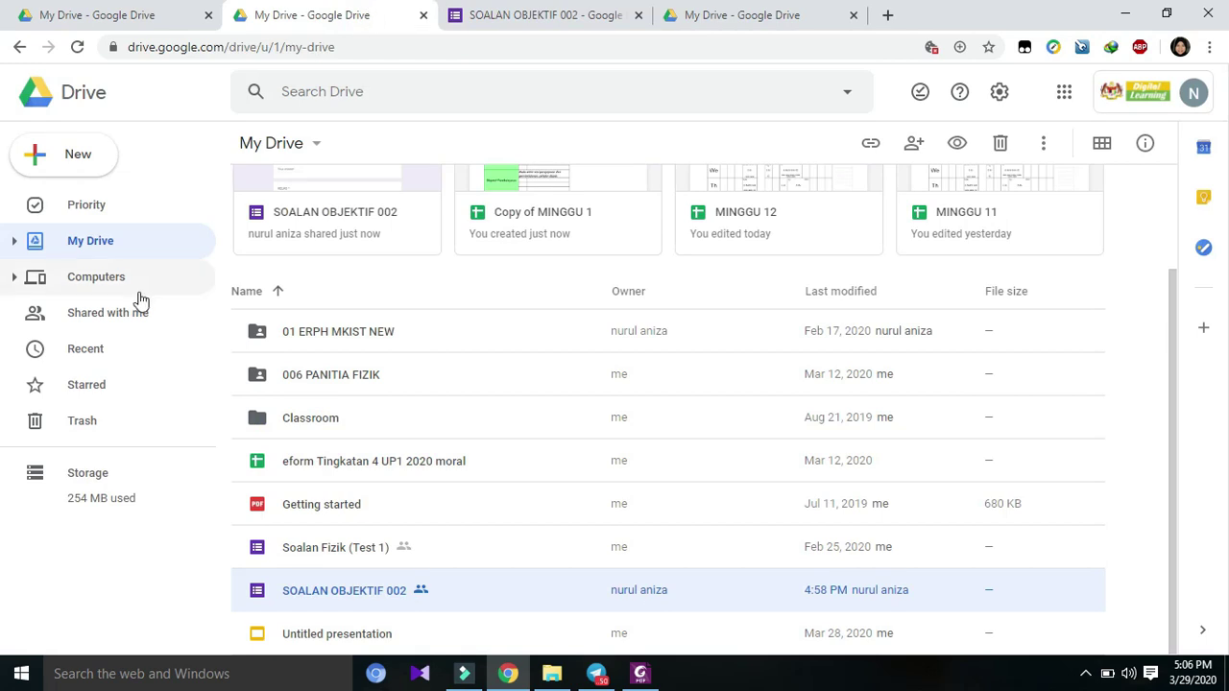
left_click(64, 159)
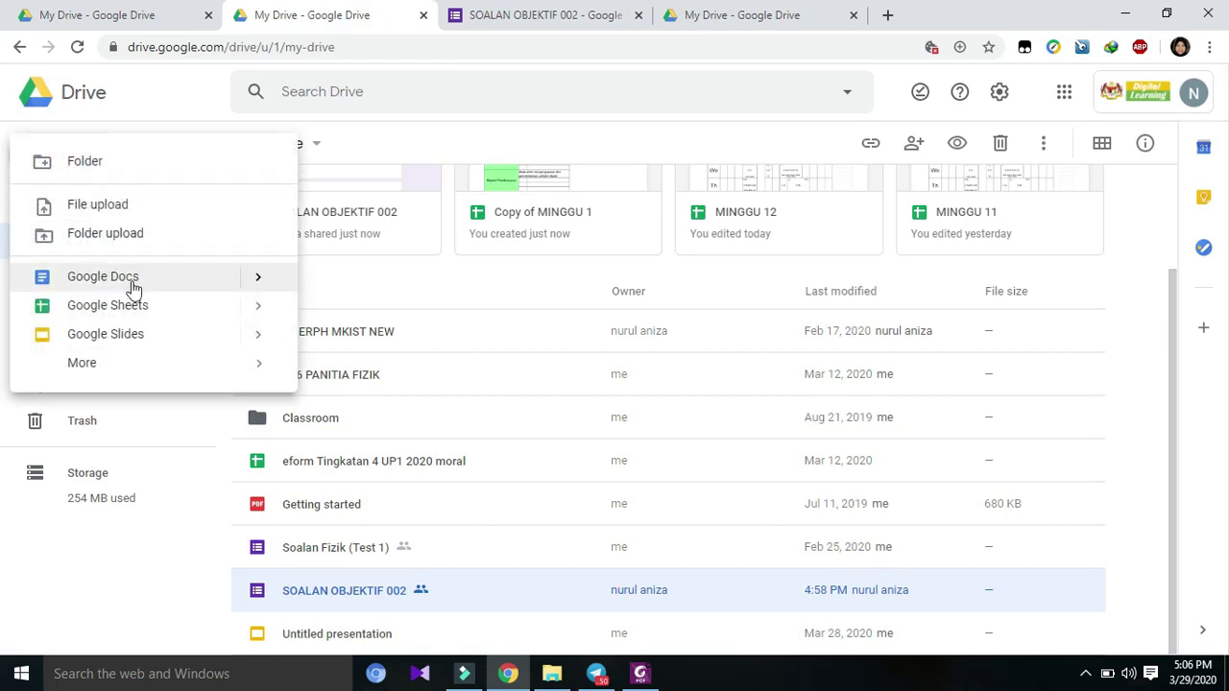
mouse_move(171, 370)
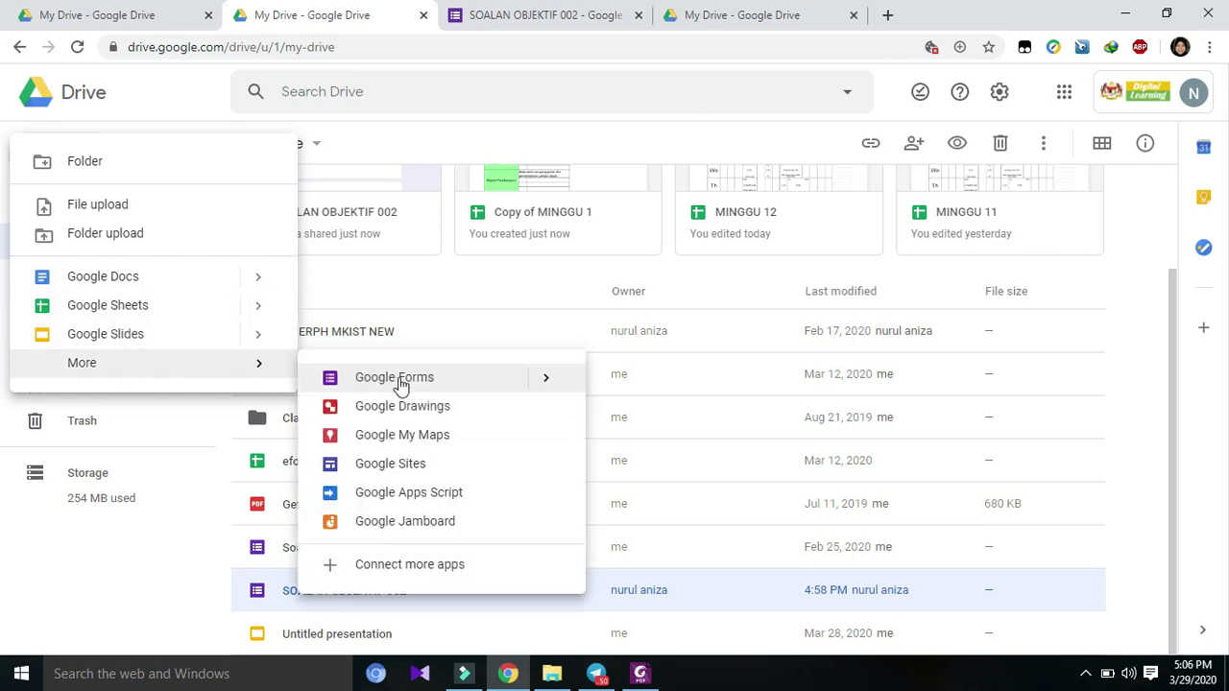
left_click(459, 384)
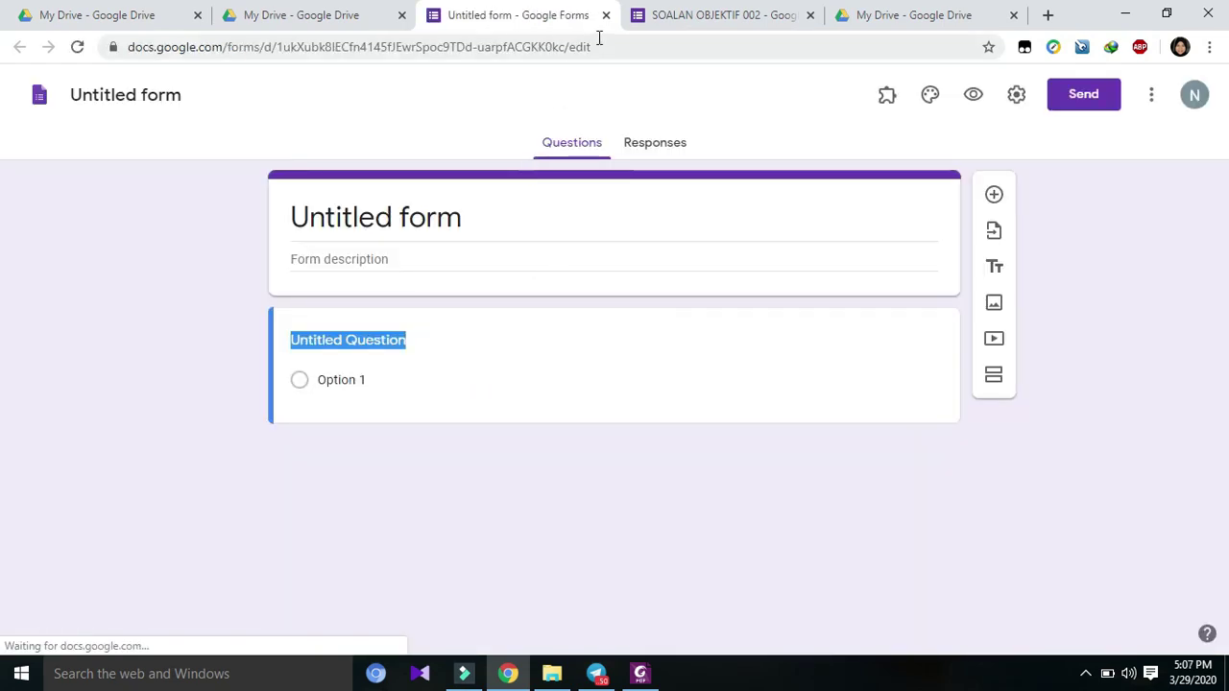
Title the new form "SOALAN FIZIK KERTAS 1 2017".
left_click(491, 236)
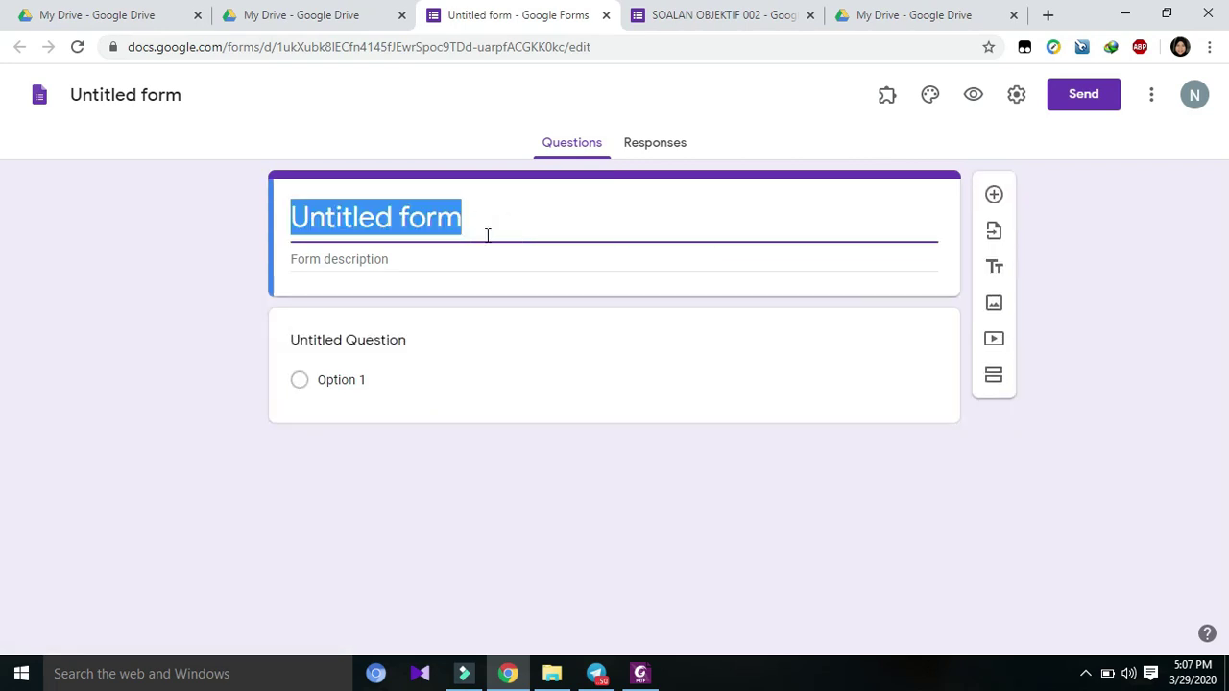
type("so")
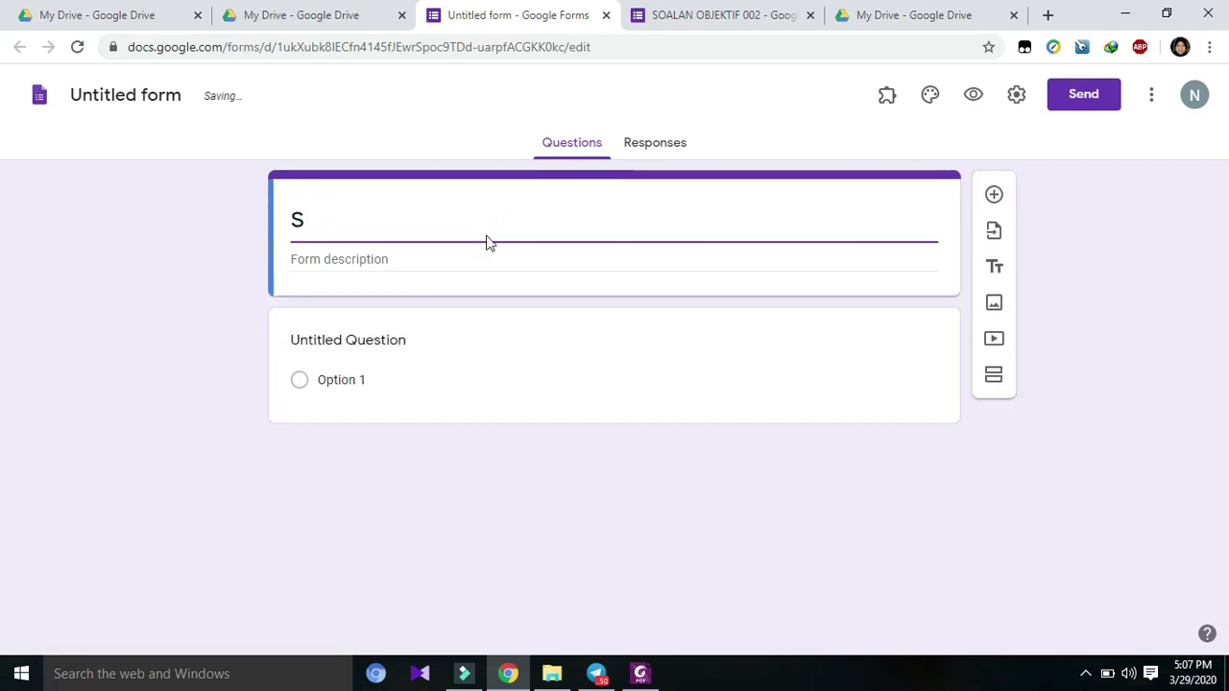
key("BackSpace")
key("BackSpace")
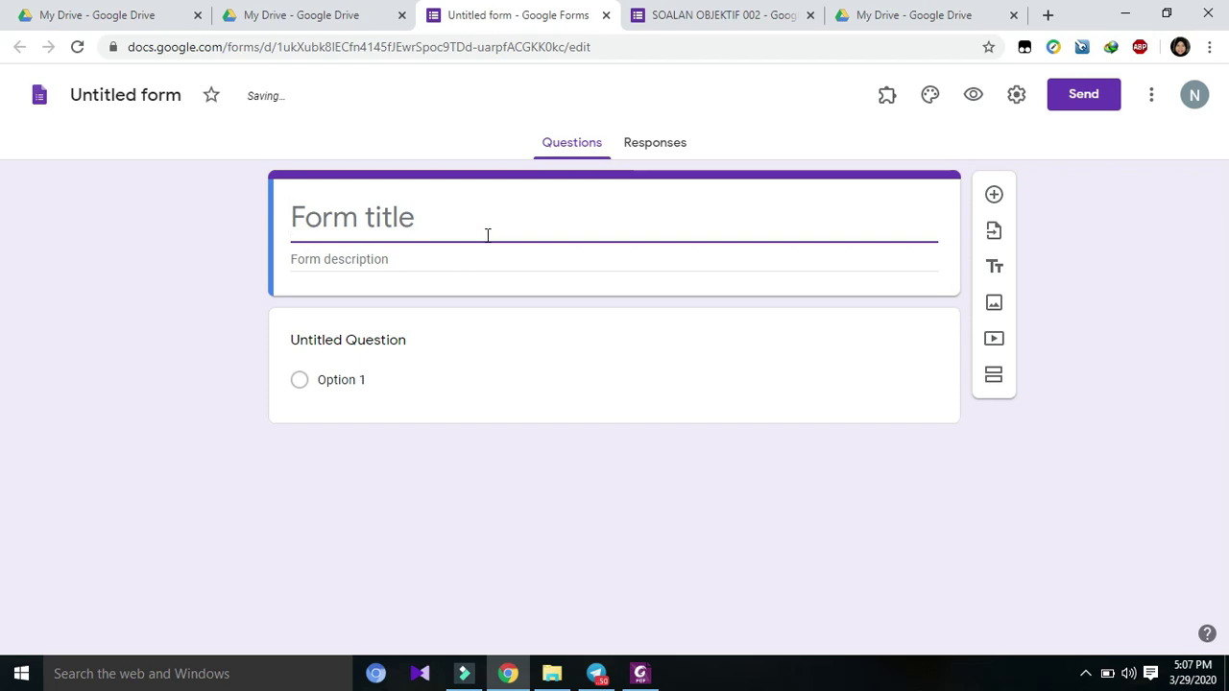
type("SOALAN ")
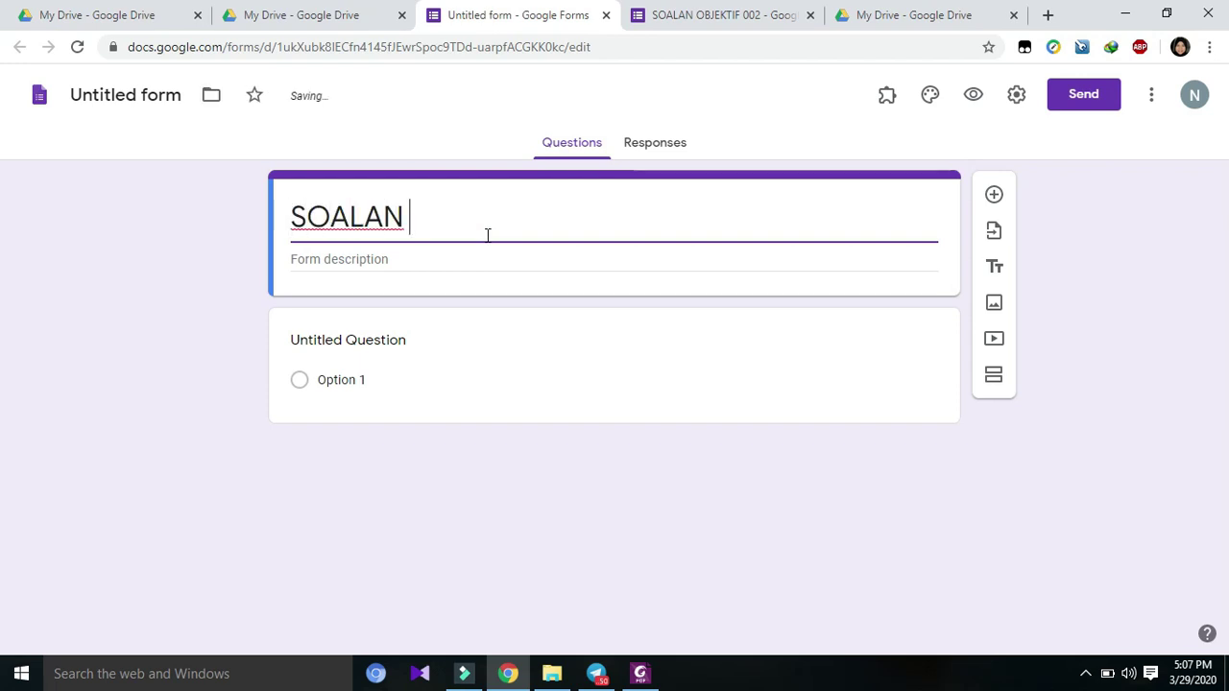
type("KETR")
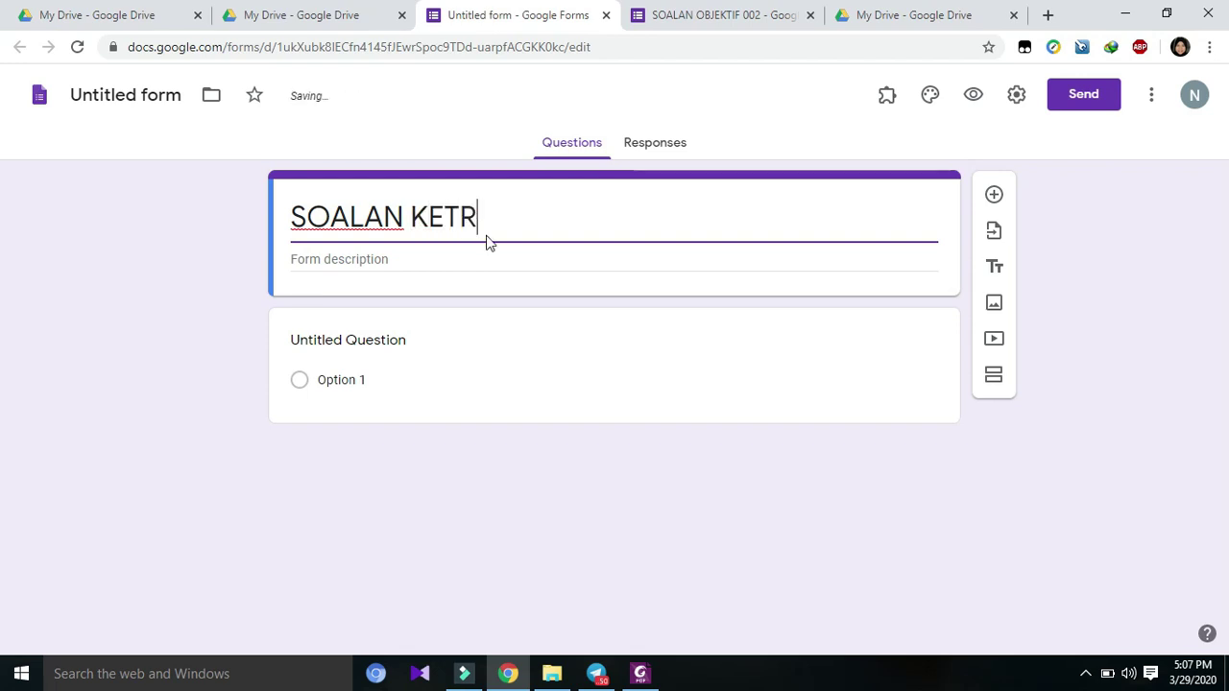
key("BackSpace")
key("BackSpace")
type("RTAS ")
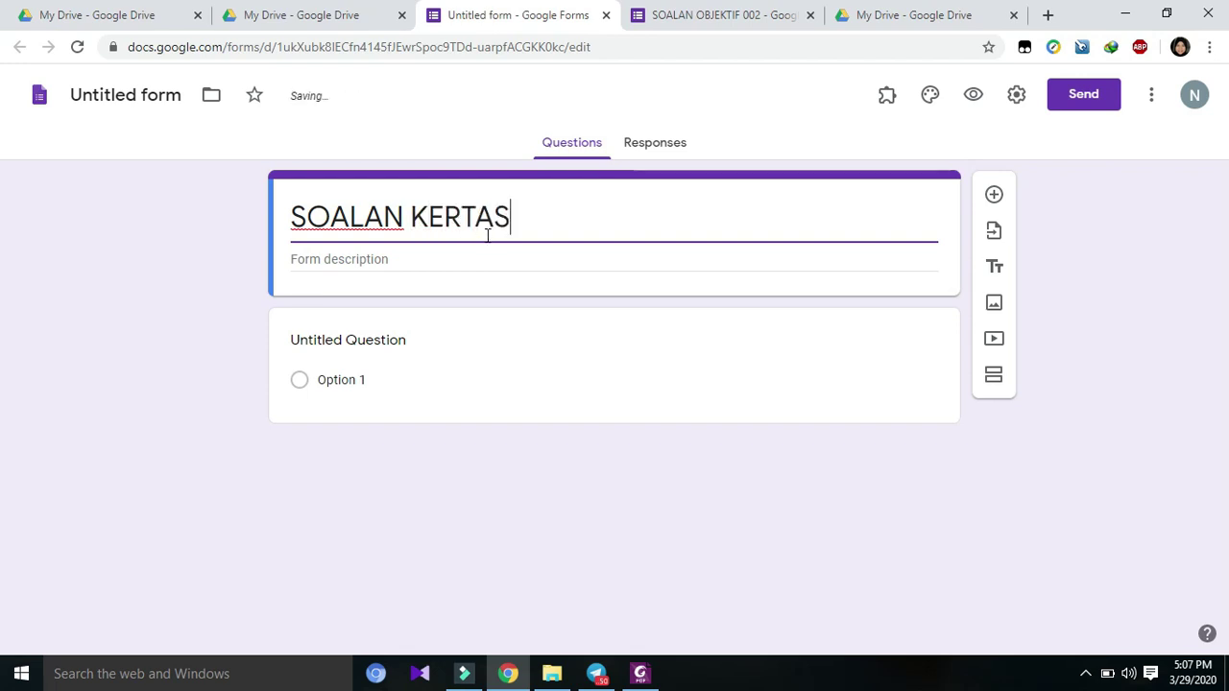
type("1 SP")
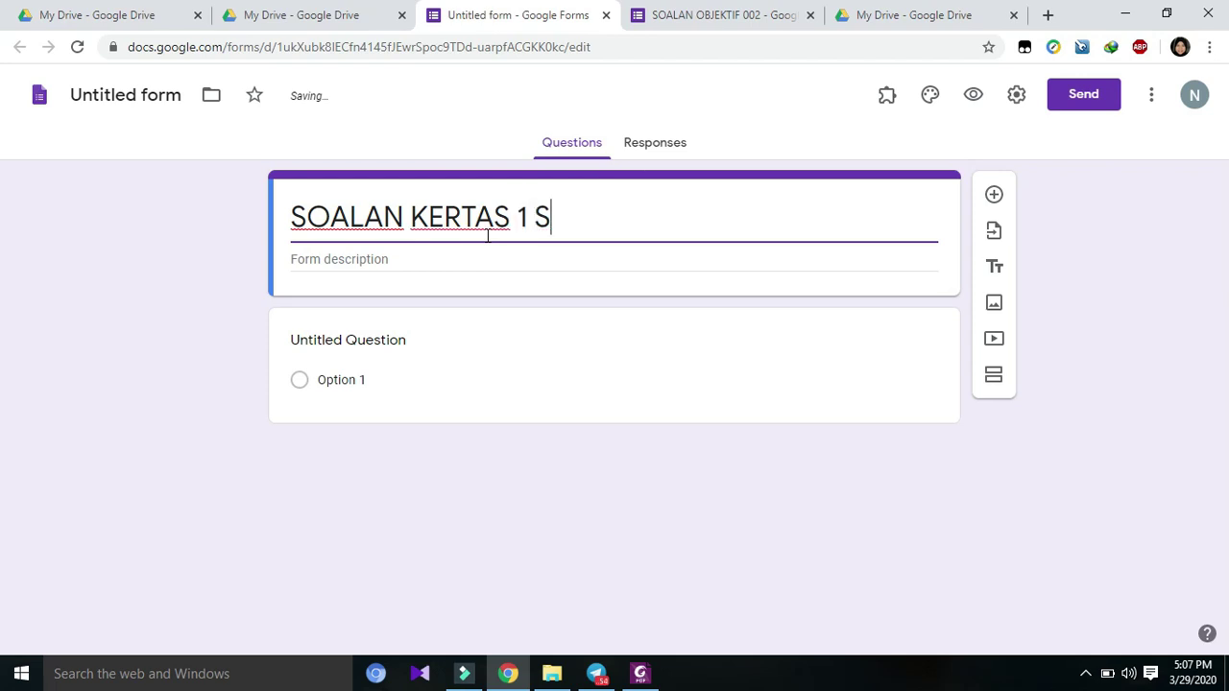
key("BackSpace")
type("F")
left_click(411, 217)
type("FIZIK")
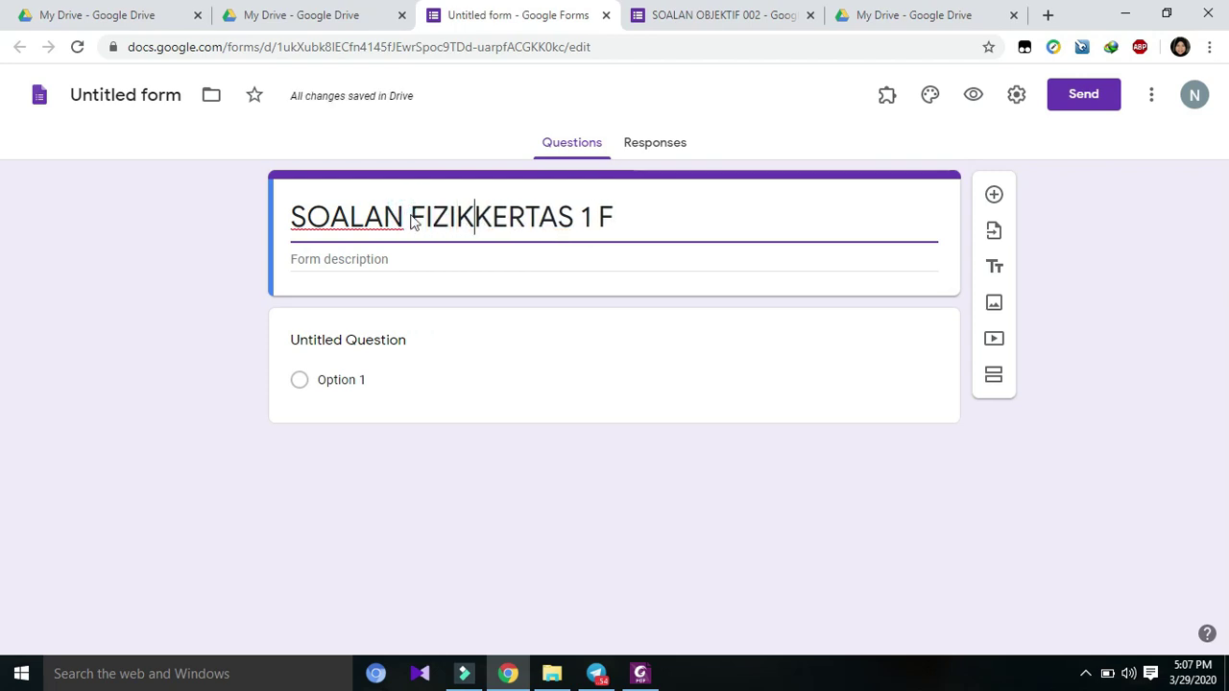
left_click(640, 217)
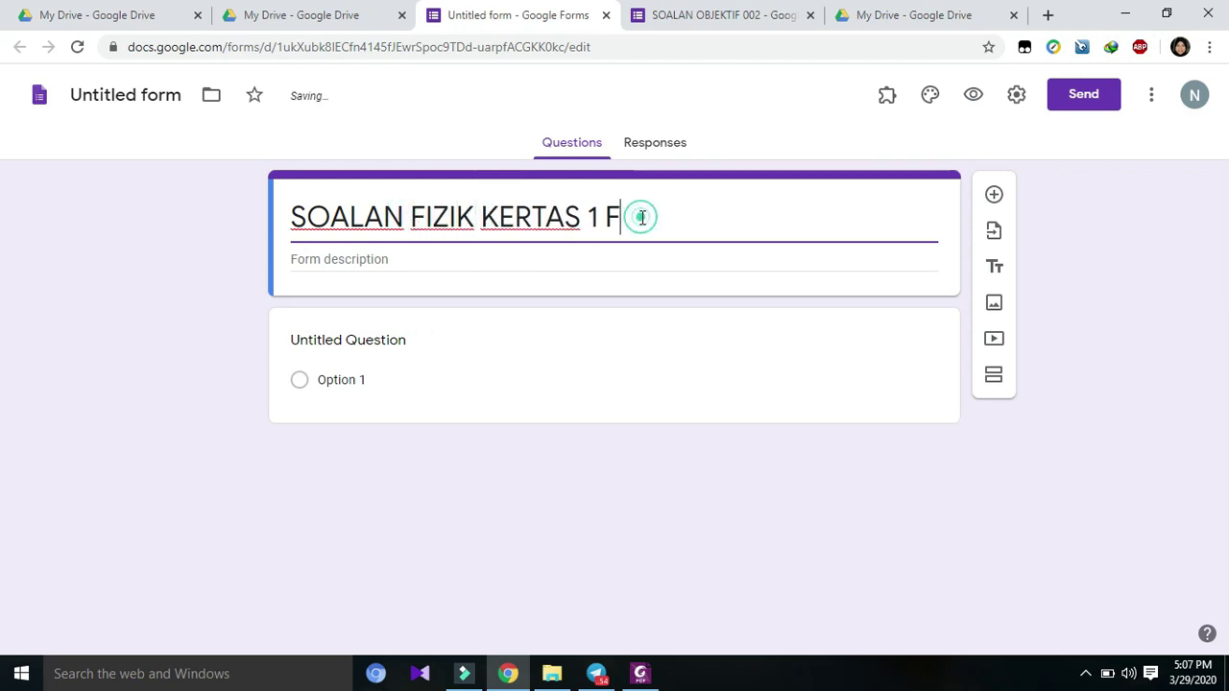
key("BackSpace")
type("R")
key("BackSpace")
type("2017")
Enter "Soalan Objektif" as the form description.
left_click(543, 260)
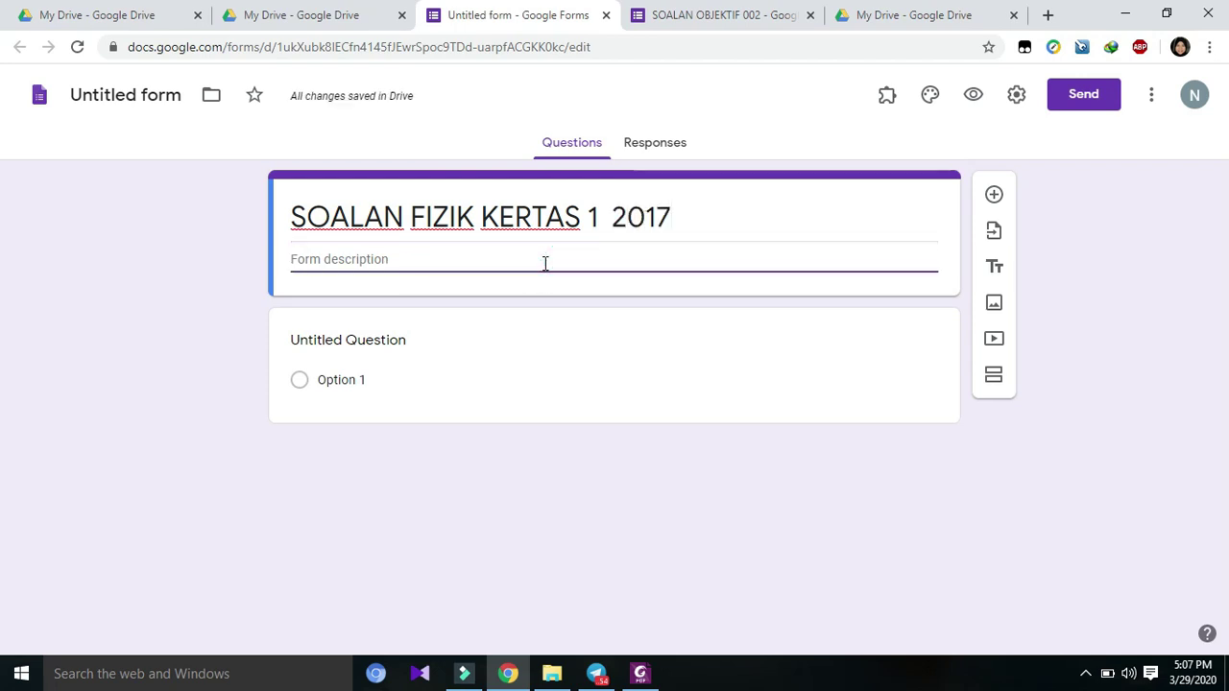
type("6")
key("BackSpace")
type("S")
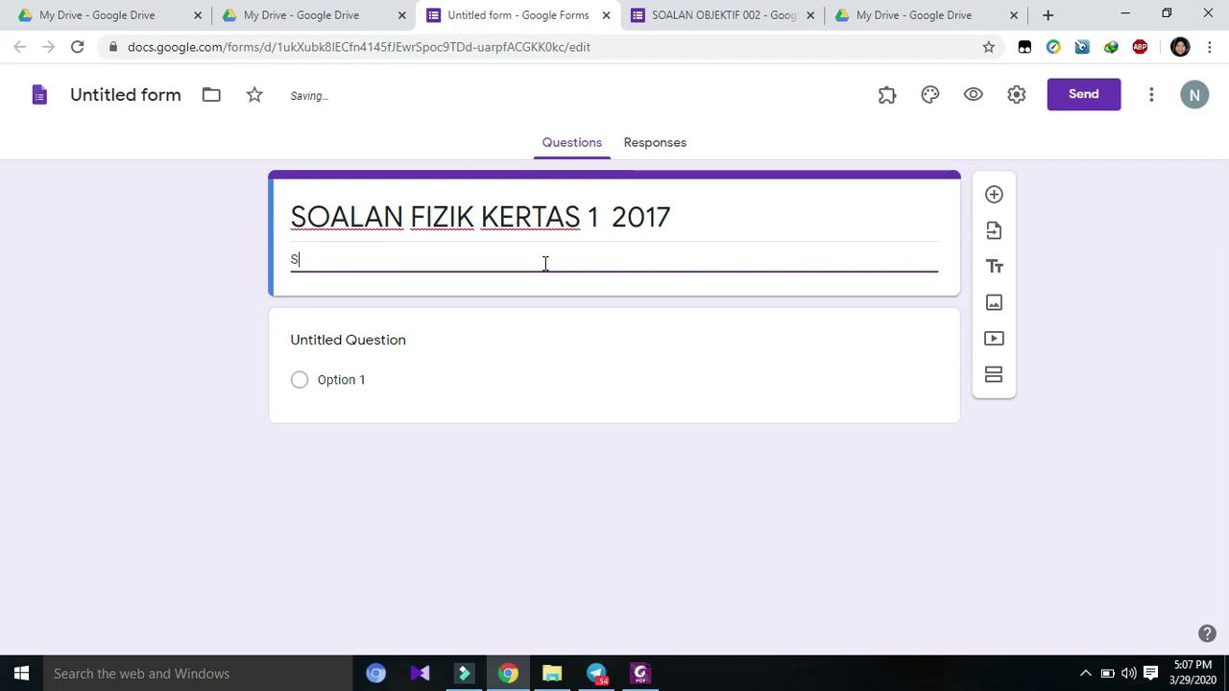
type("oalan Objektif")
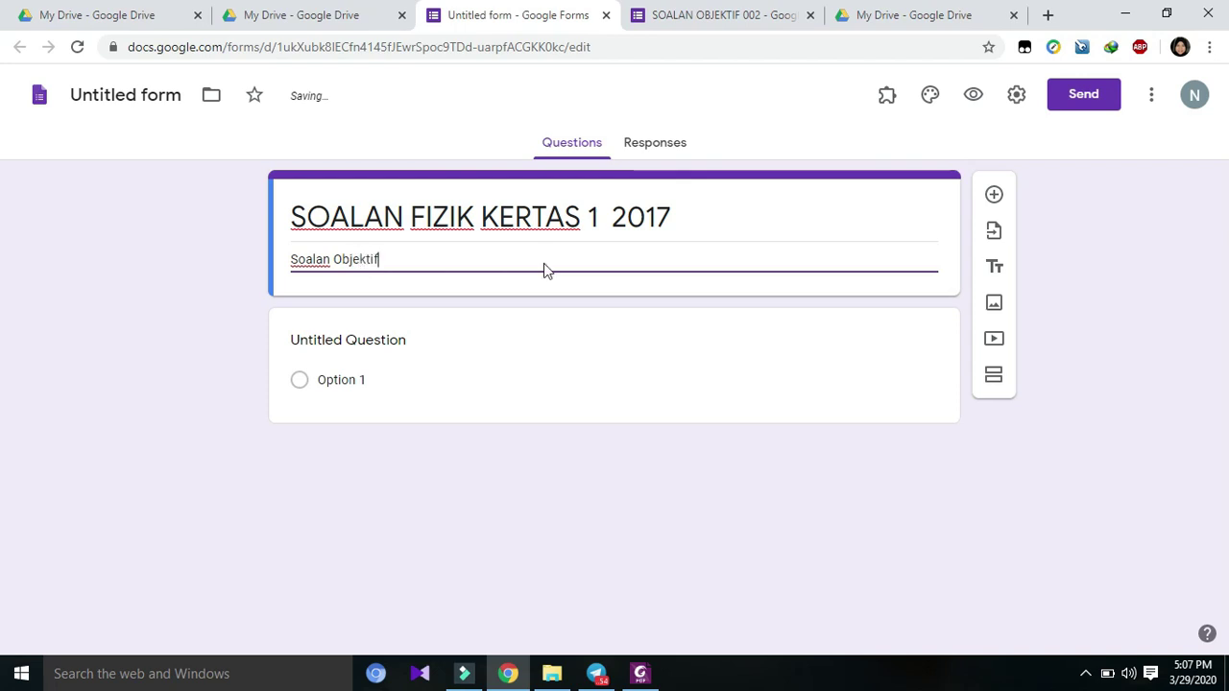
Replace the first question's placeholder title with "Nama", making it a short answer question.
left_click(397, 337)
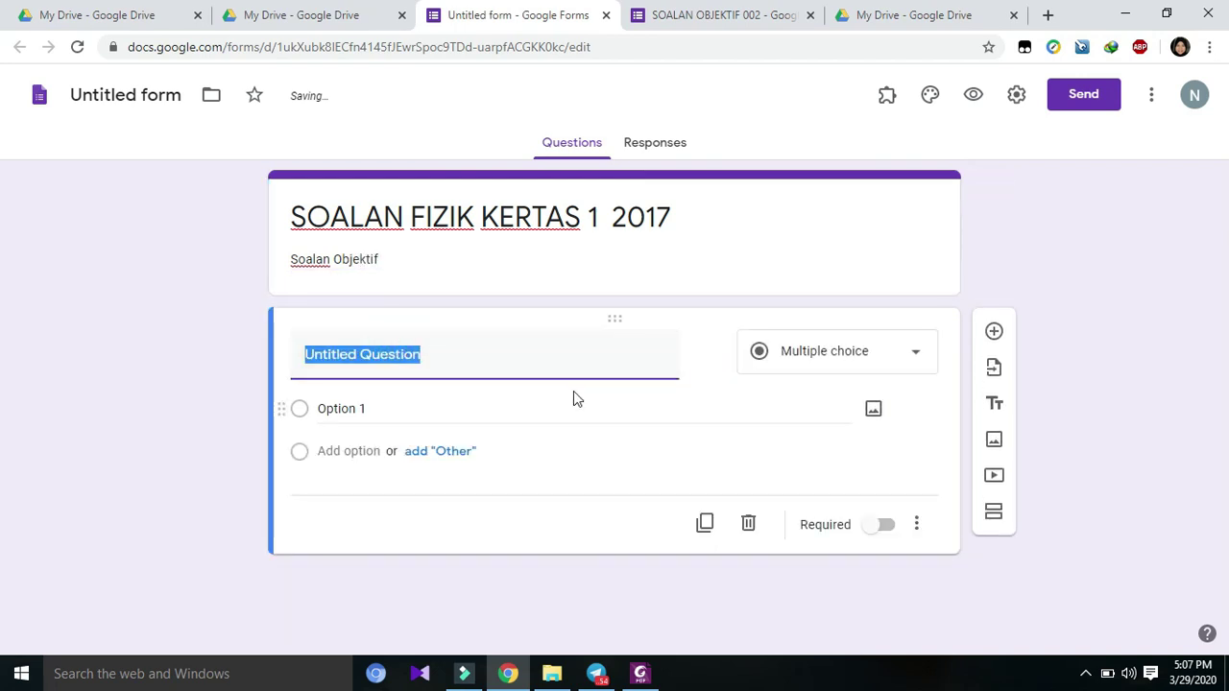
type("n")
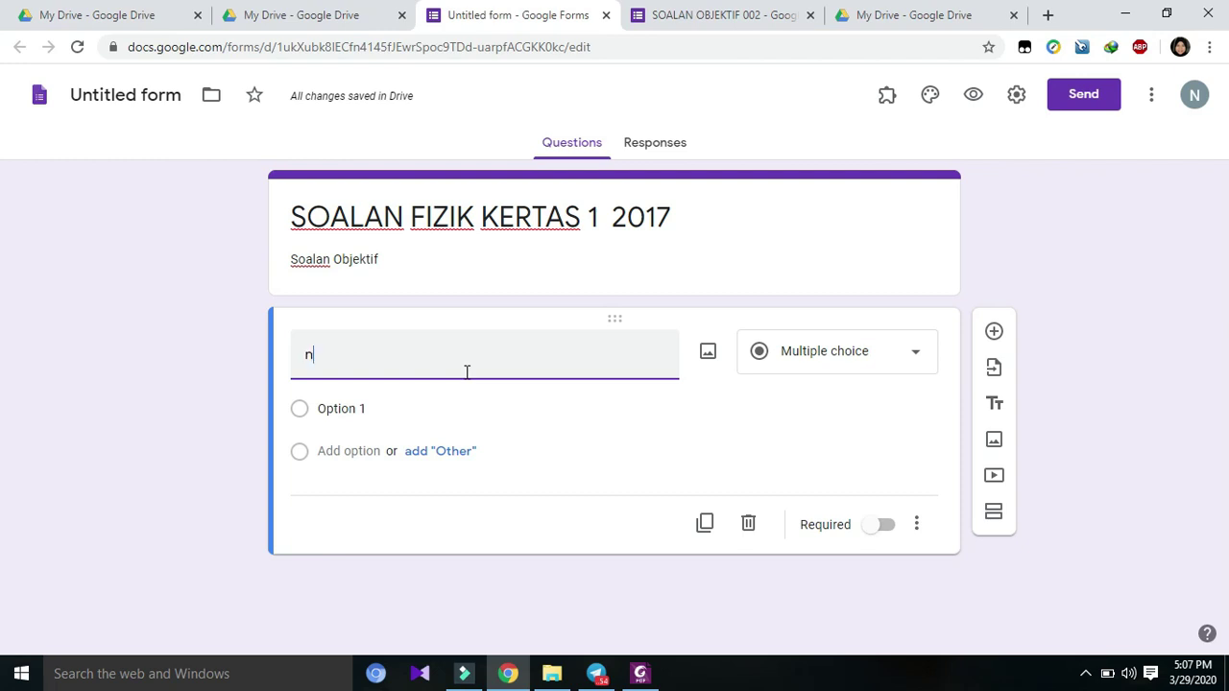
key("BackSpace")
key("BackSpace")
key("BackSpace")
key("BackSpace")
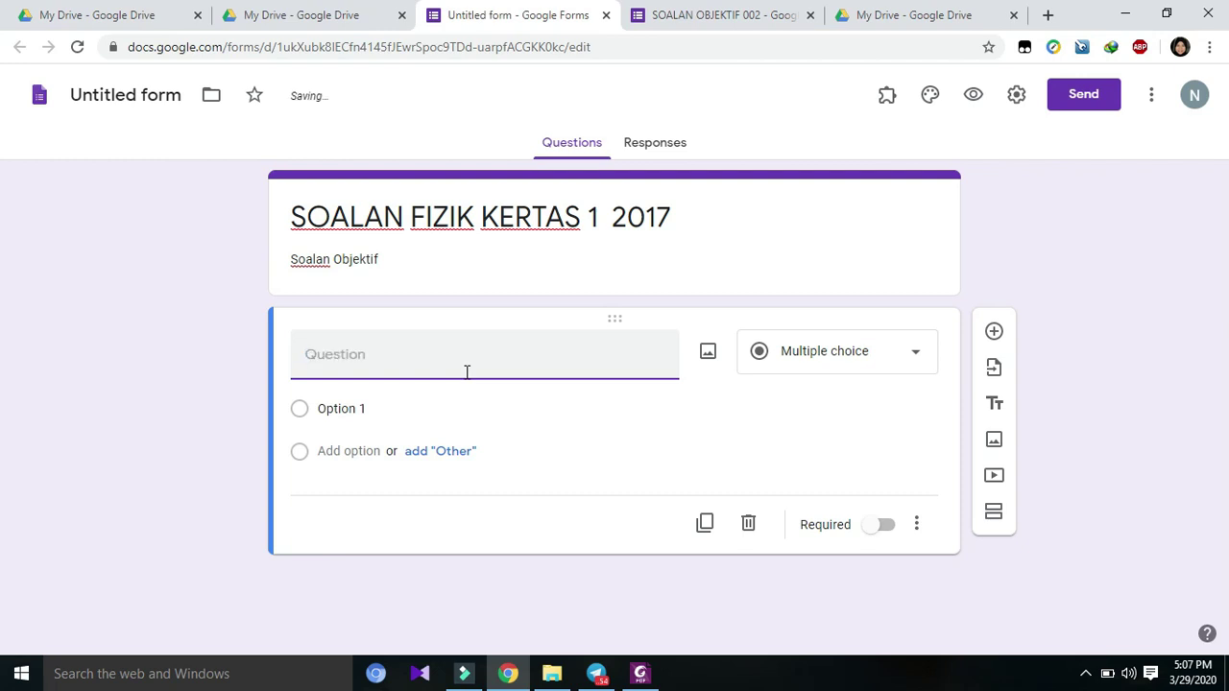
type("Nama")
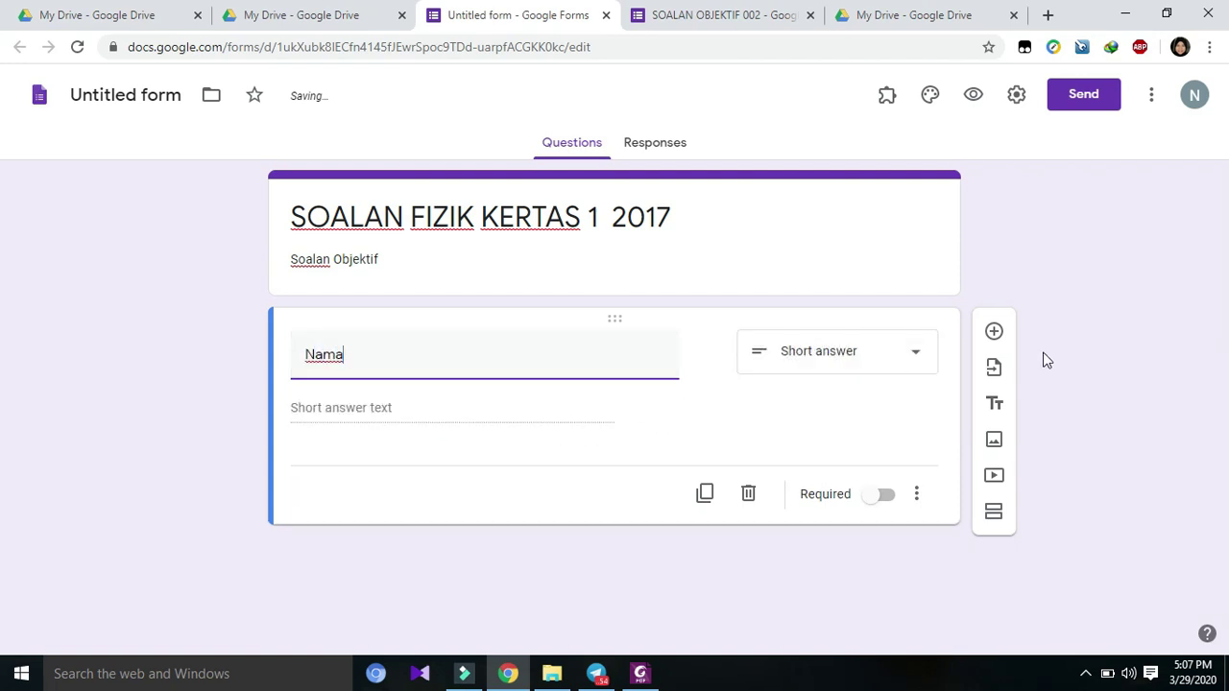
Add a second question below Nama and title it "Tingkatan".
left_click(992, 333)
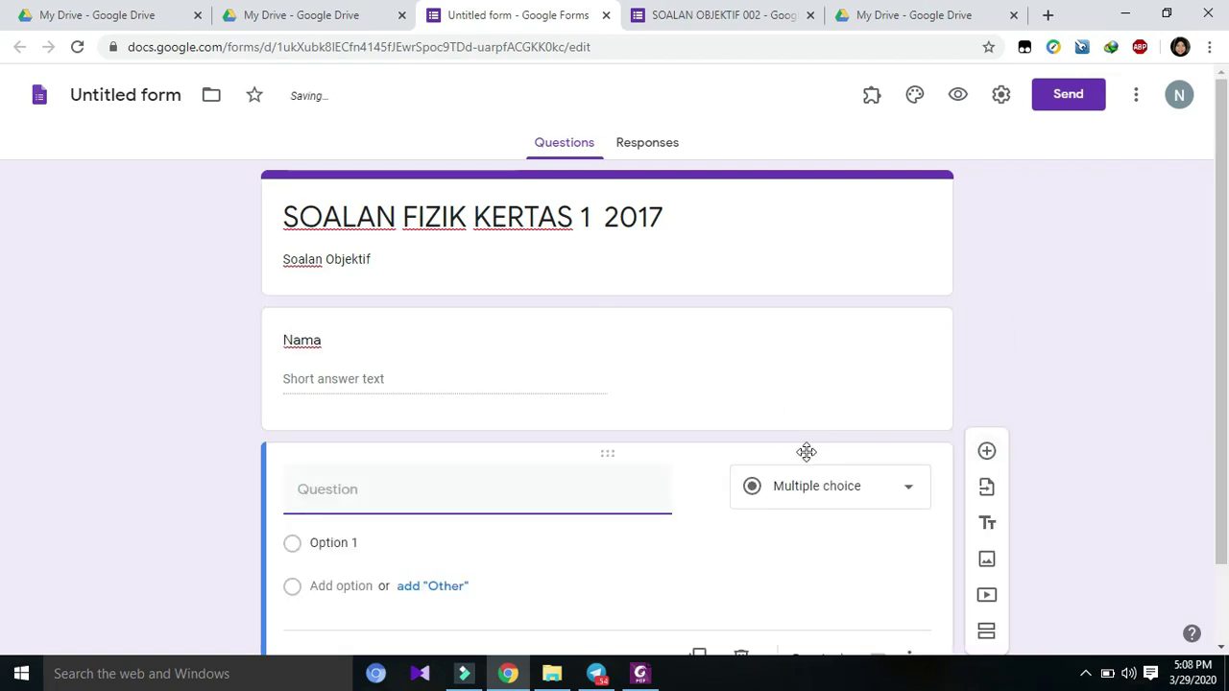
type("Tingkata")
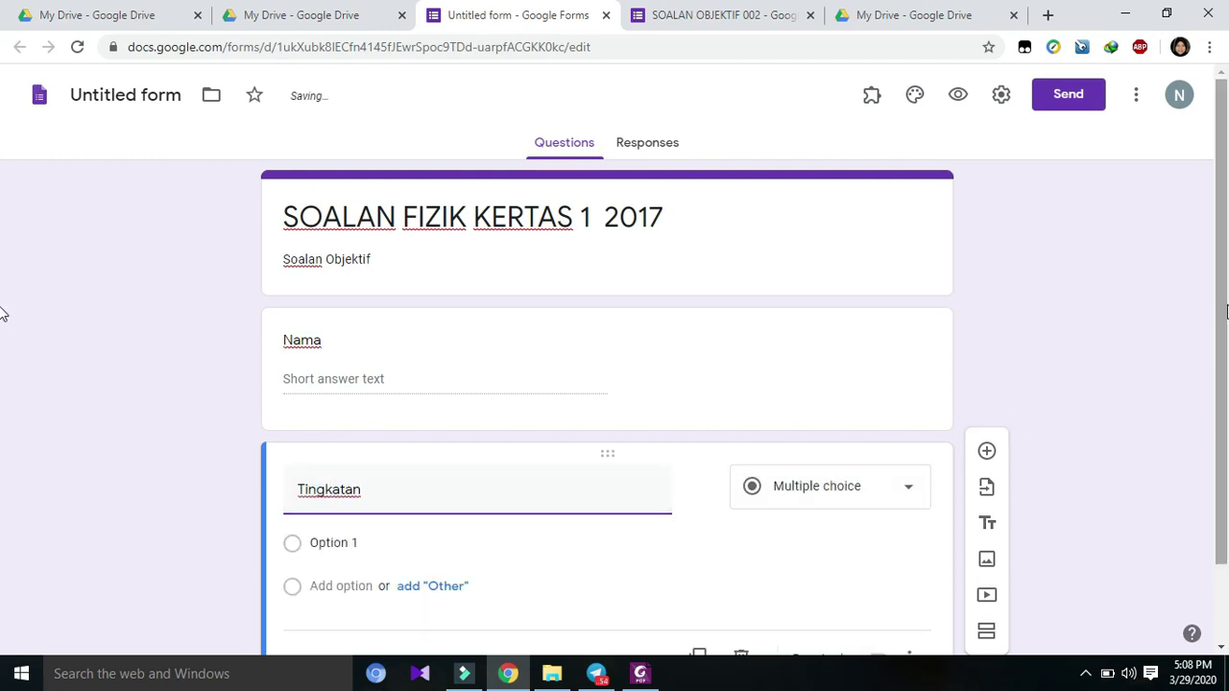
type("n")
Make both the Nama and Tingkatan questions required.
left_click(669, 270)
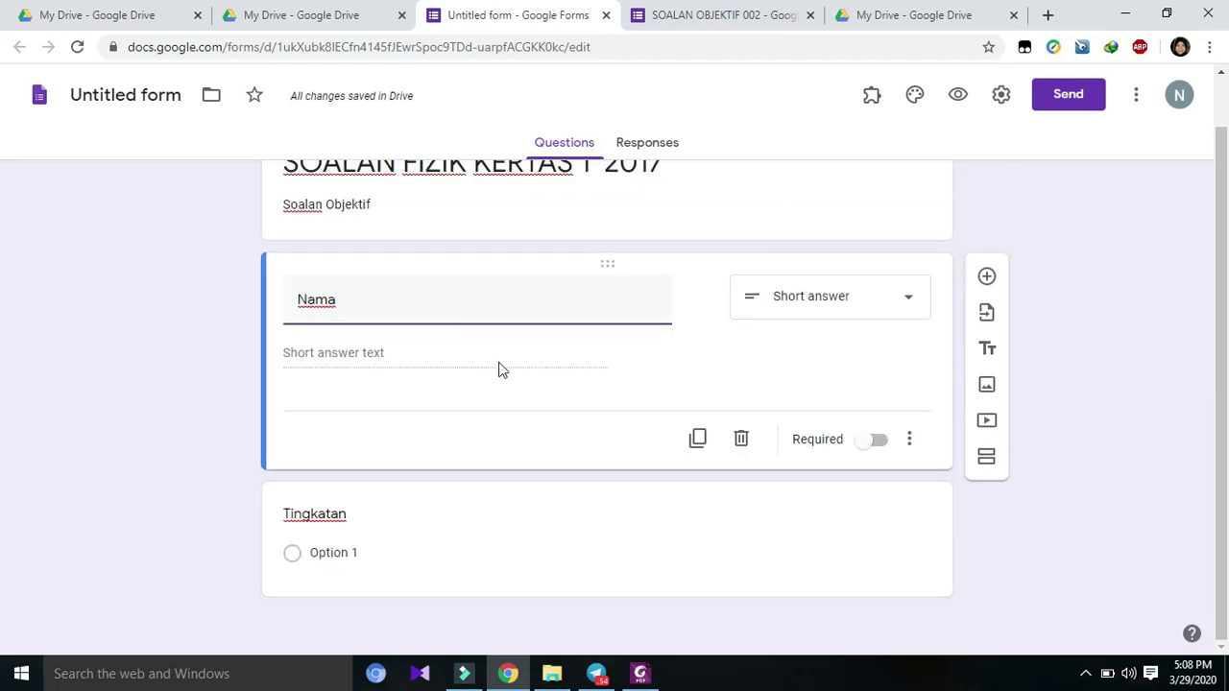
left_click(869, 452)
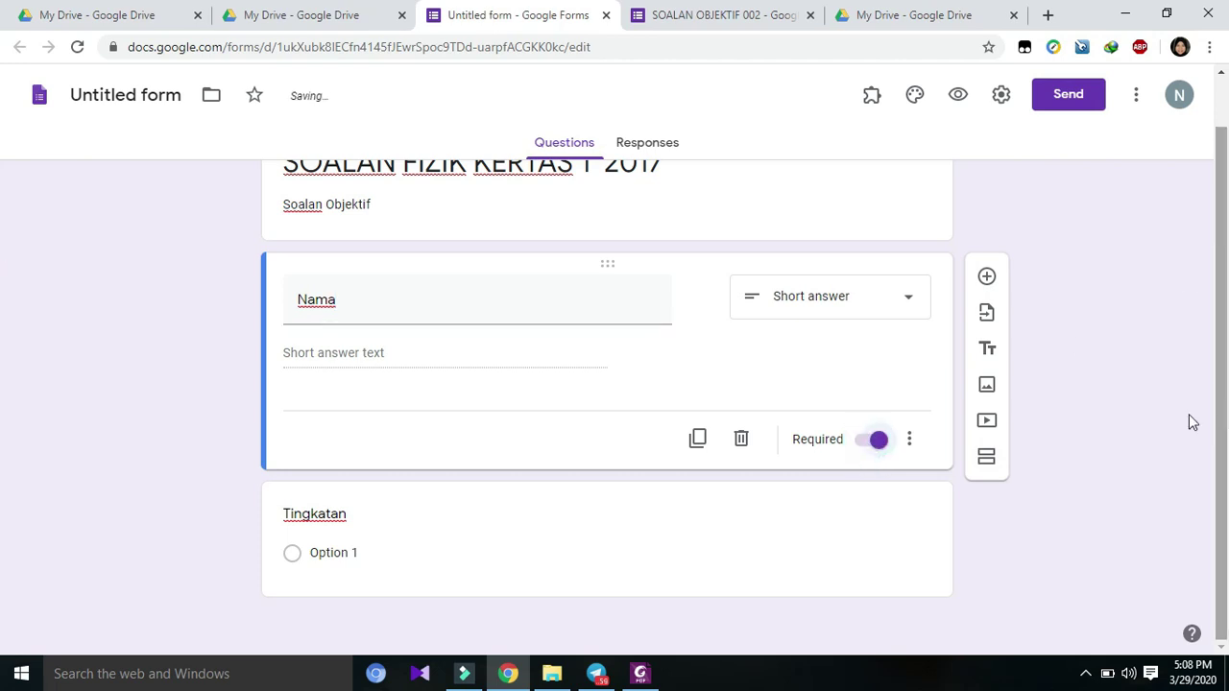
left_click(884, 523)
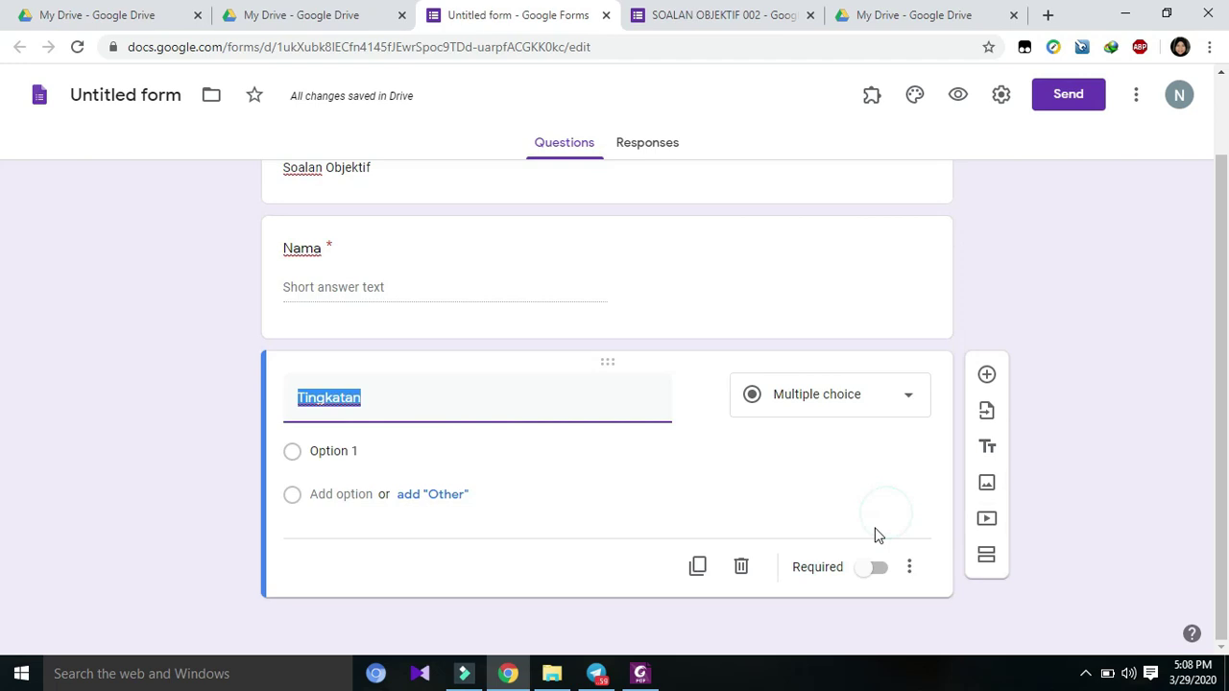
left_click(857, 576)
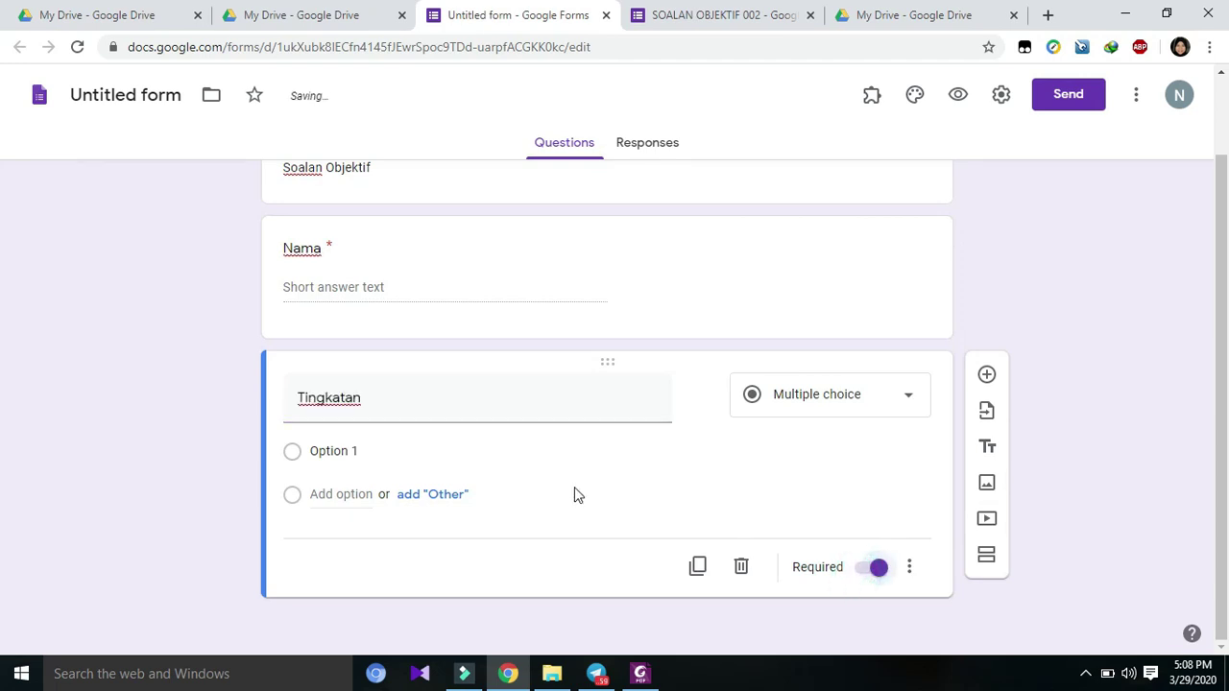
Change the Tingkatan question's type to Short answer.
left_click(444, 453)
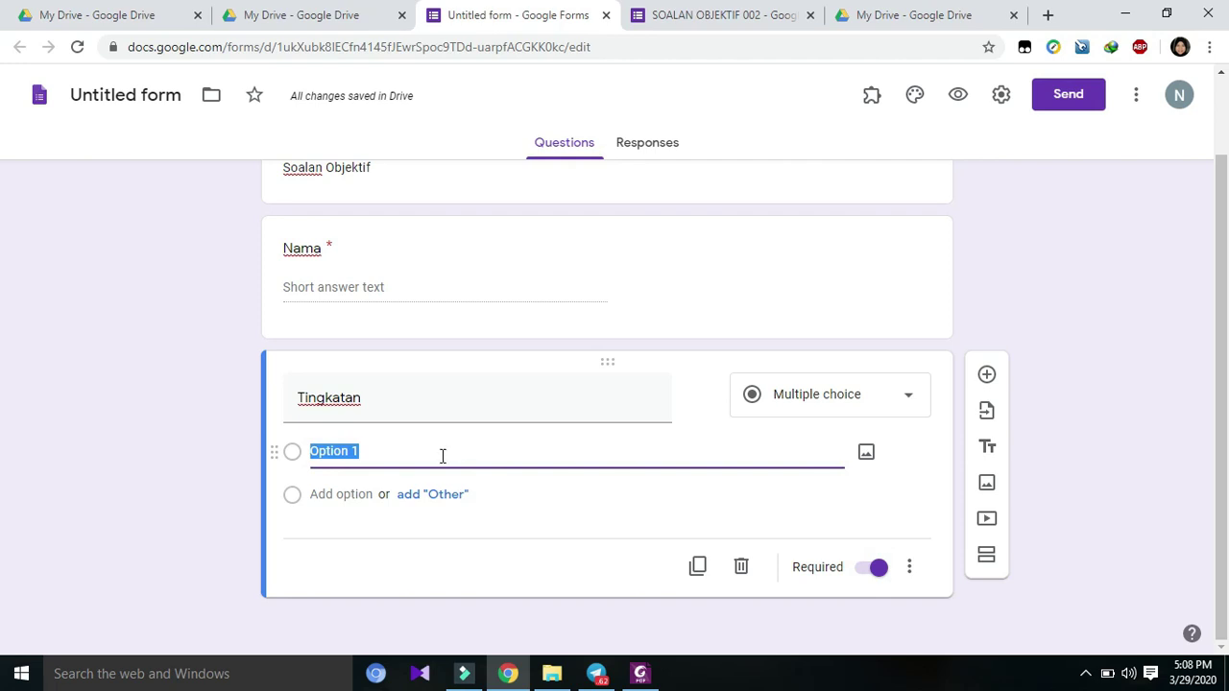
left_click(907, 408)
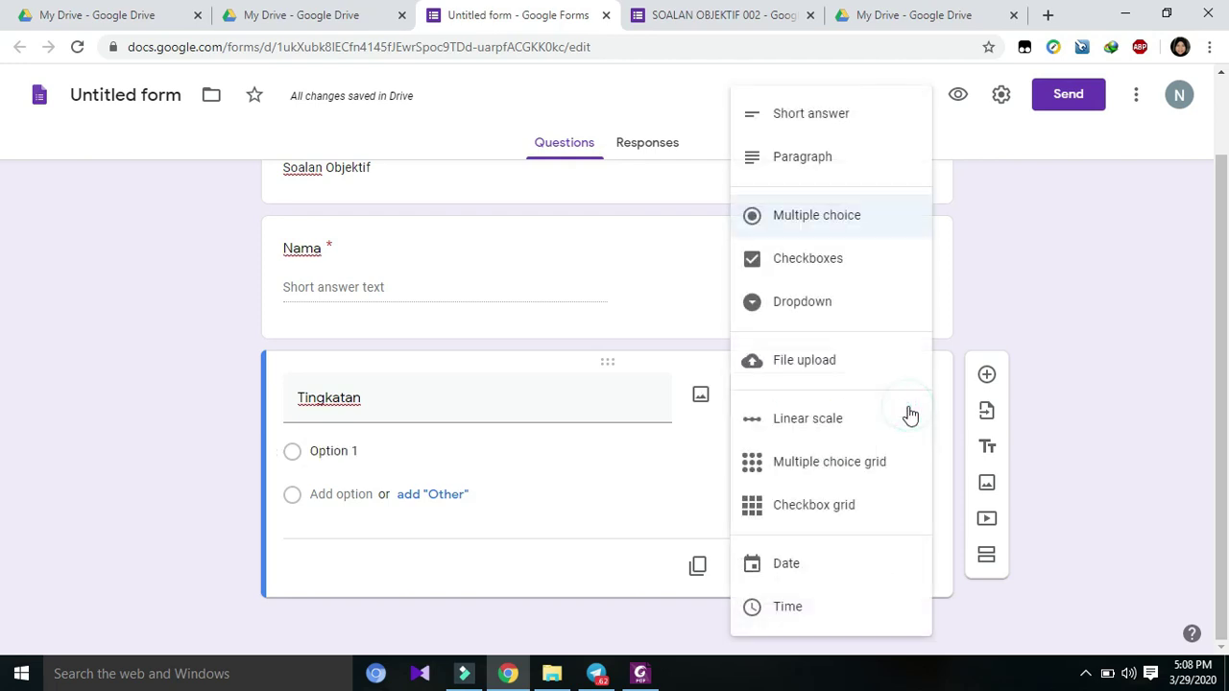
left_click(843, 123)
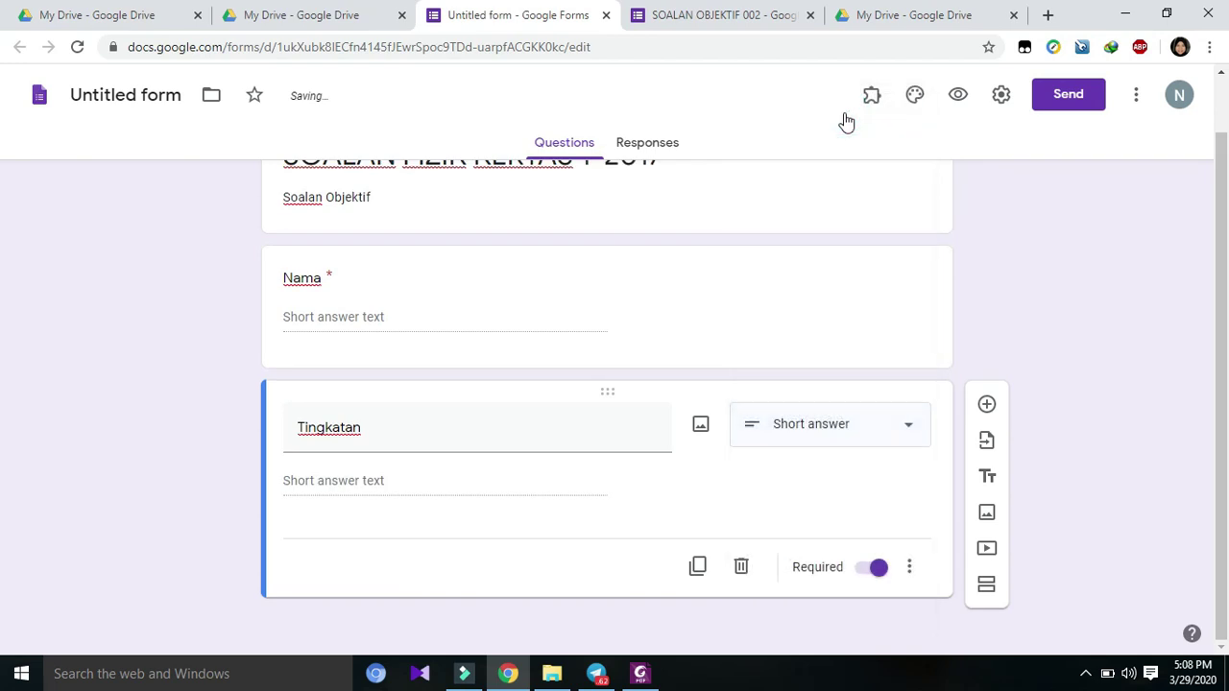
left_click(495, 490)
Add a multiple choice question titled "Soalan 1" below Tingkatan, with answer options A and B.
left_click(984, 406)
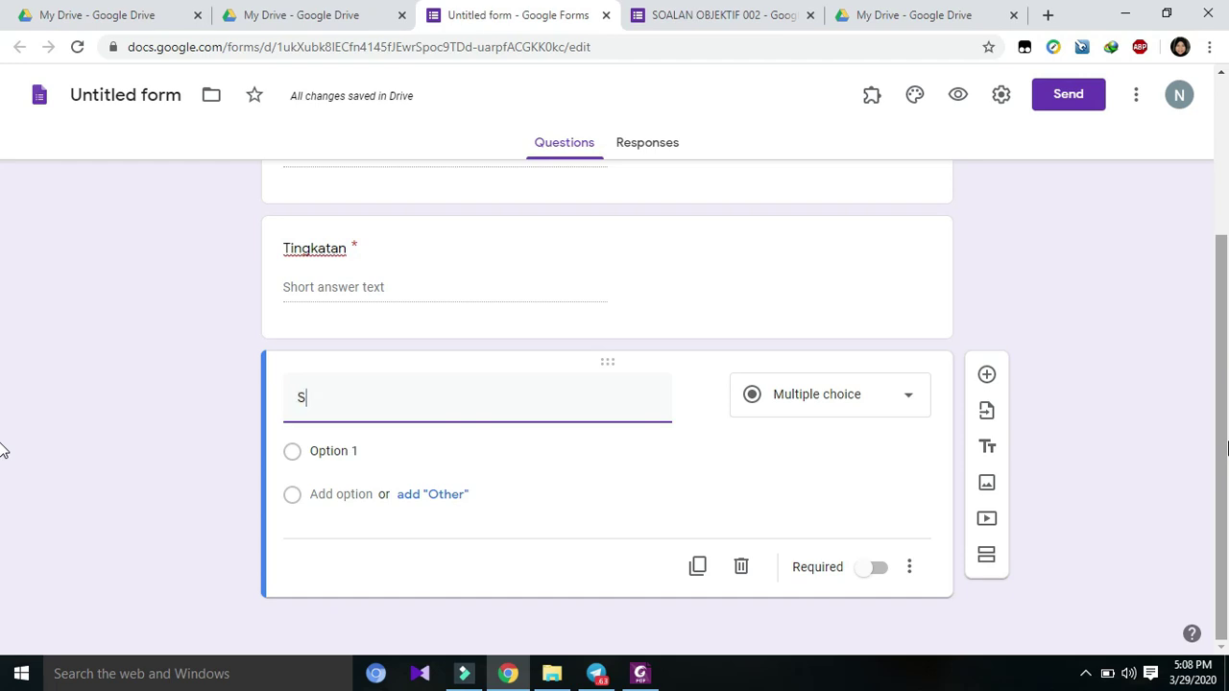
type("la")
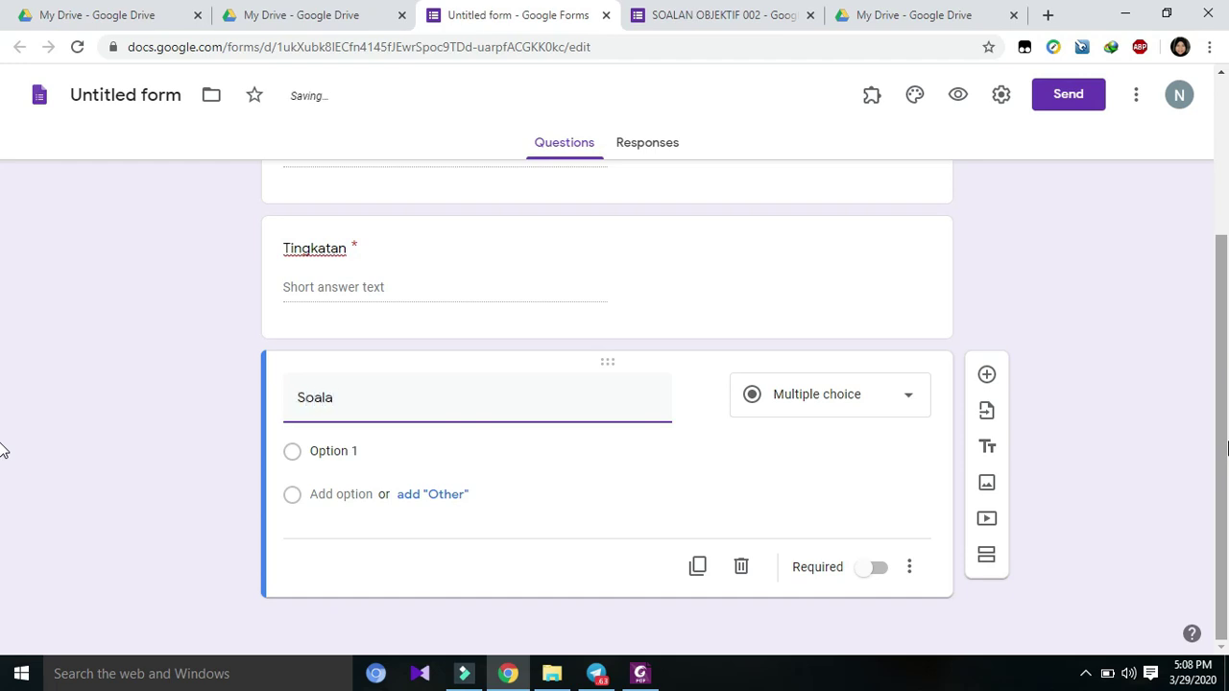
type("n 1")
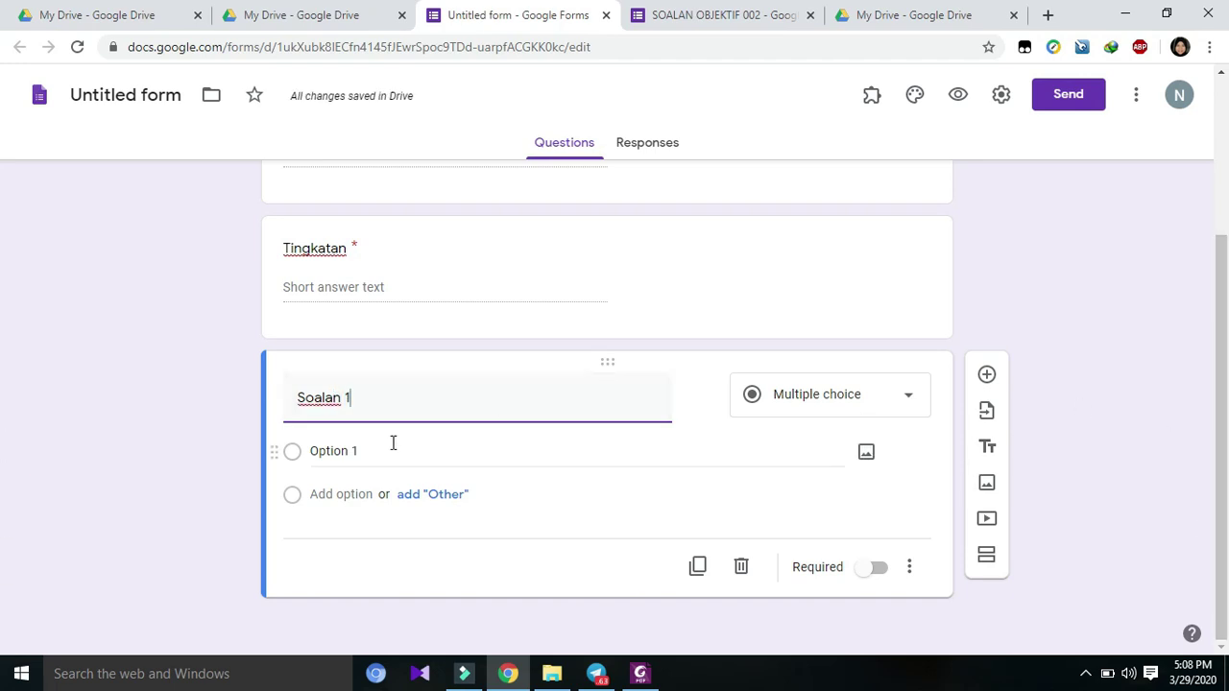
left_click(290, 452)
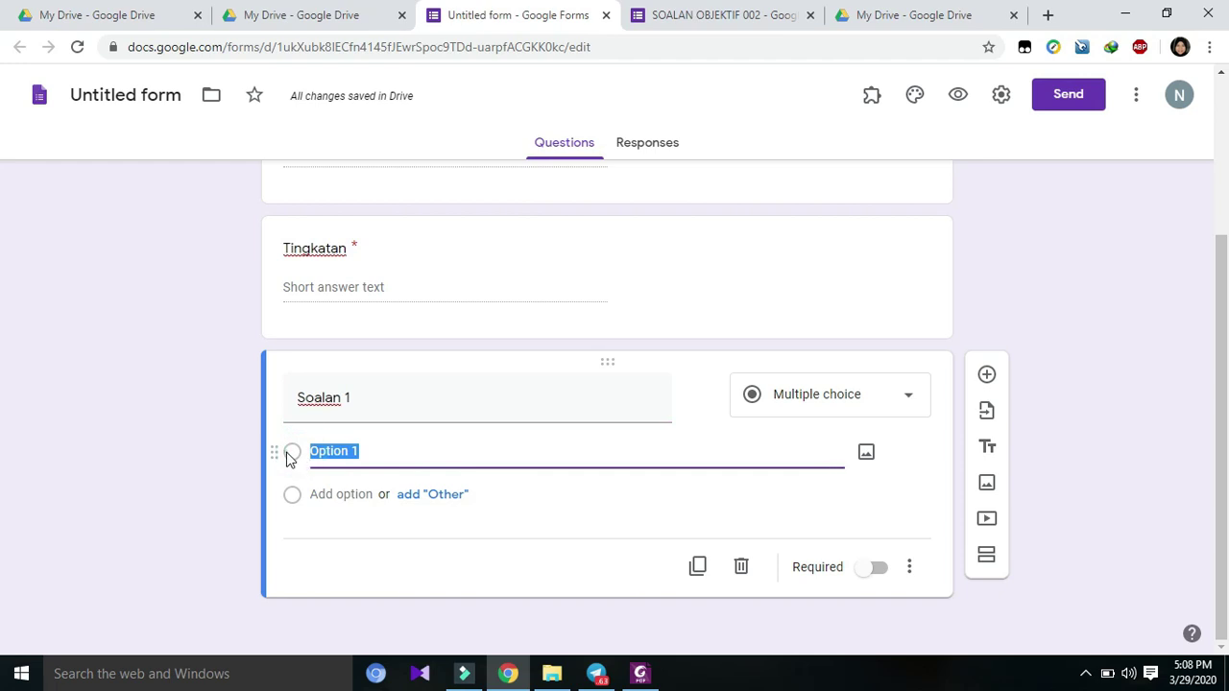
type("A")
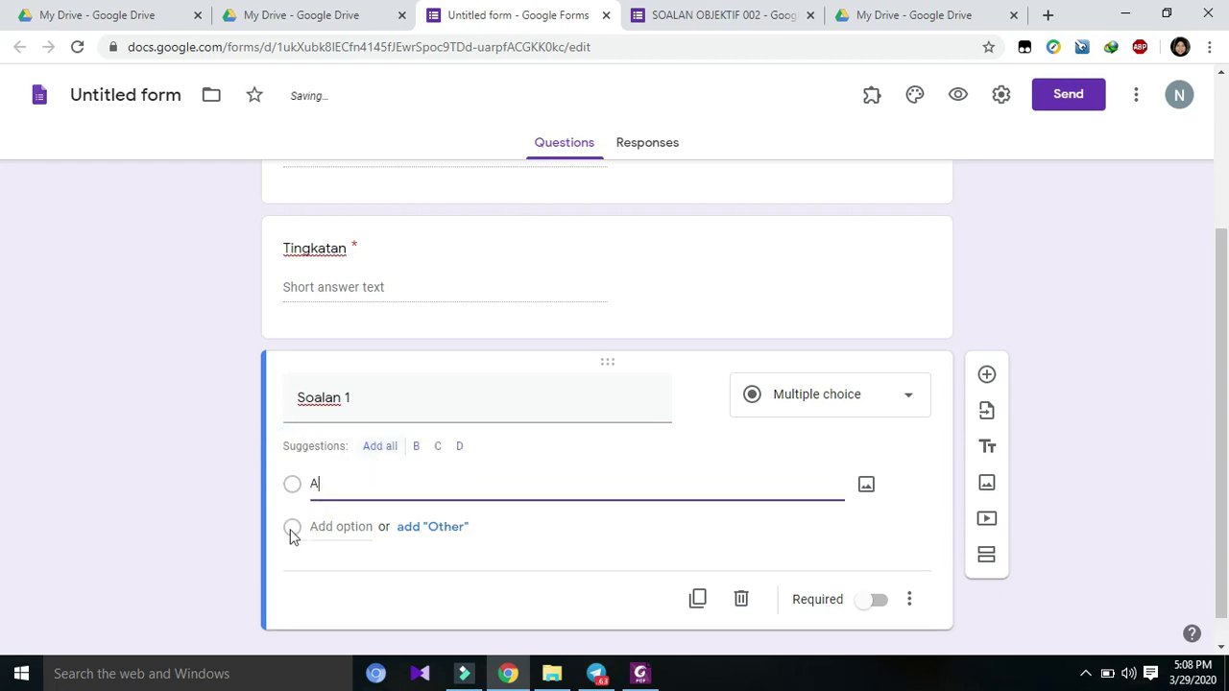
left_click(348, 526)
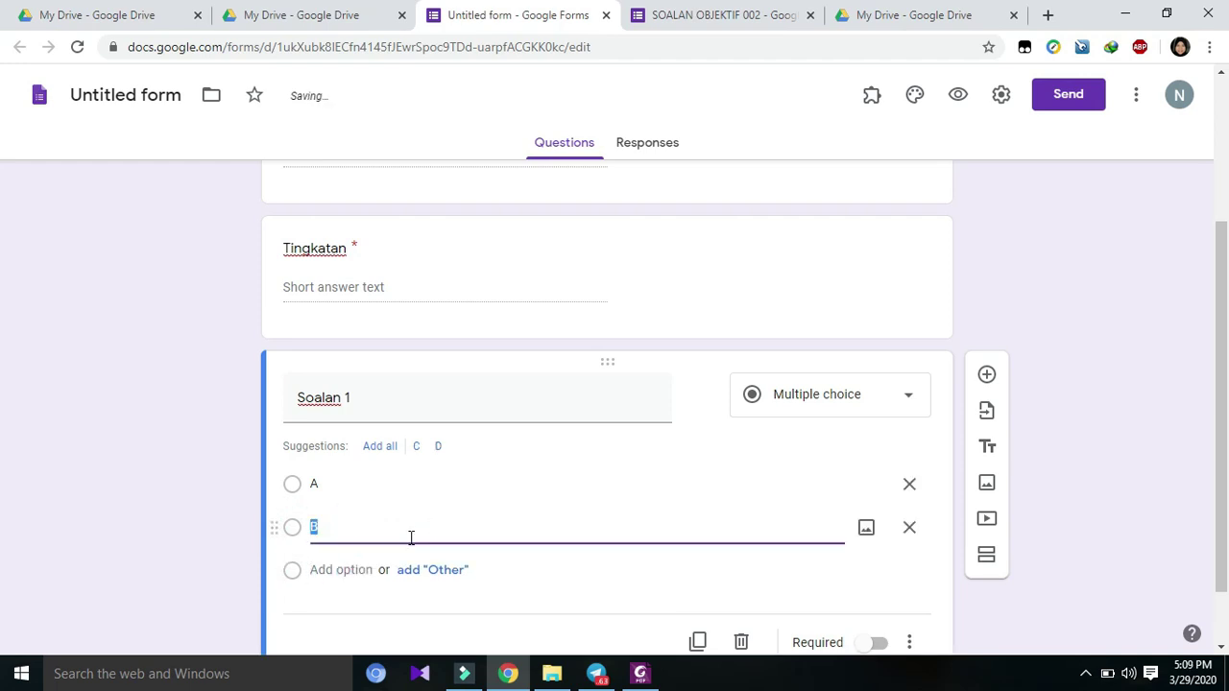
Add an "Other" option below option B in Soalan 1 and try to edit its text.
left_click(403, 570)
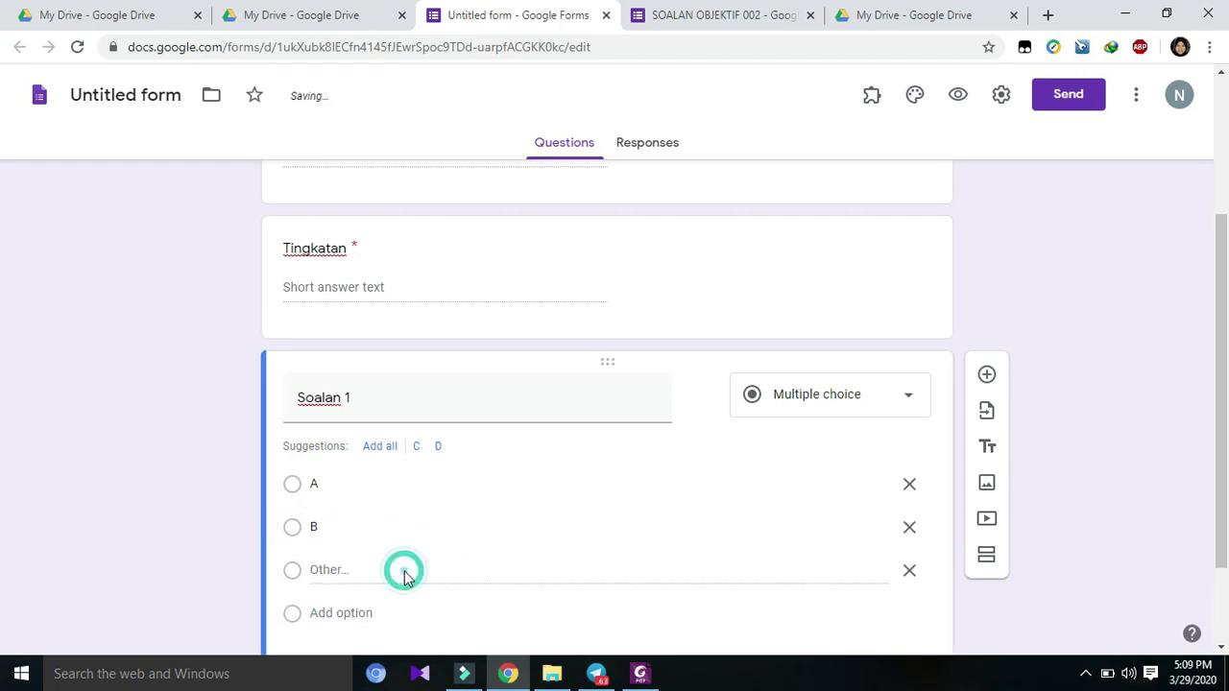
left_click(336, 568)
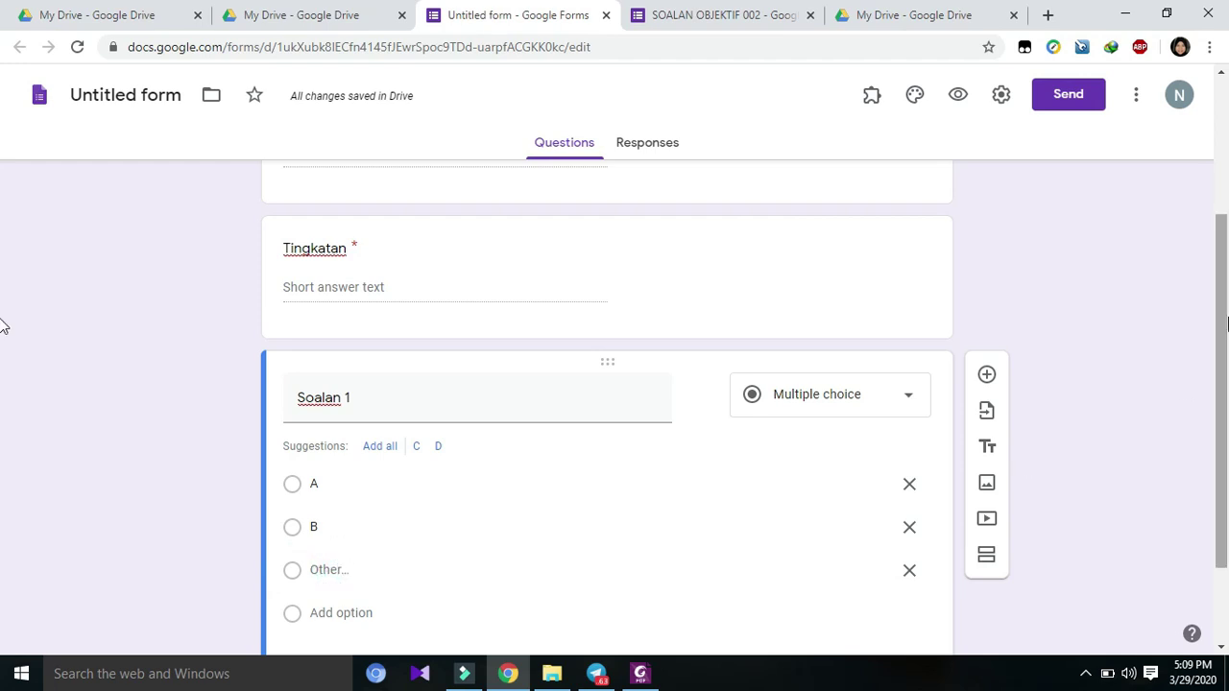
scroll(1223, 373, "down", 1)
scroll(3, 373, "down", 1)
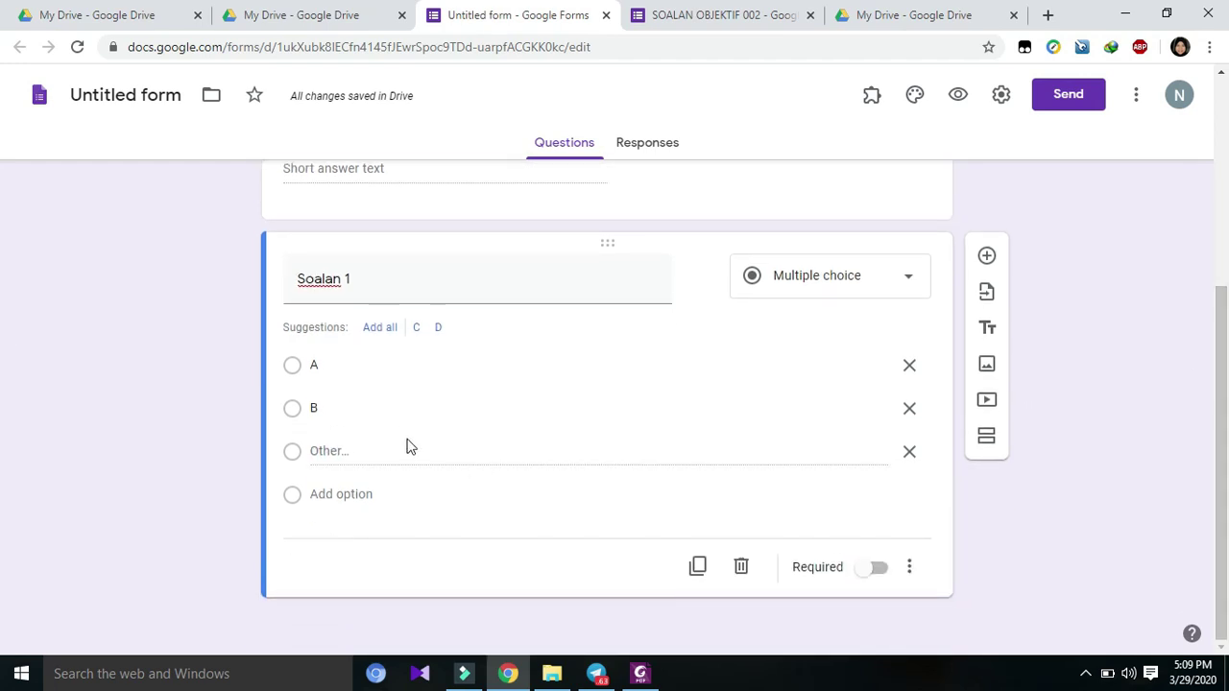
left_click(342, 461)
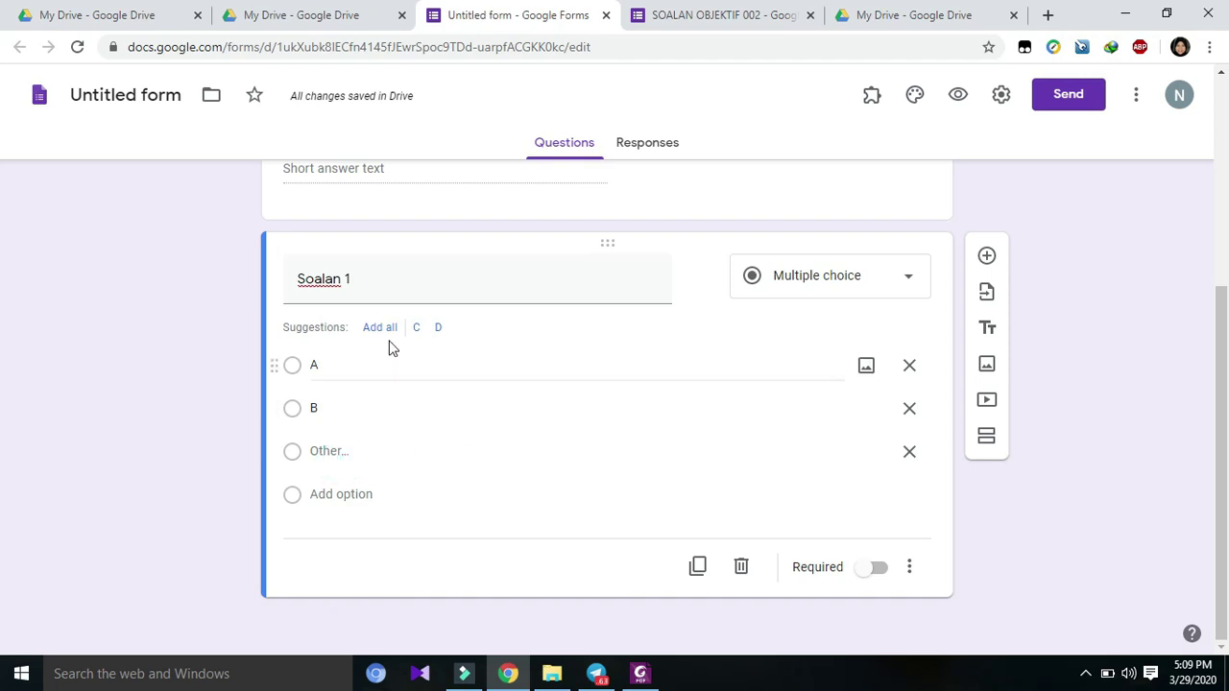
Add the suggested answer options C and D to Soalan 1.
left_click(417, 328)
left_click(352, 486)
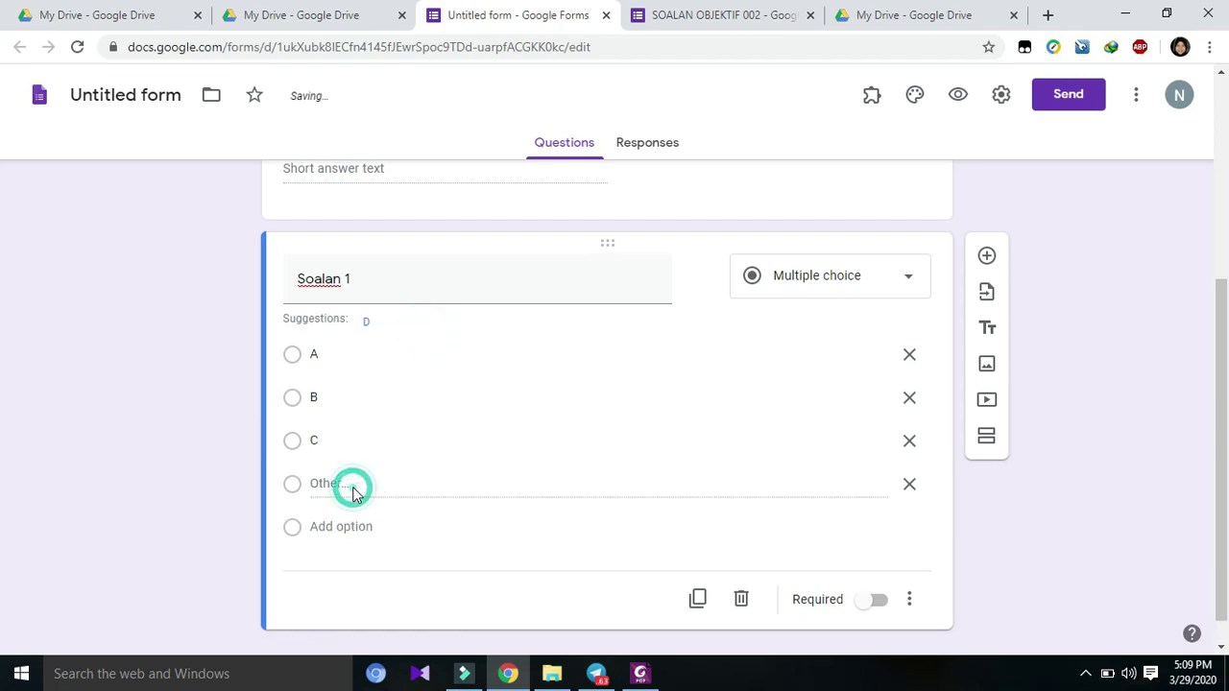
left_click(370, 325)
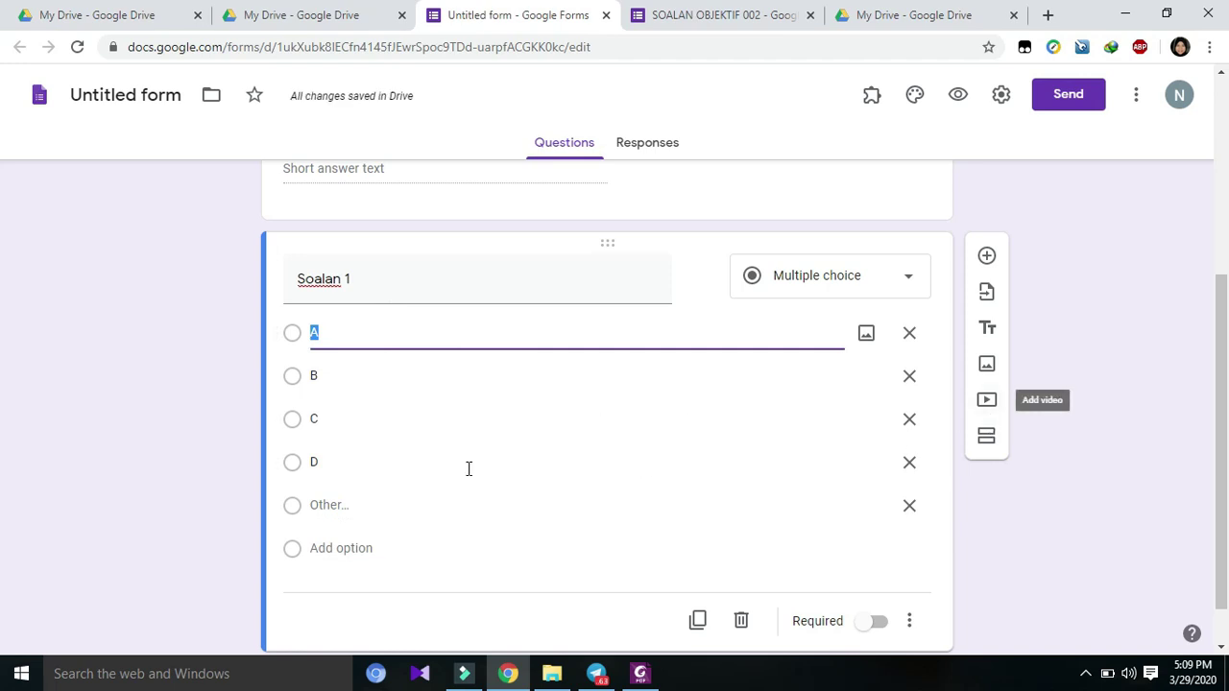
Try to edit the text of the "Other" option in Soalan 1, and remove that option.
left_click(329, 506)
left_click(356, 501)
left_click(358, 517)
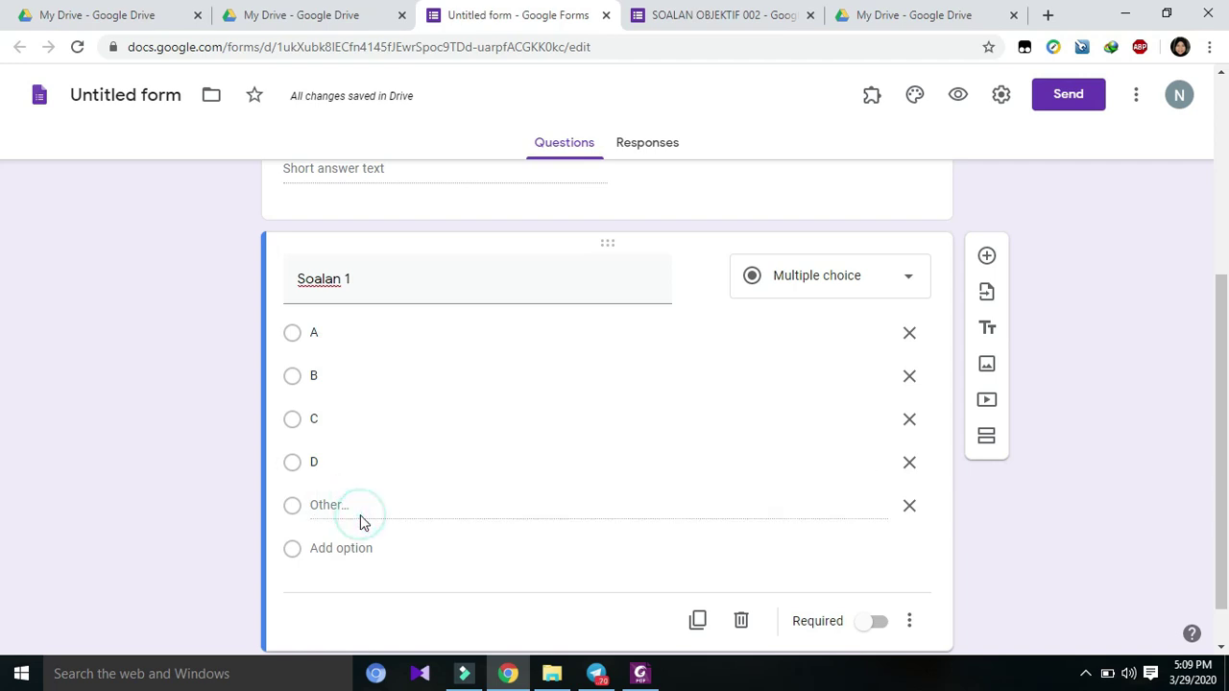
left_click(293, 507)
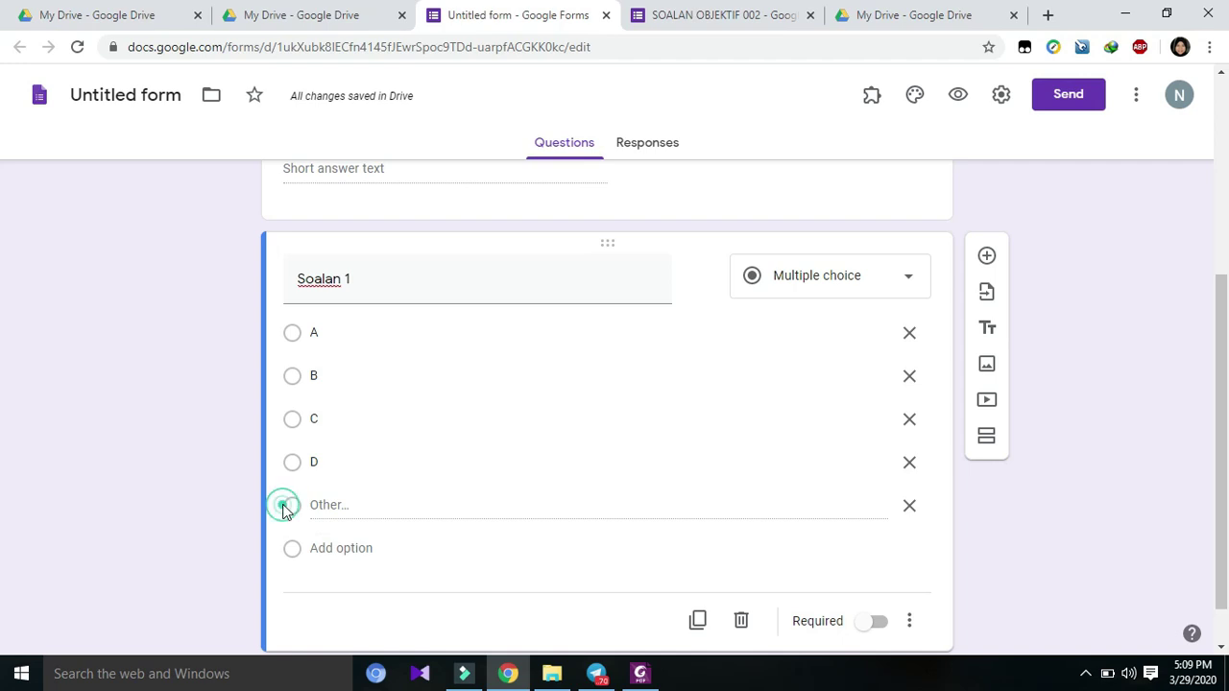
left_click(908, 507)
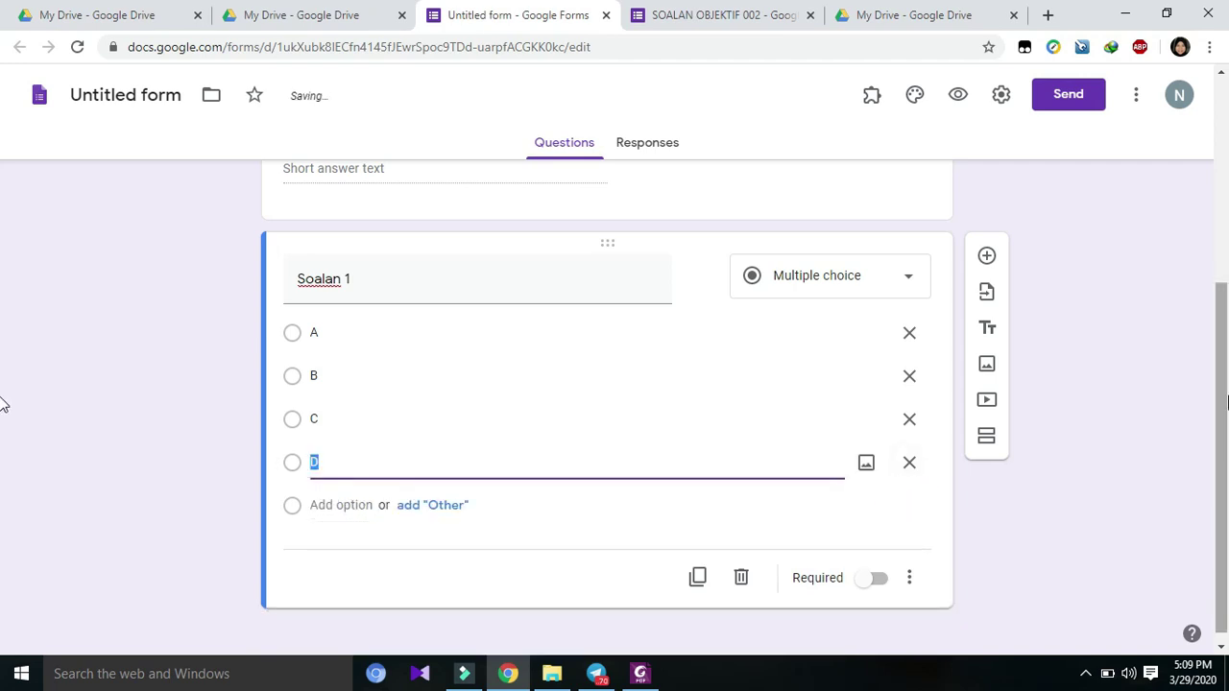
Add the "Other" option back below option D in Soalan 1 and try to edit its text.
left_click(451, 509)
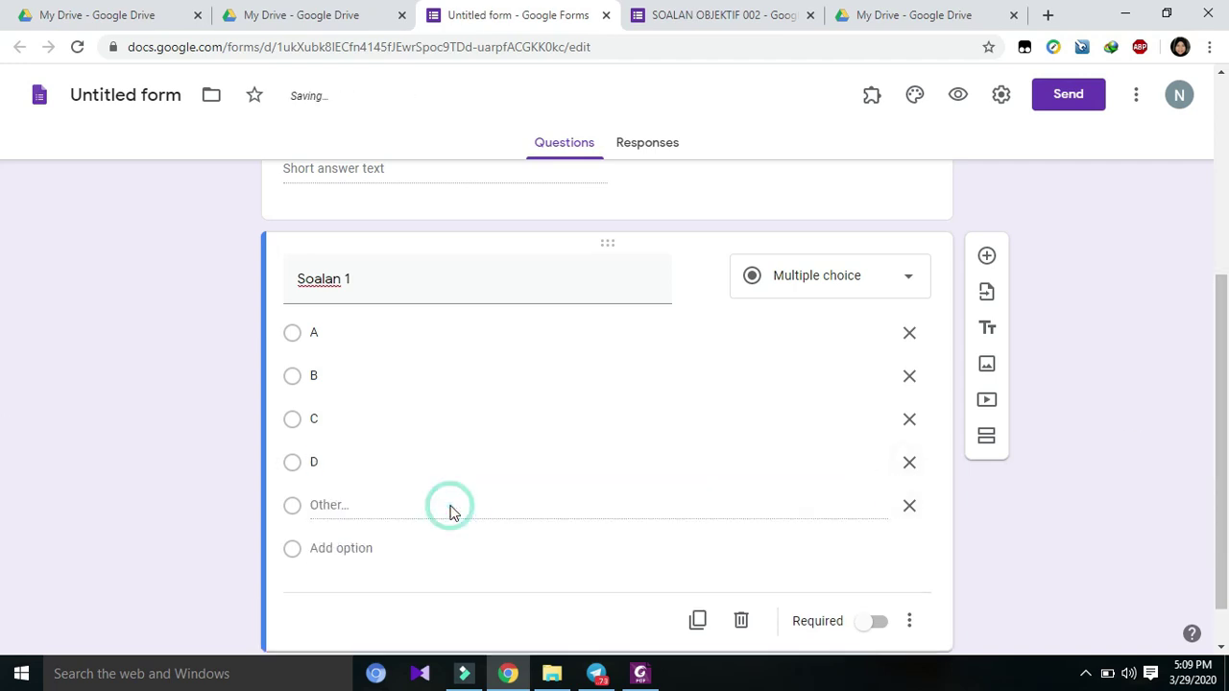
left_click(362, 505)
left_click(345, 520)
left_click(346, 505)
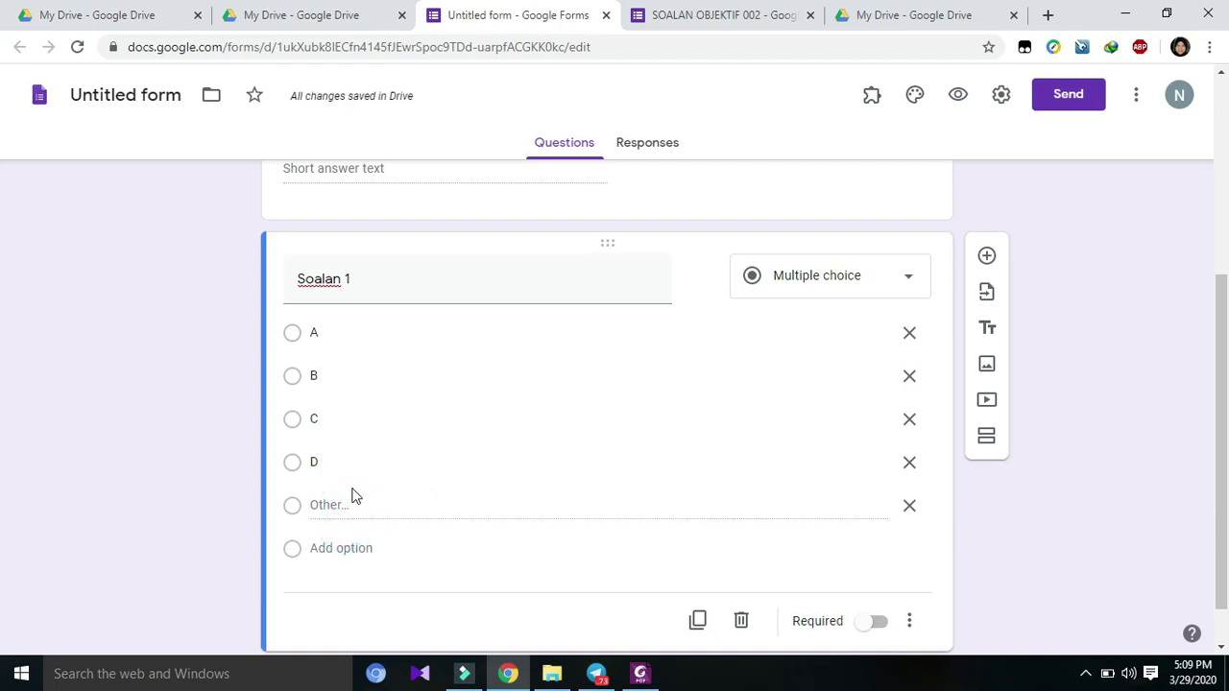
left_click(293, 505)
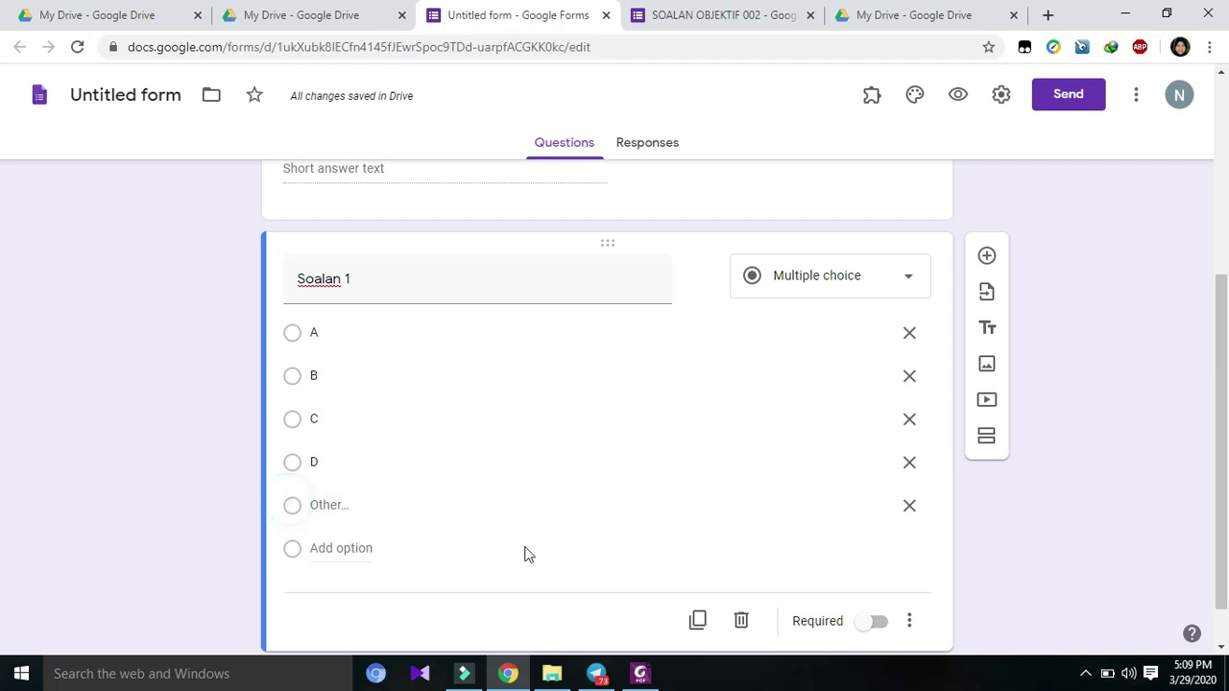
Add a fifth answer option, E, to Soalan 1 between option D and "Other".
left_click(375, 550)
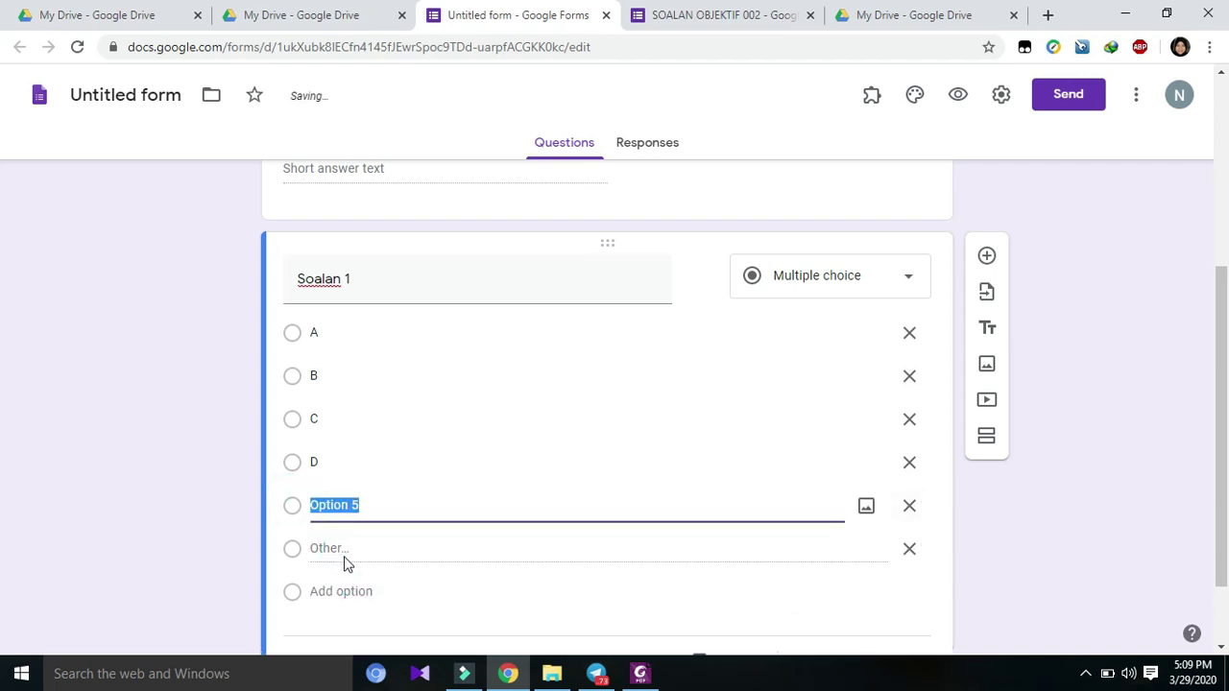
type("e")
key("Tab")
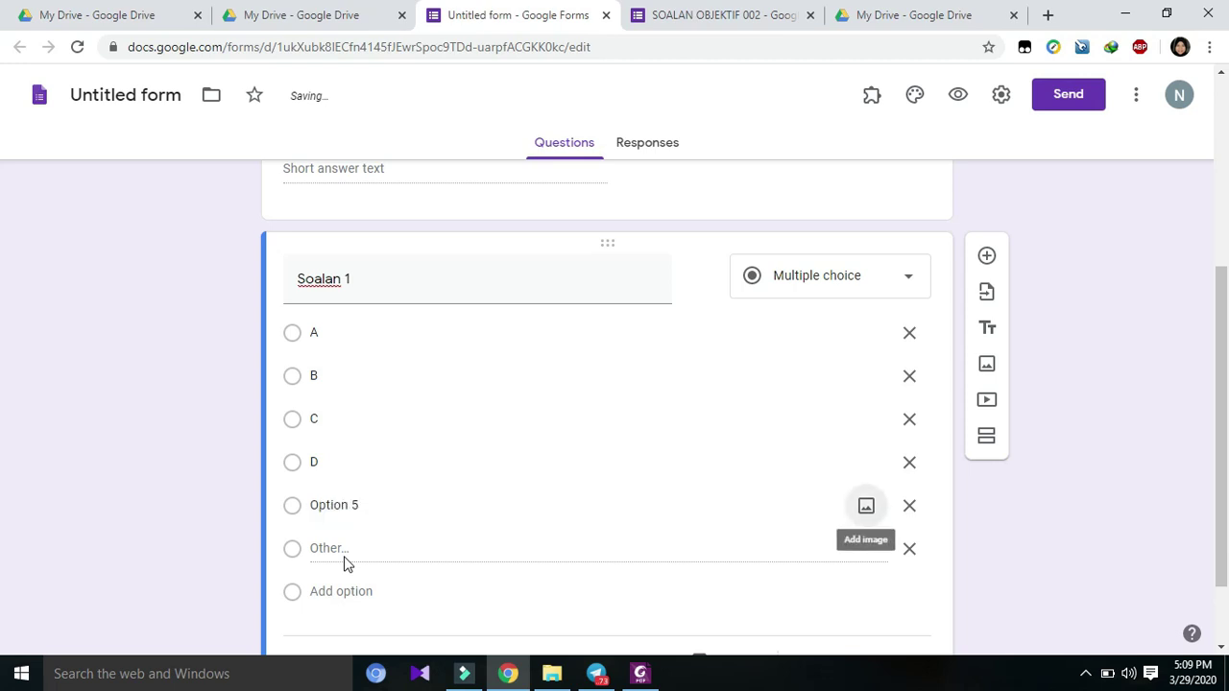
left_click(360, 502)
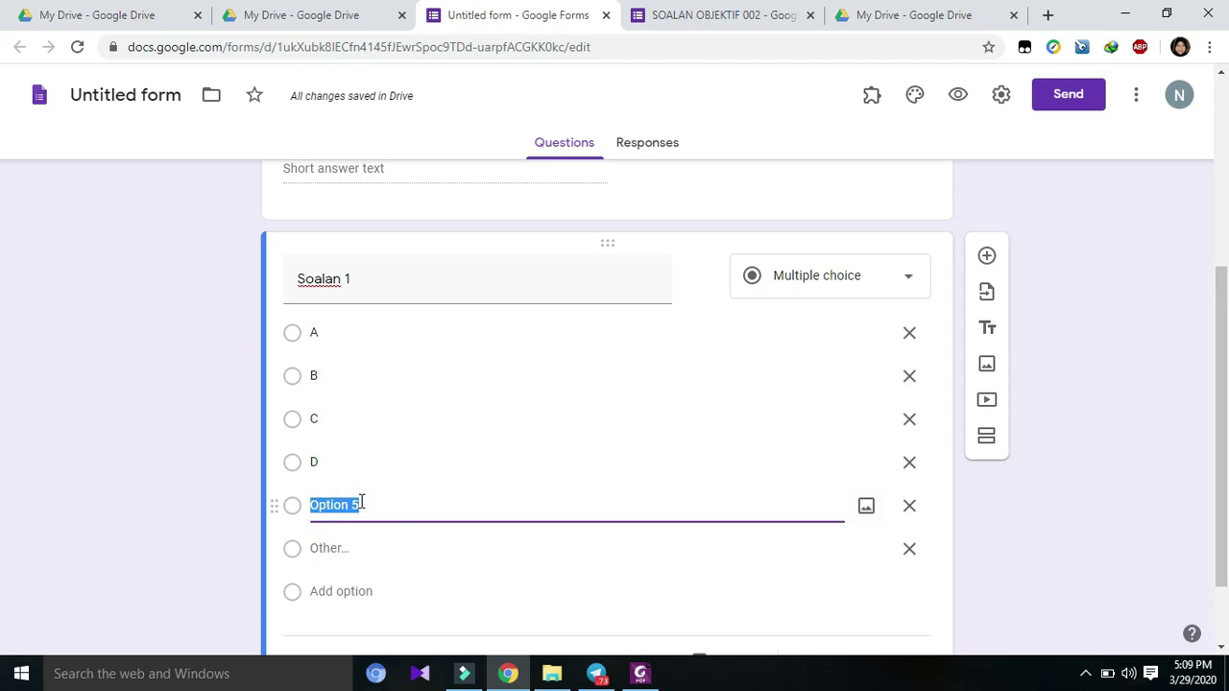
type("E")
left_click(537, 586)
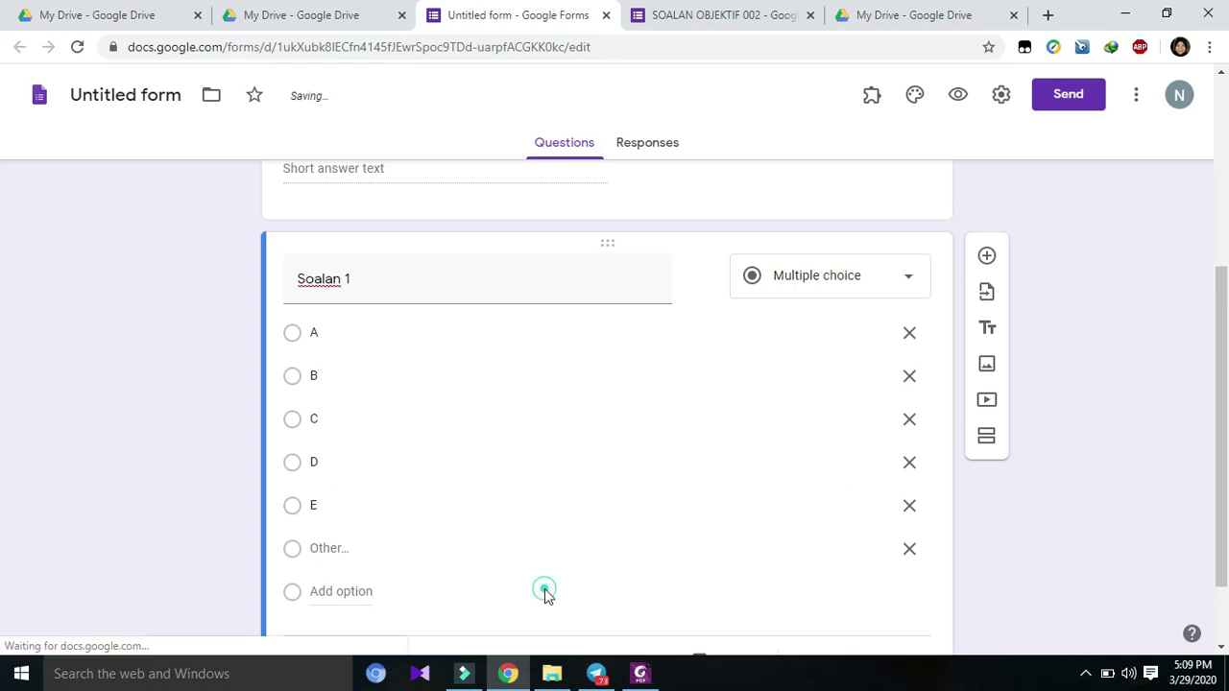
Make the Soalan 1 question required.
scroll(1225, 351, "up", 1)
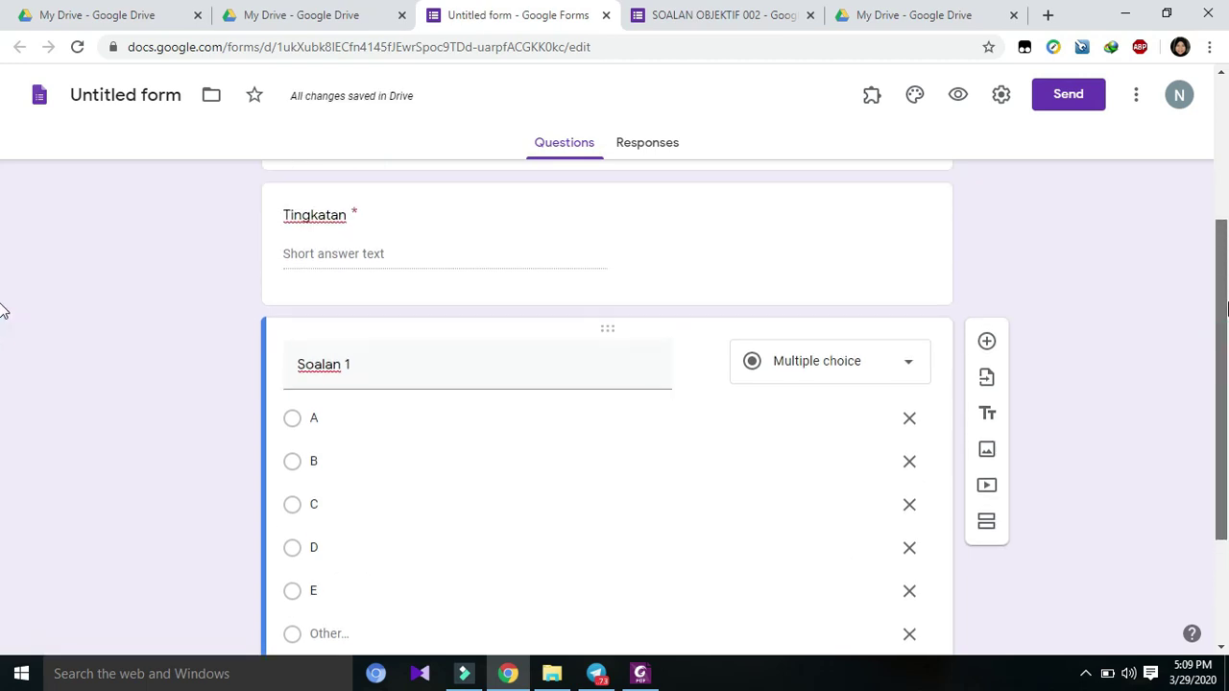
scroll(1225, 389, "down", 2)
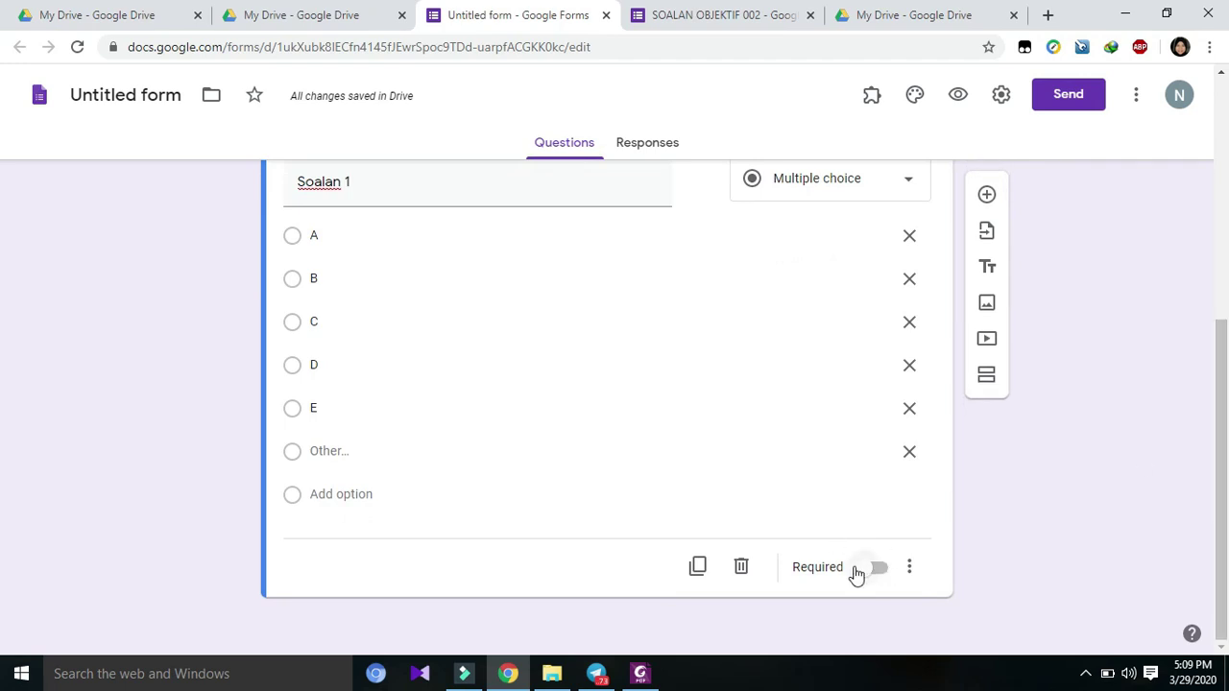
left_click(856, 568)
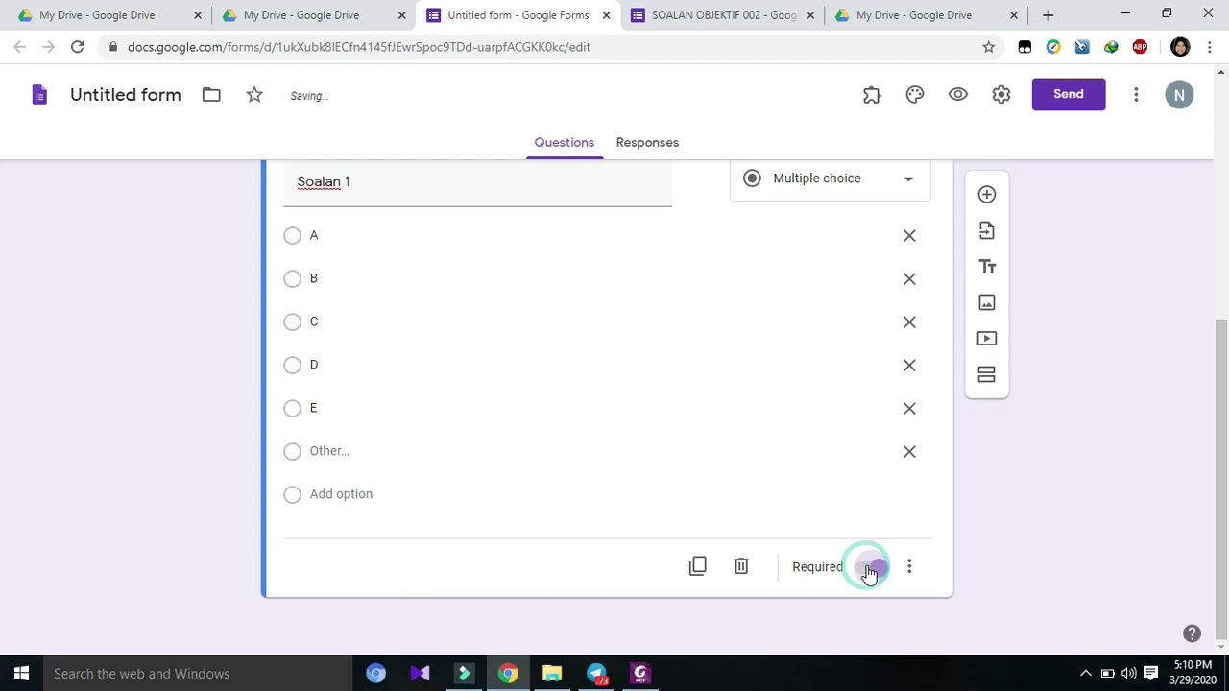
Add a new multiple choice question titled "Soalan 2" below Soalan 1.
left_click(987, 194)
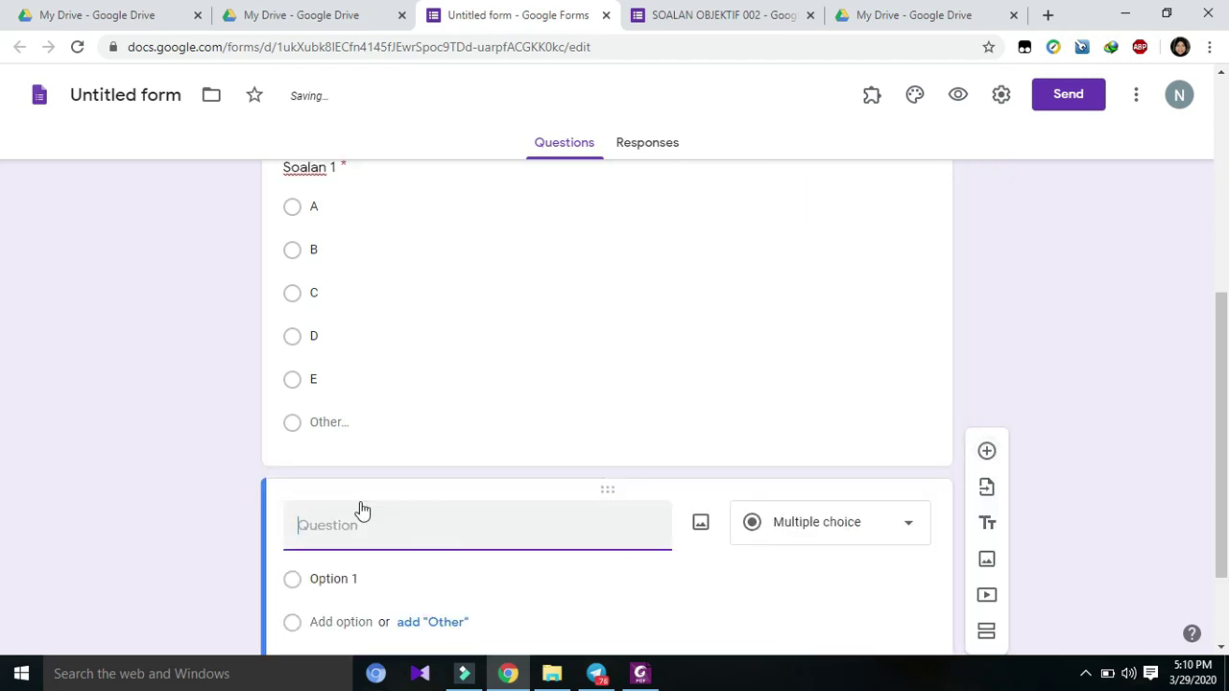
type("s")
key("BackSpace")
type("s")
key("BackSpace")
type("SOalan 2")
Name Soalan 2's first answer option A and add the suggested options B, C and D.
left_click(337, 588)
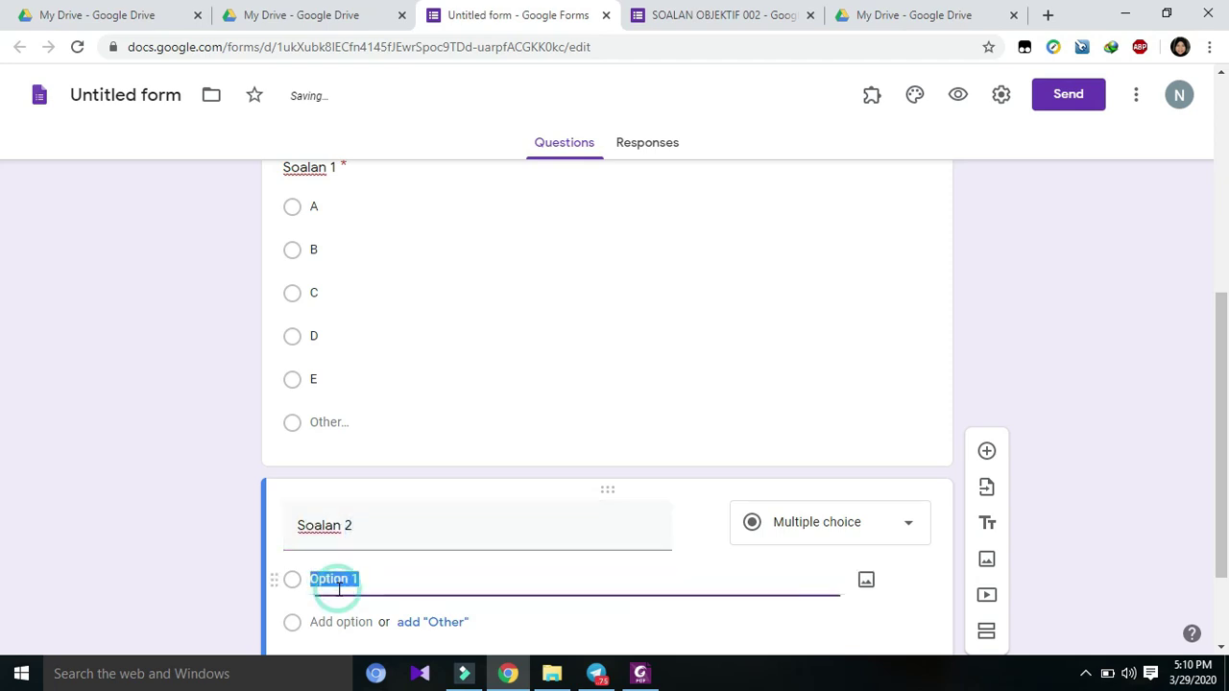
type("a")
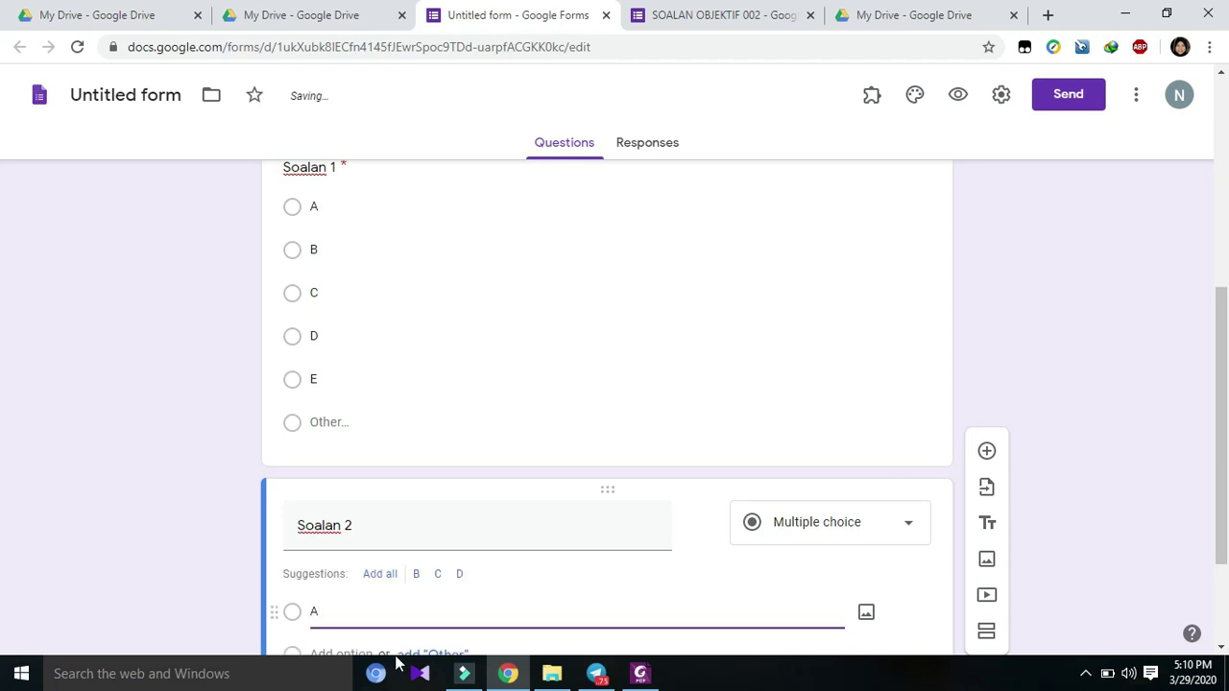
left_click(382, 574)
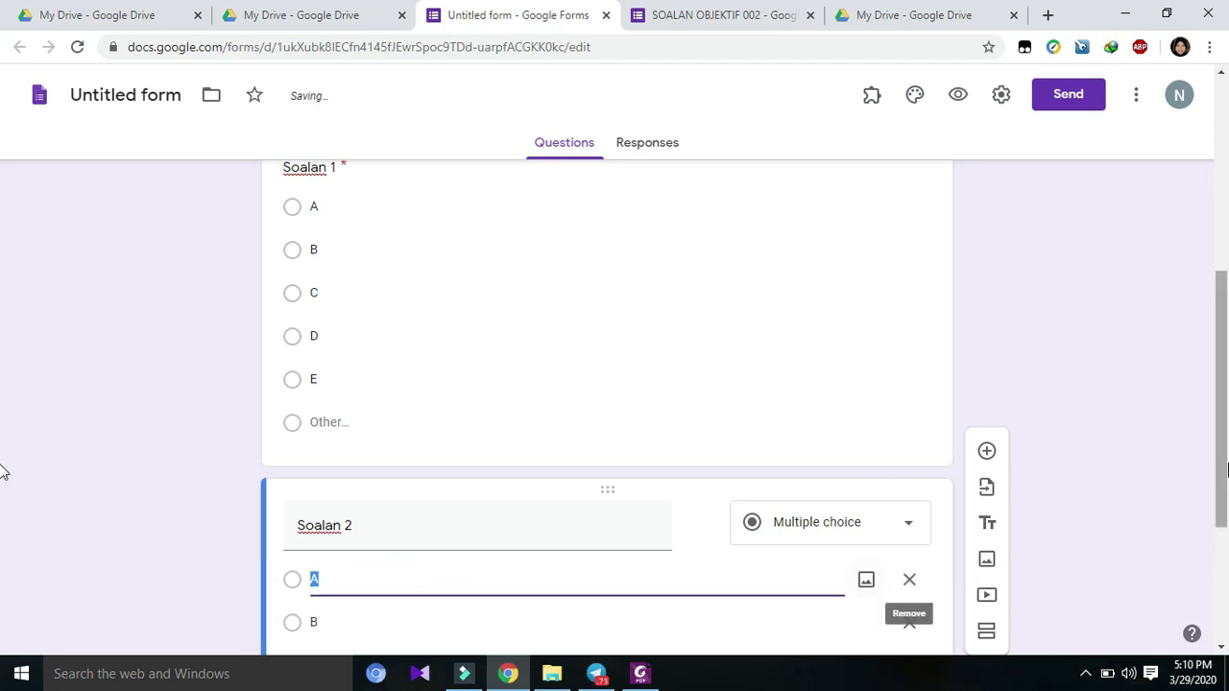
Add an "Other" option and a fifth answer option, E, to Soalan 2.
left_click_drag(1226, 426, 960, 538)
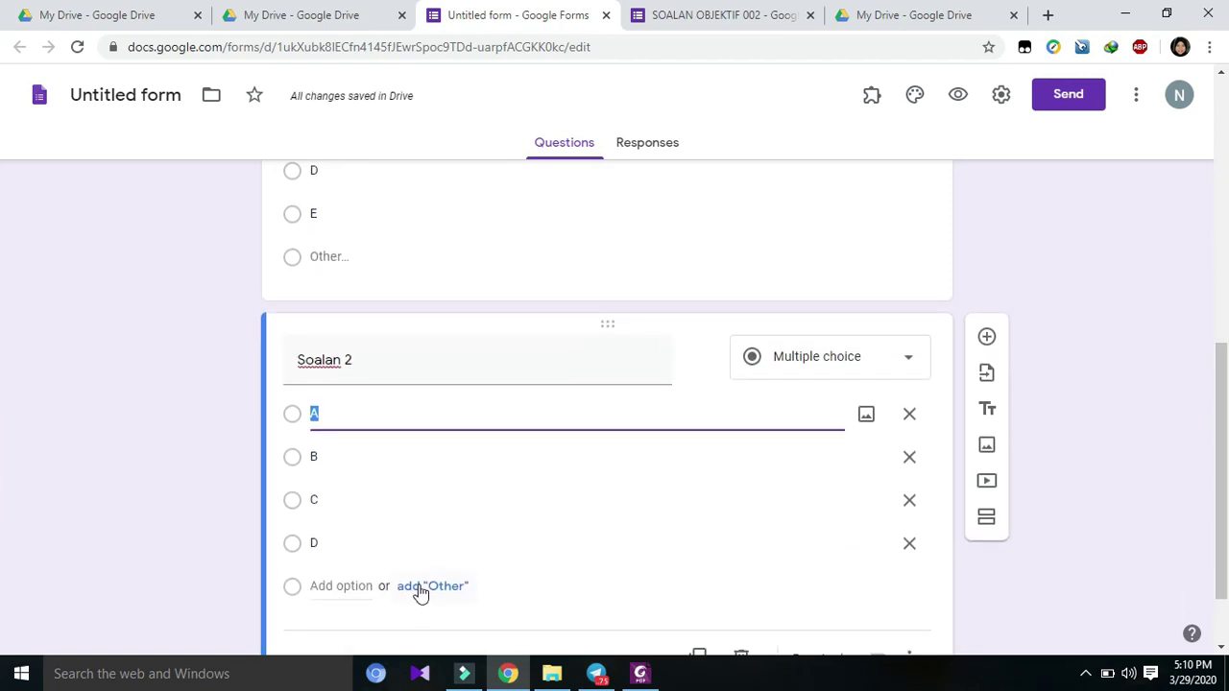
left_click(459, 589)
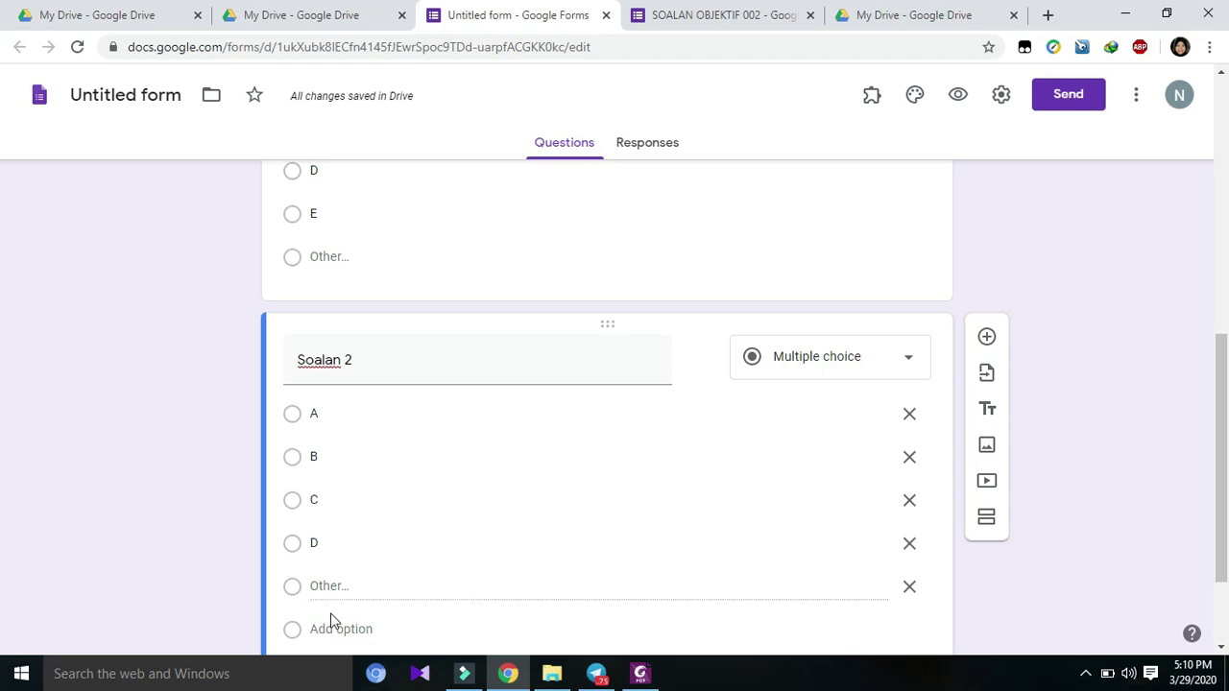
left_click(327, 629)
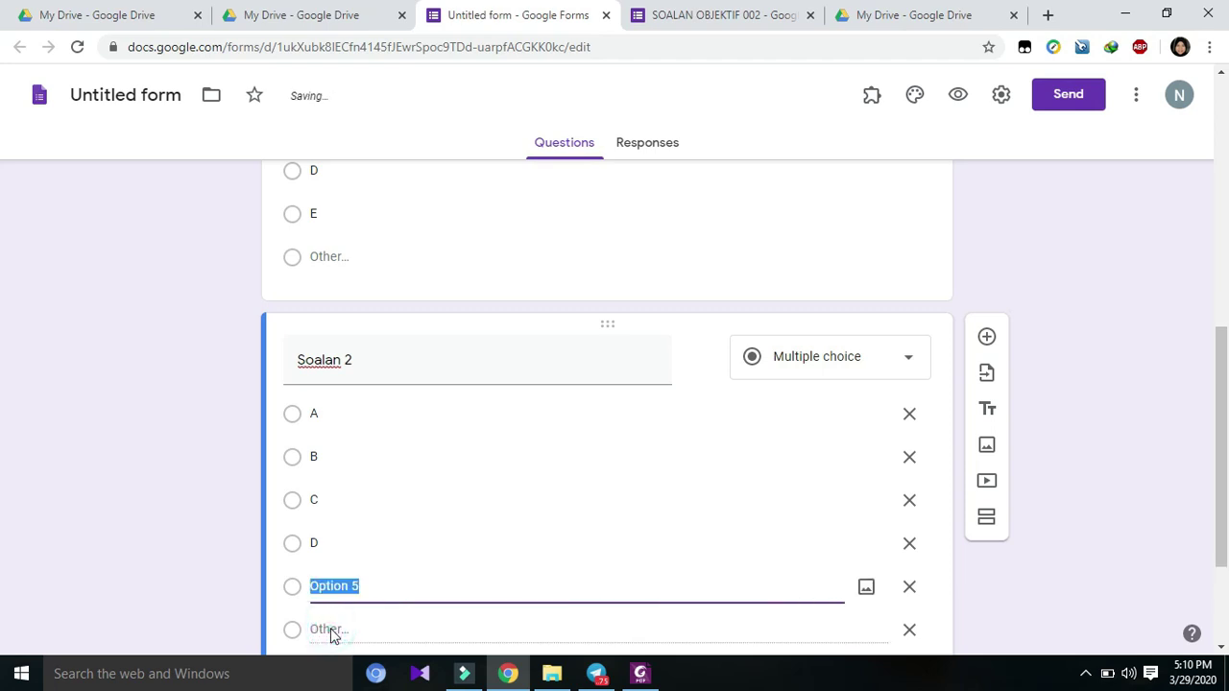
type("E")
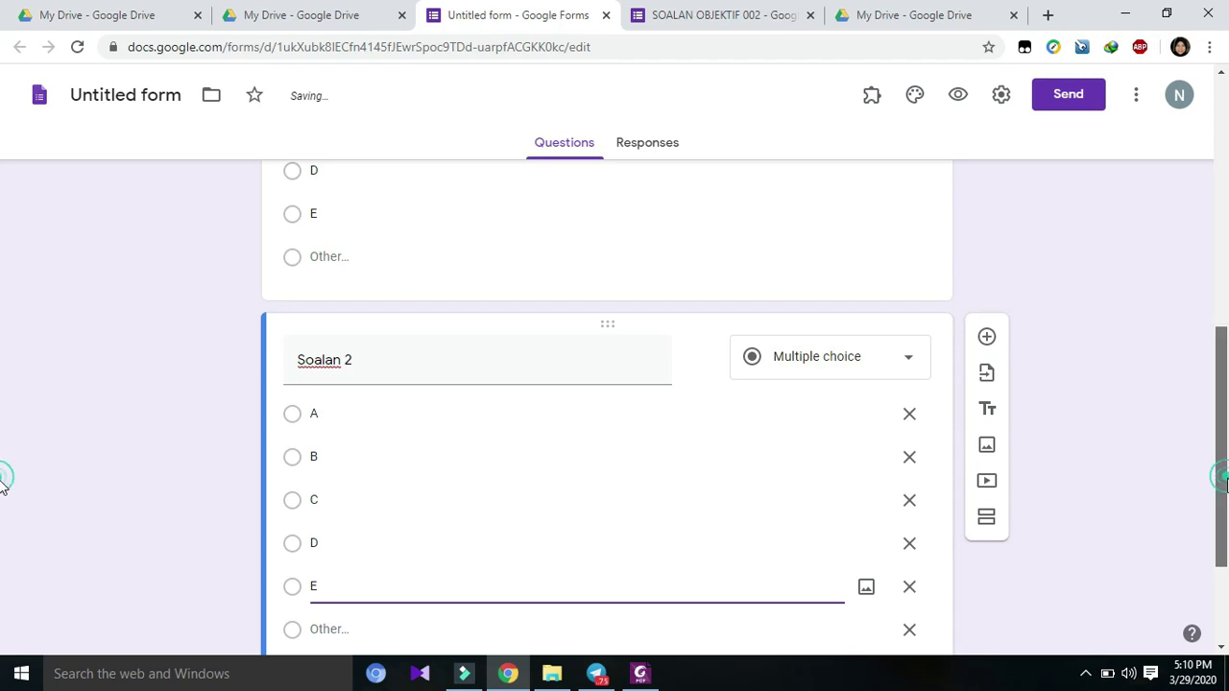
Start inserting an image into the Soalan 1 question, reduce the browser window's size, and browse for a file to upload.
scroll(1226, 423, "down", 1)
scroll(1226, 423, "up", 2)
scroll(1226, 422, "down", 1)
scroll(1225, 423, "up", 3)
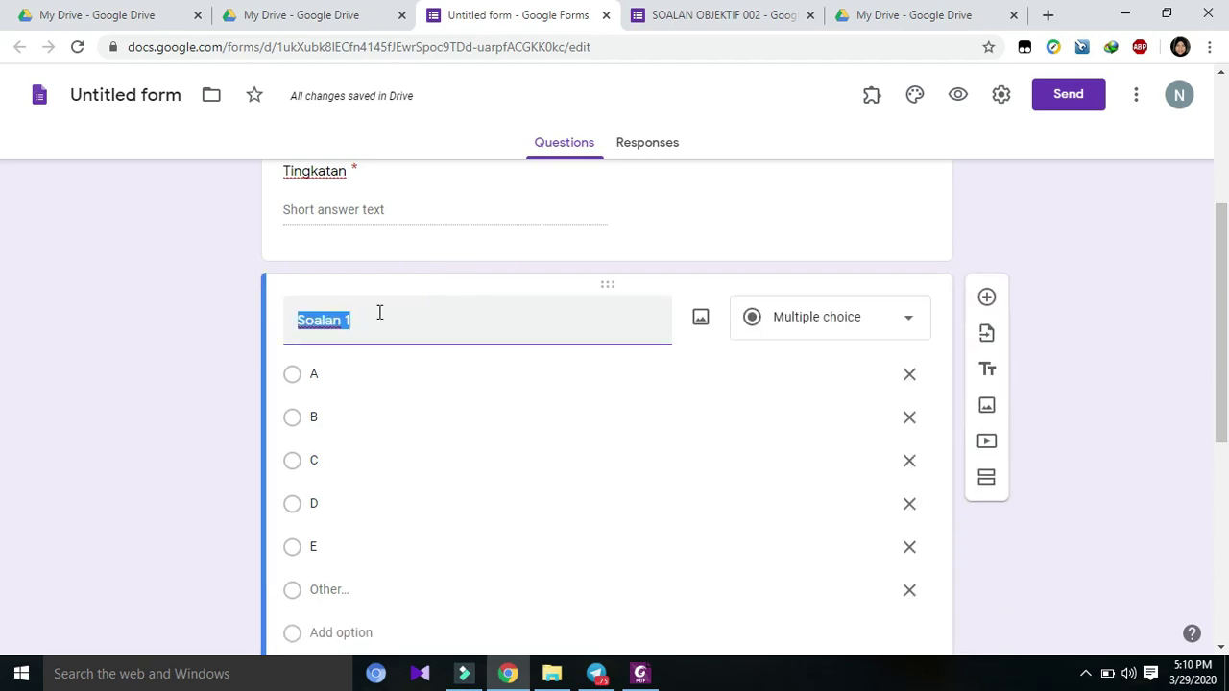
left_click(702, 320)
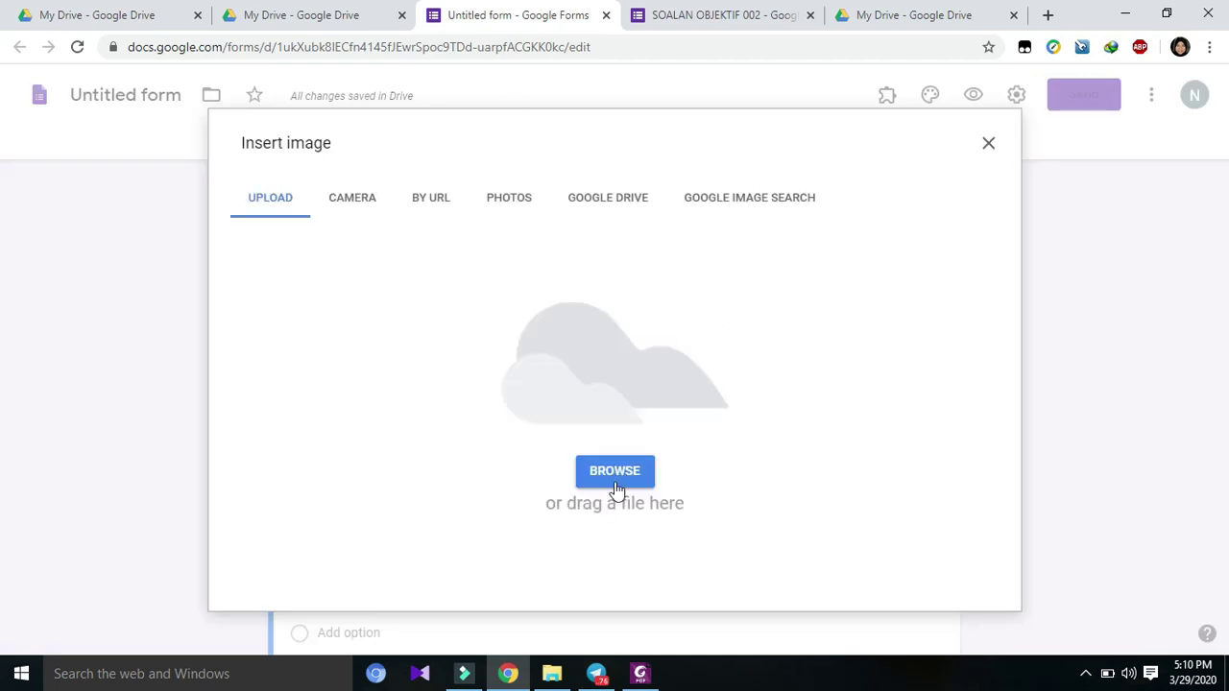
left_click(1175, 13)
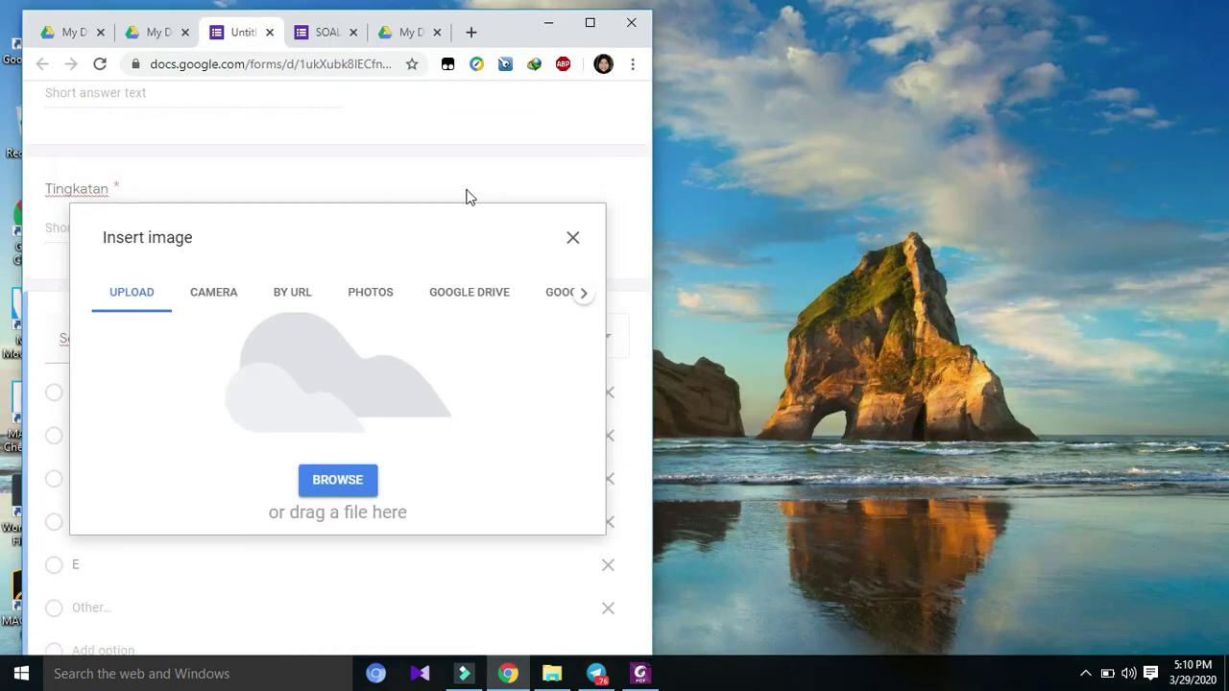
left_click(351, 480)
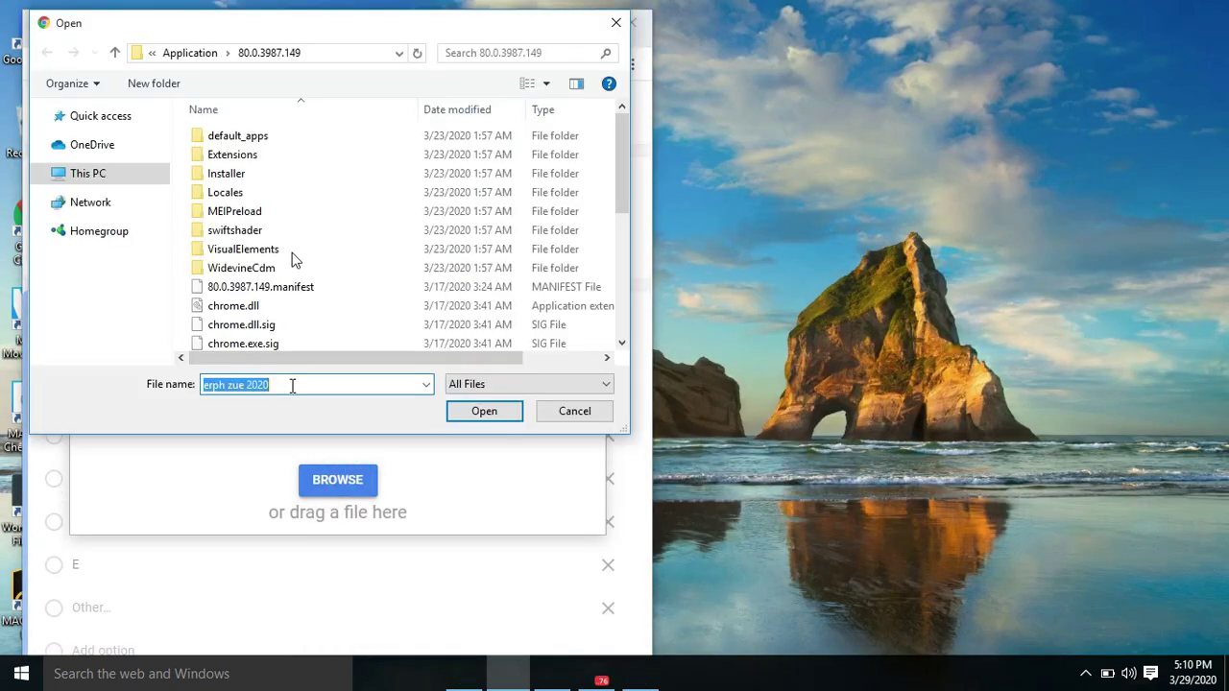
Upload image "1" to Soalan 1 from Documents > 01 MKiST > 02 PANITIA FIZIK > 02 Panitia Fizik 2020 > pic spm 2017 k1.
left_click(103, 217)
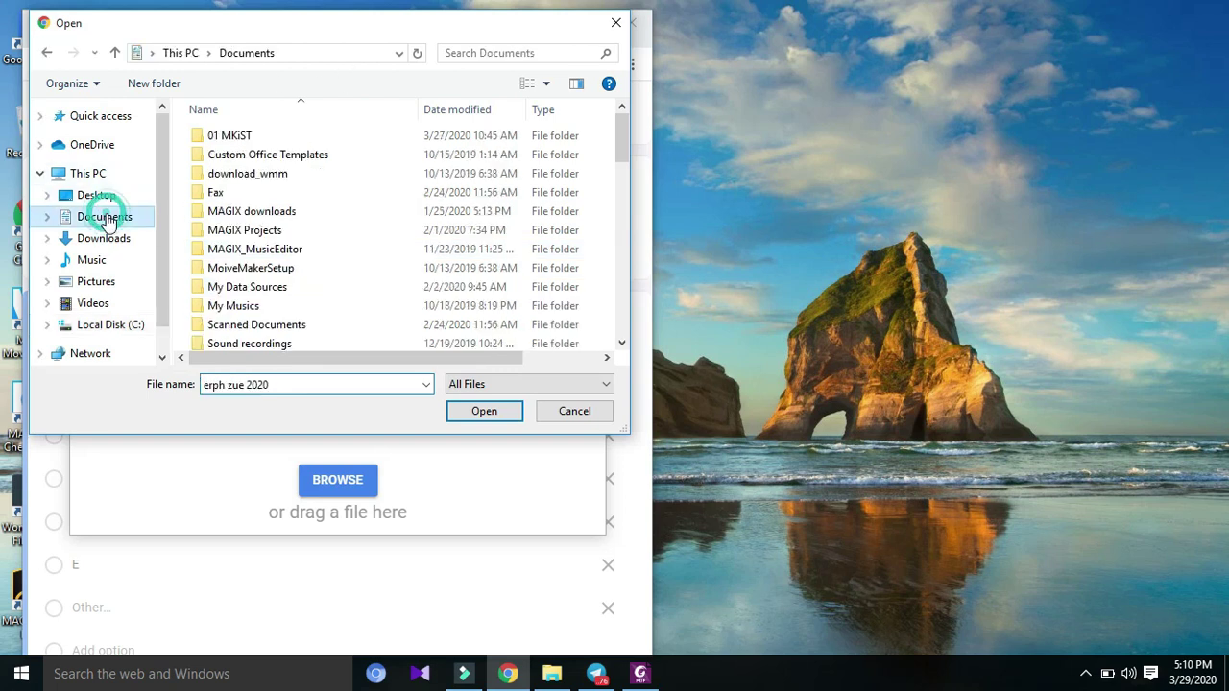
double_click(269, 141)
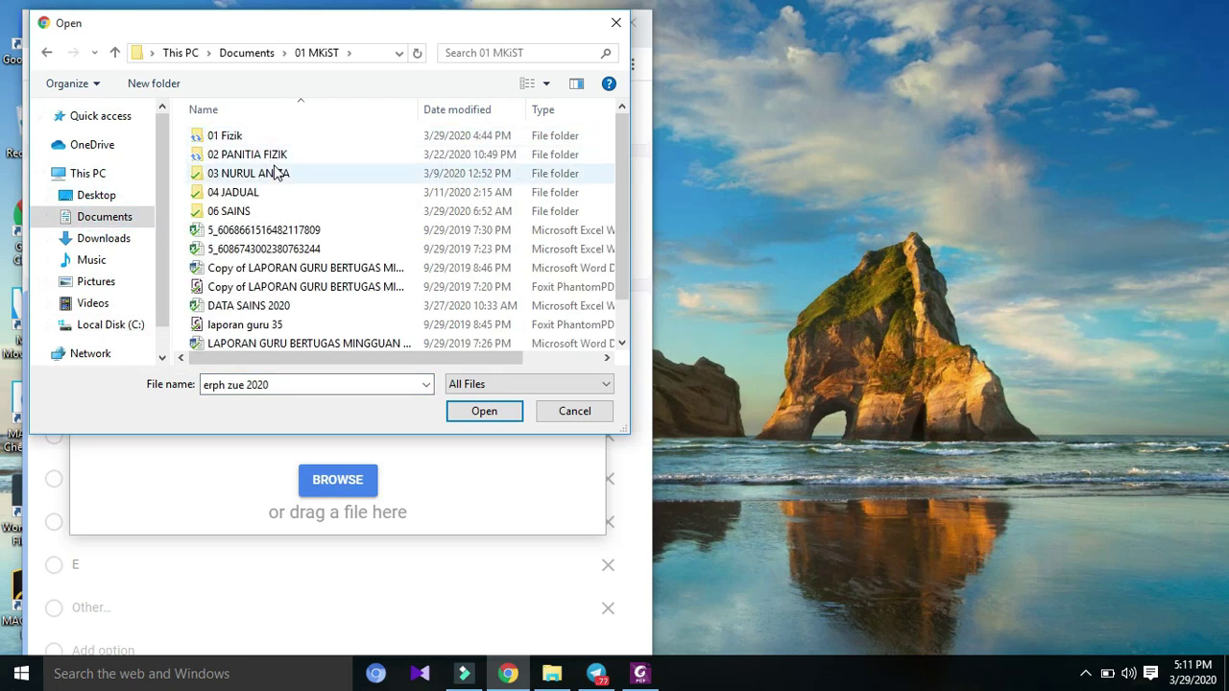
left_click(288, 163)
double_click(288, 165)
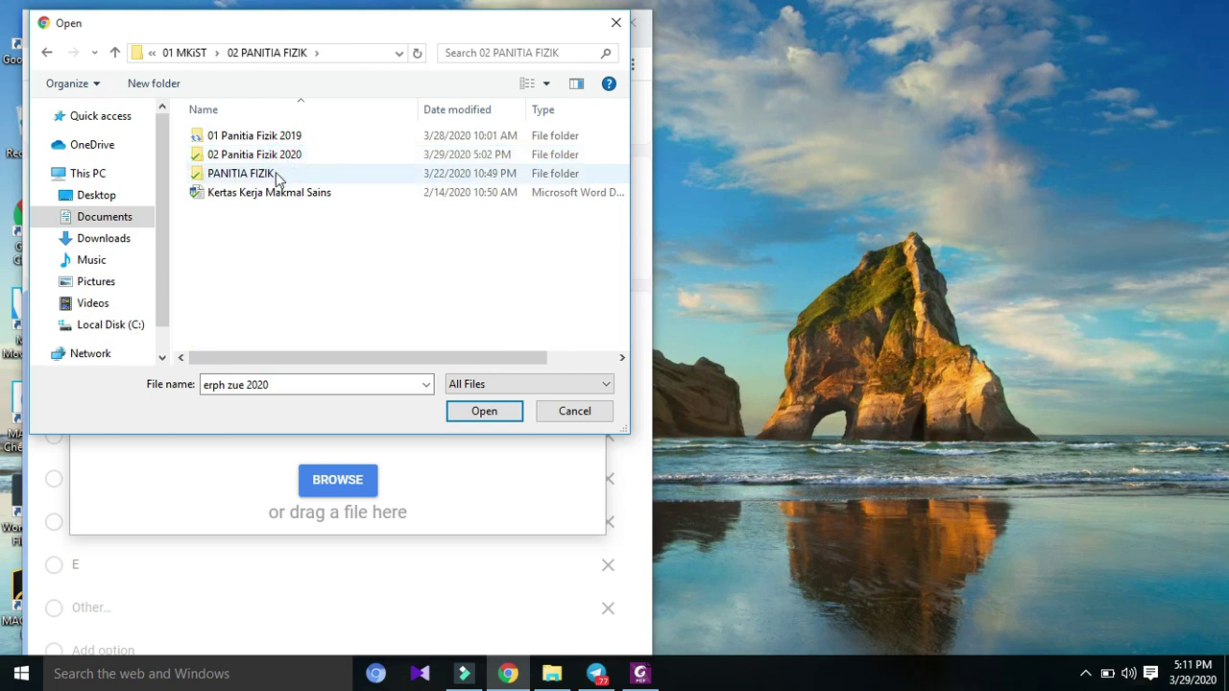
double_click(298, 163)
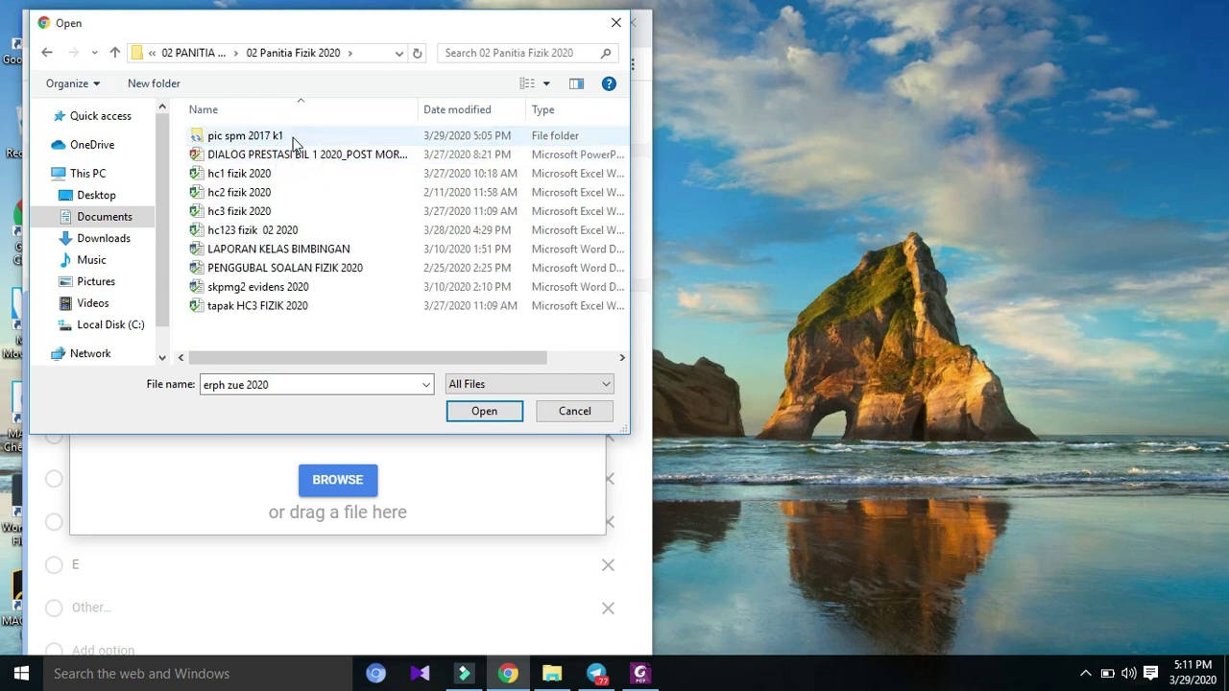
double_click(295, 142)
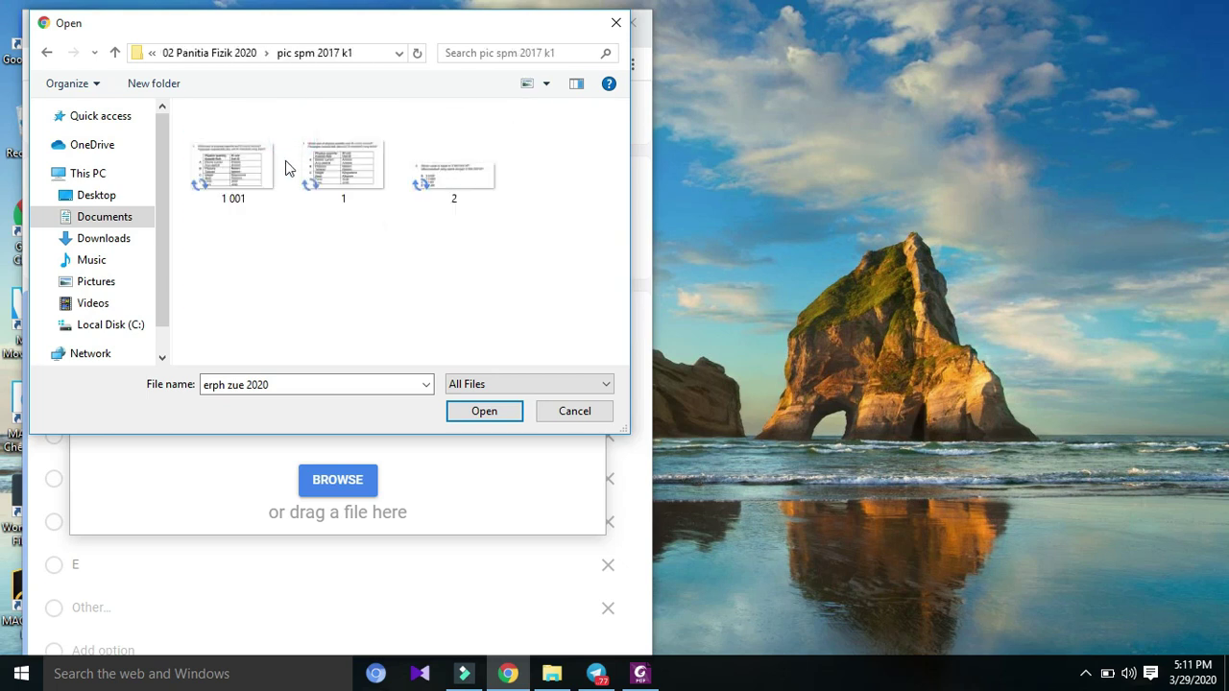
left_click(355, 182)
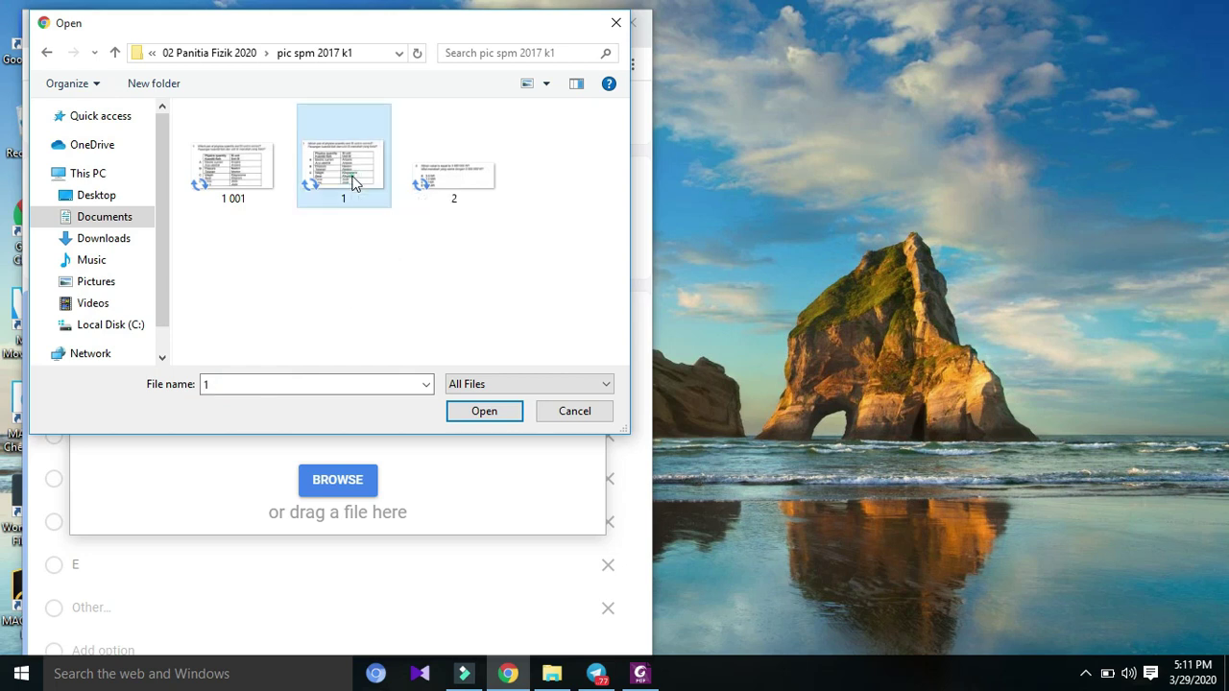
left_click(489, 413)
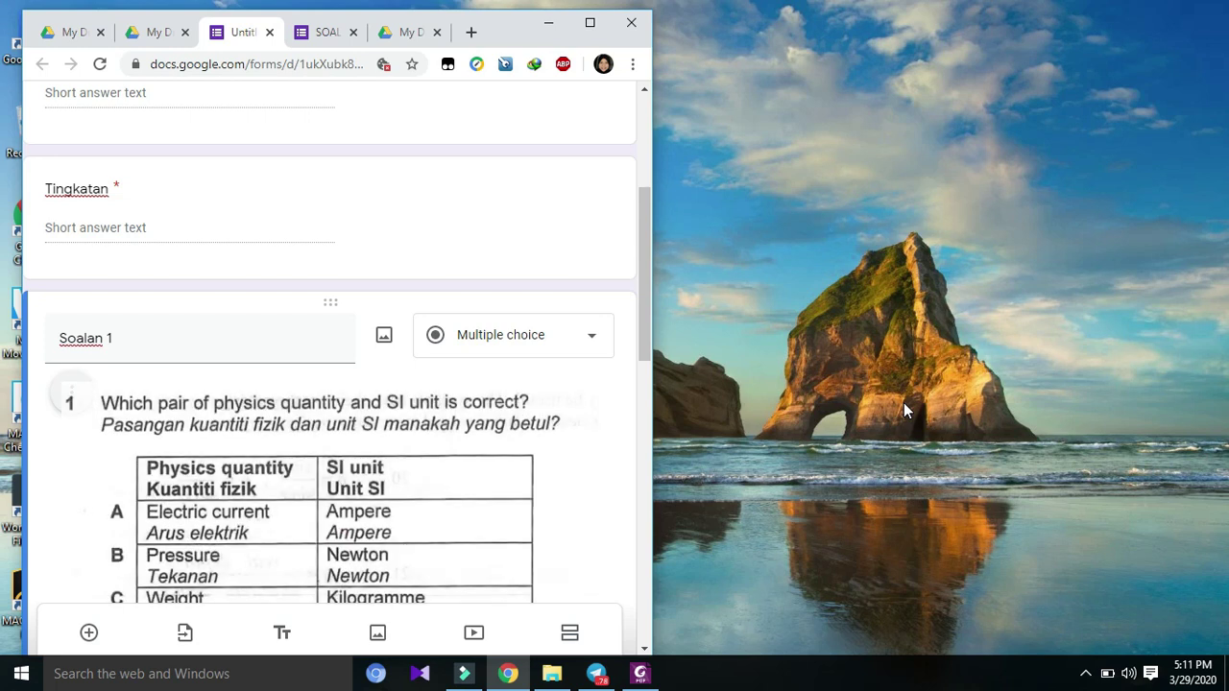
left_click_drag(648, 273, 652, 526)
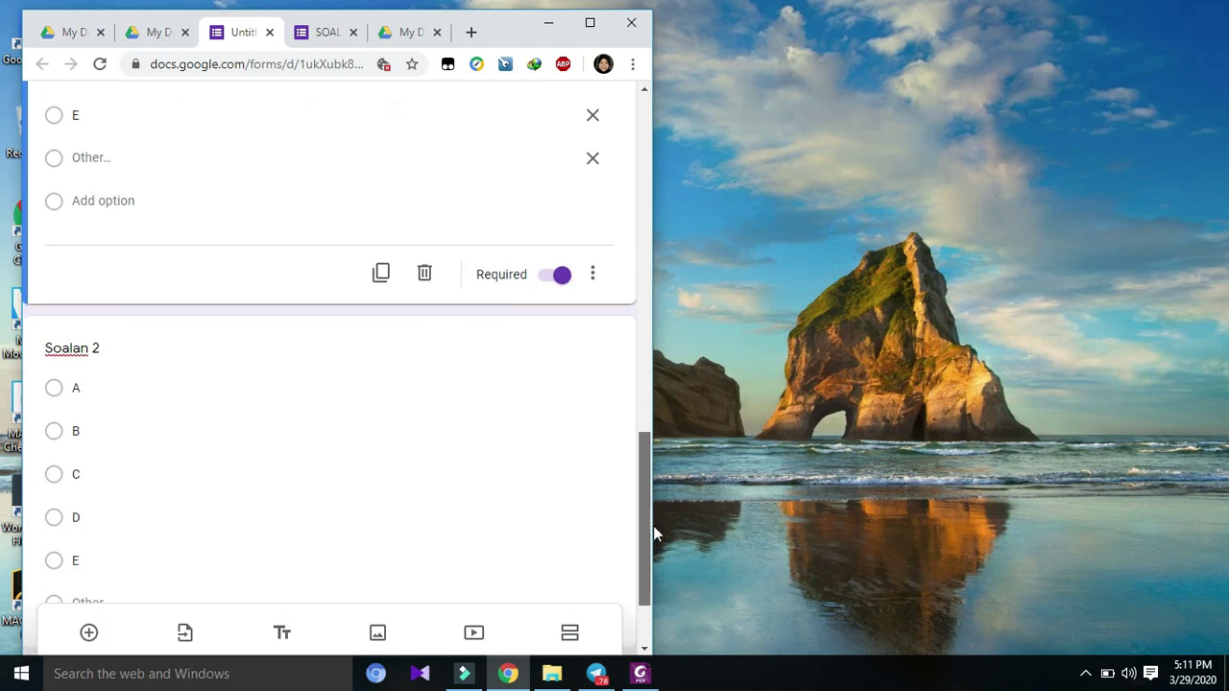
Upload the snipped image of question 2 from the computer to Soalan 2 and maximize the browser window.
left_click(149, 326)
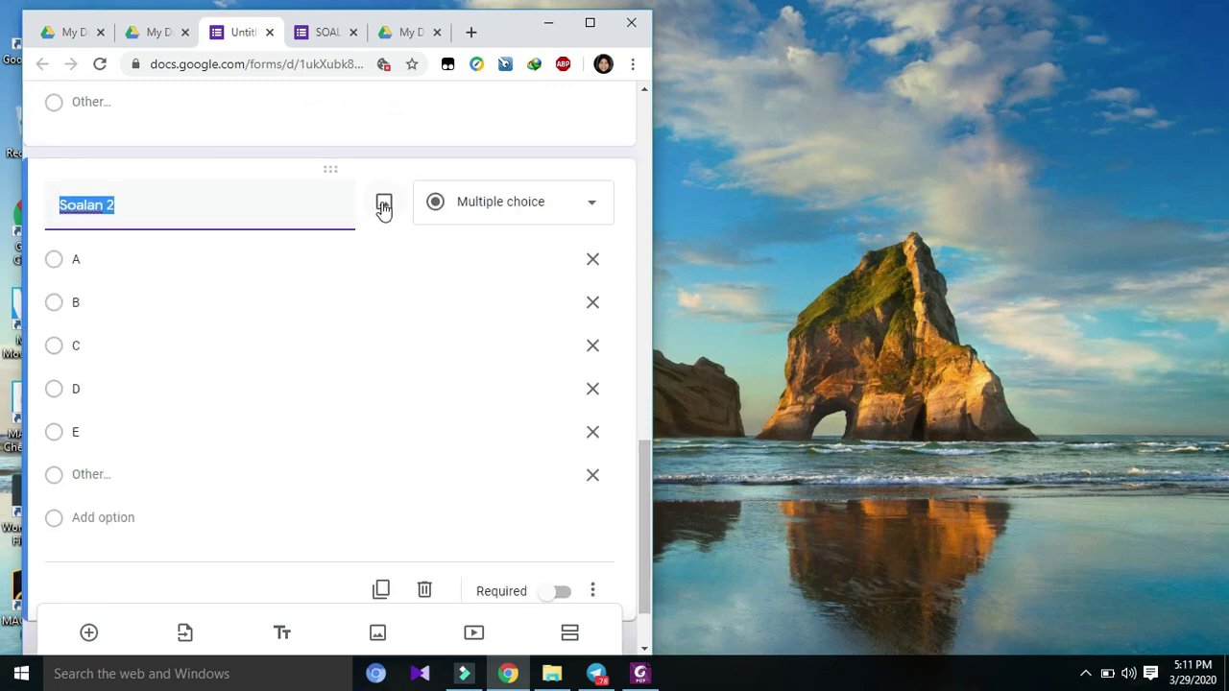
left_click(383, 205)
left_click(342, 481)
left_click(460, 144)
left_click(474, 412)
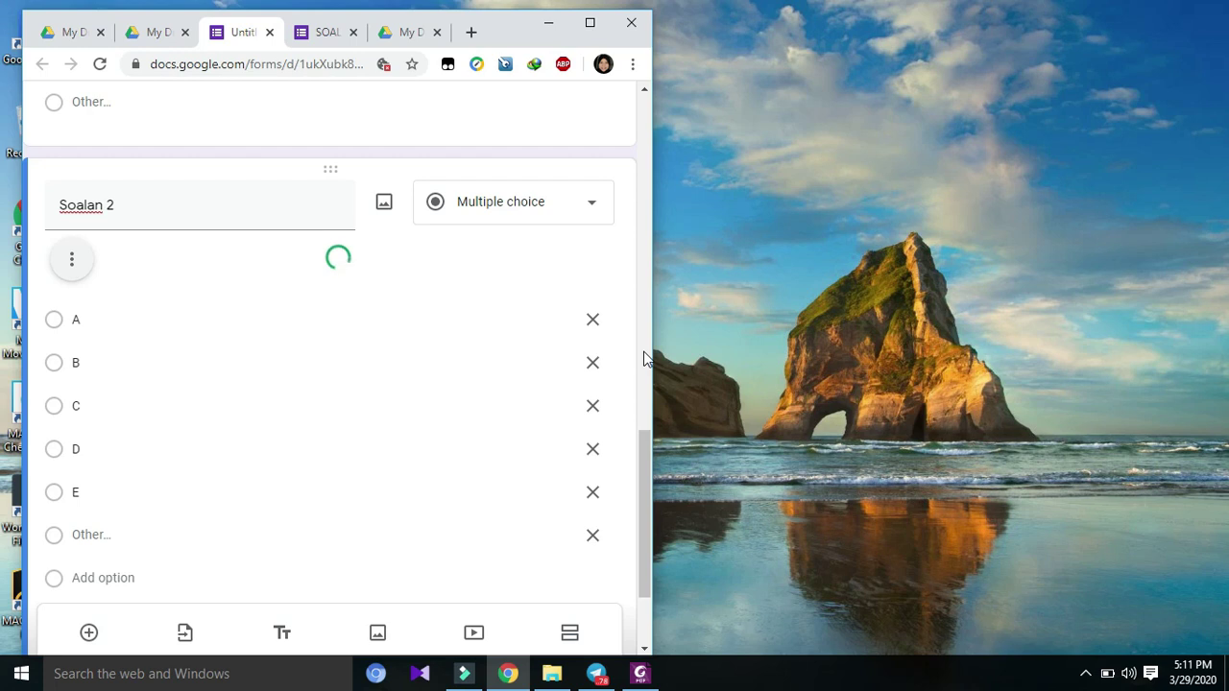
left_click(590, 23)
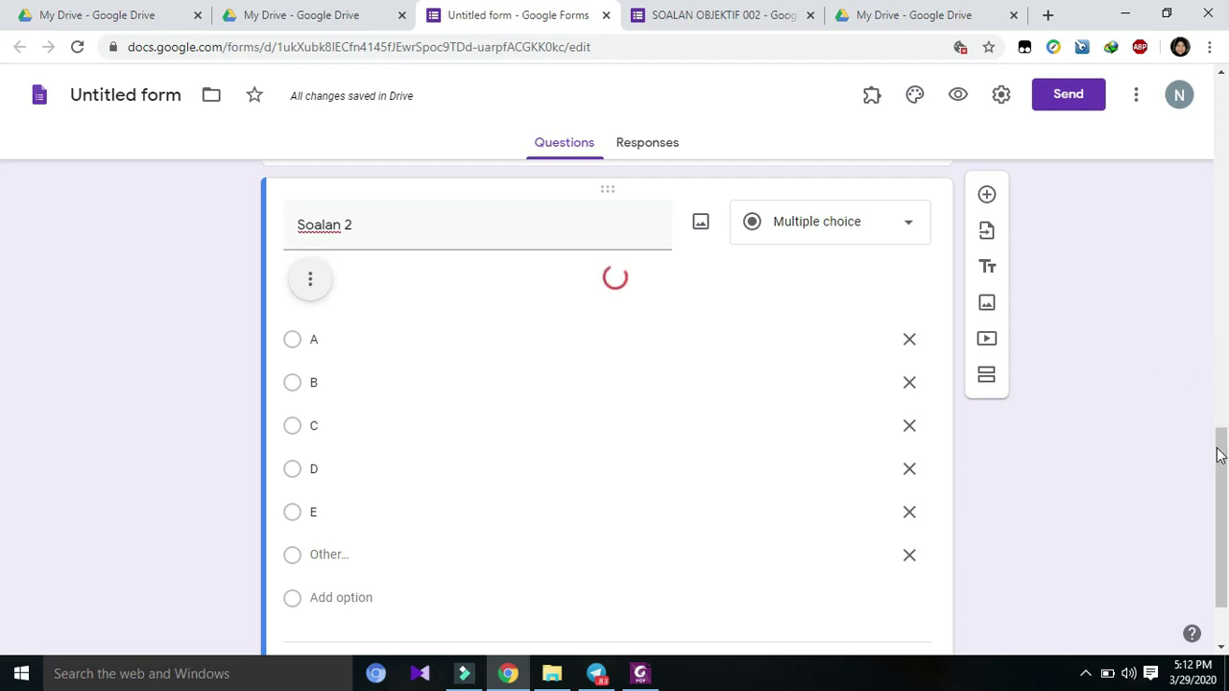
left_click_drag(1222, 452, 1211, 374)
scroll(1212, 374, "down", 3)
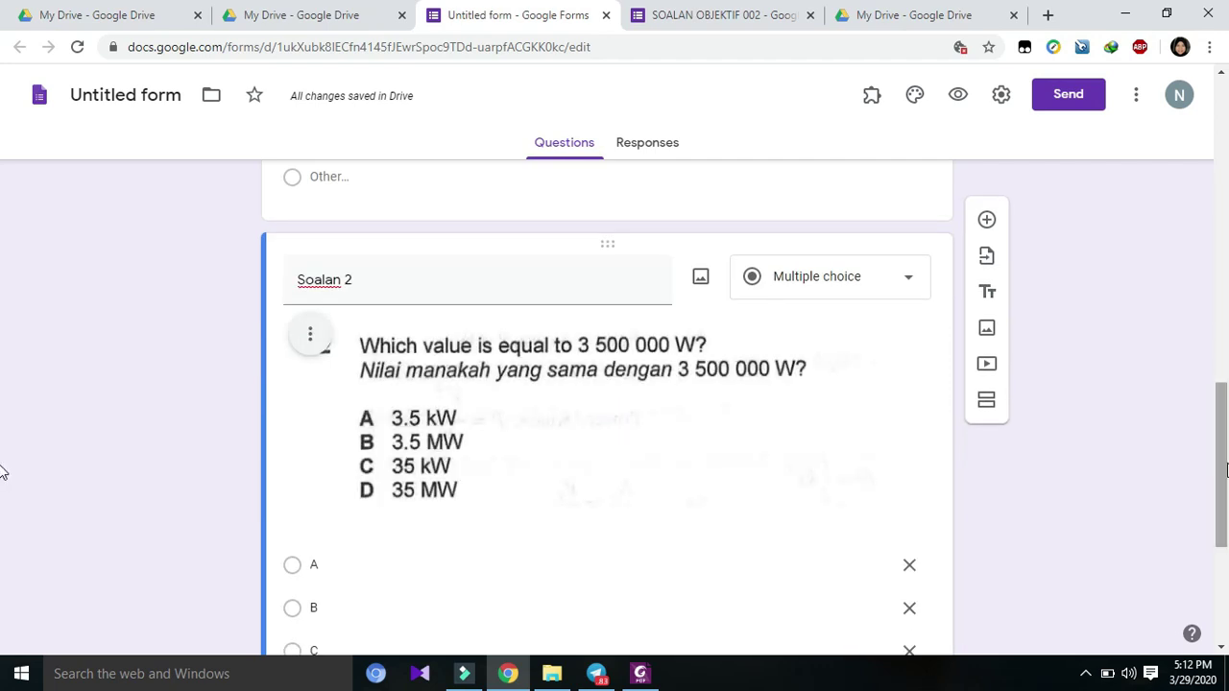
Make Soalan 2 a required question and review the form's questions.
left_click_drag(1213, 455, 1213, 589)
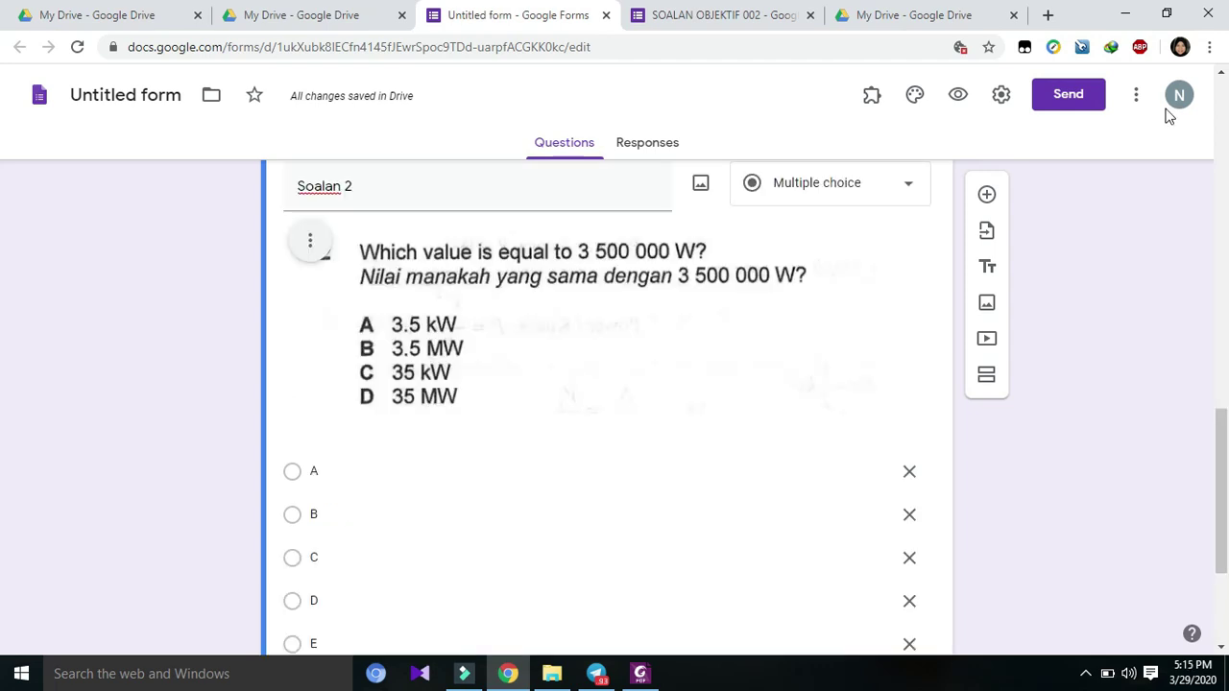
left_click_drag(1223, 422, 1226, 538)
left_click(864, 568)
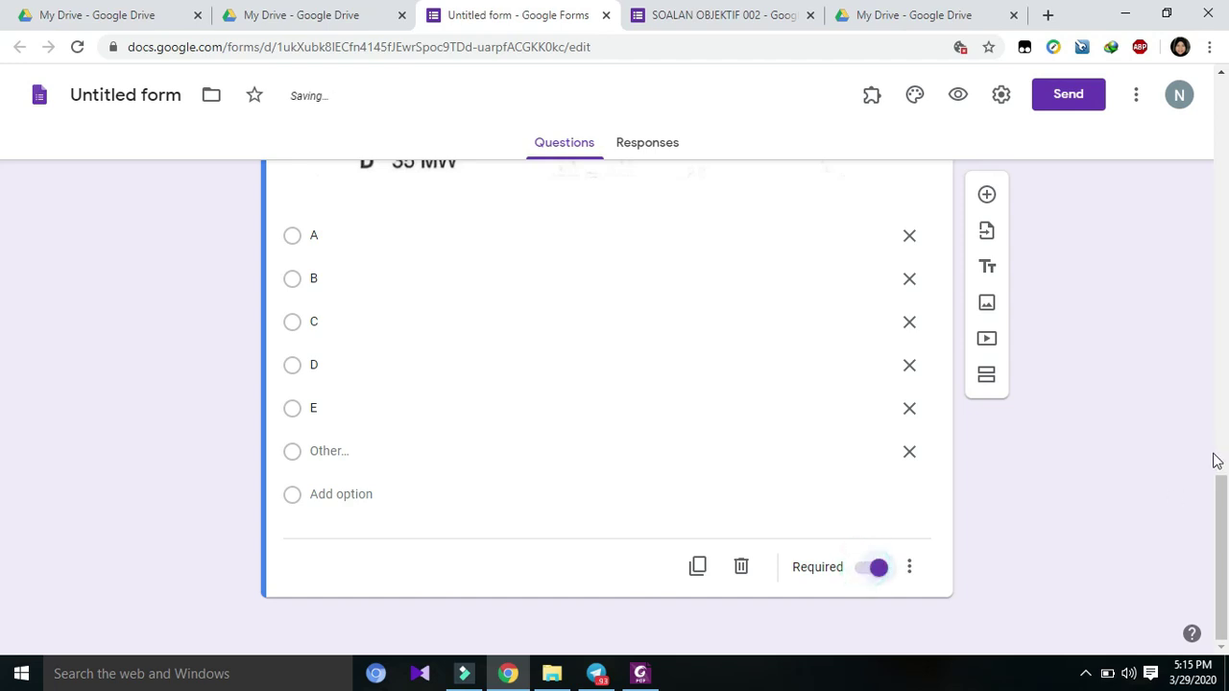
left_click_drag(1220, 509, 1227, 188)
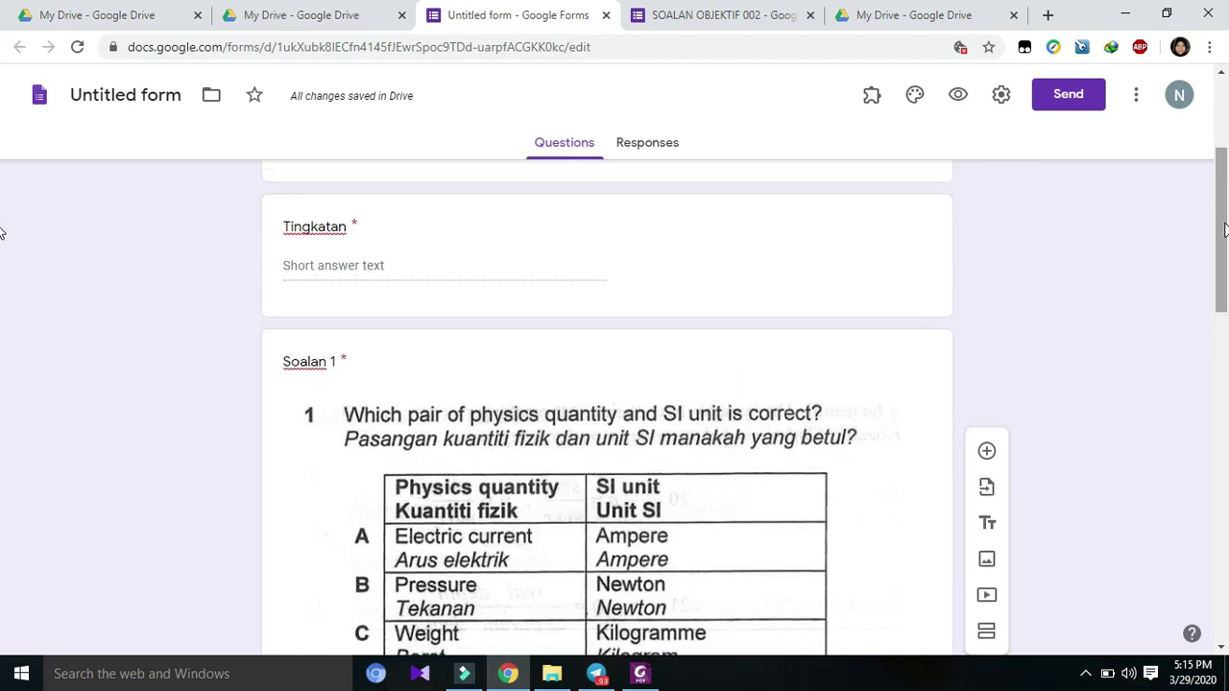
left_click_drag(1227, 230, 1227, 471)
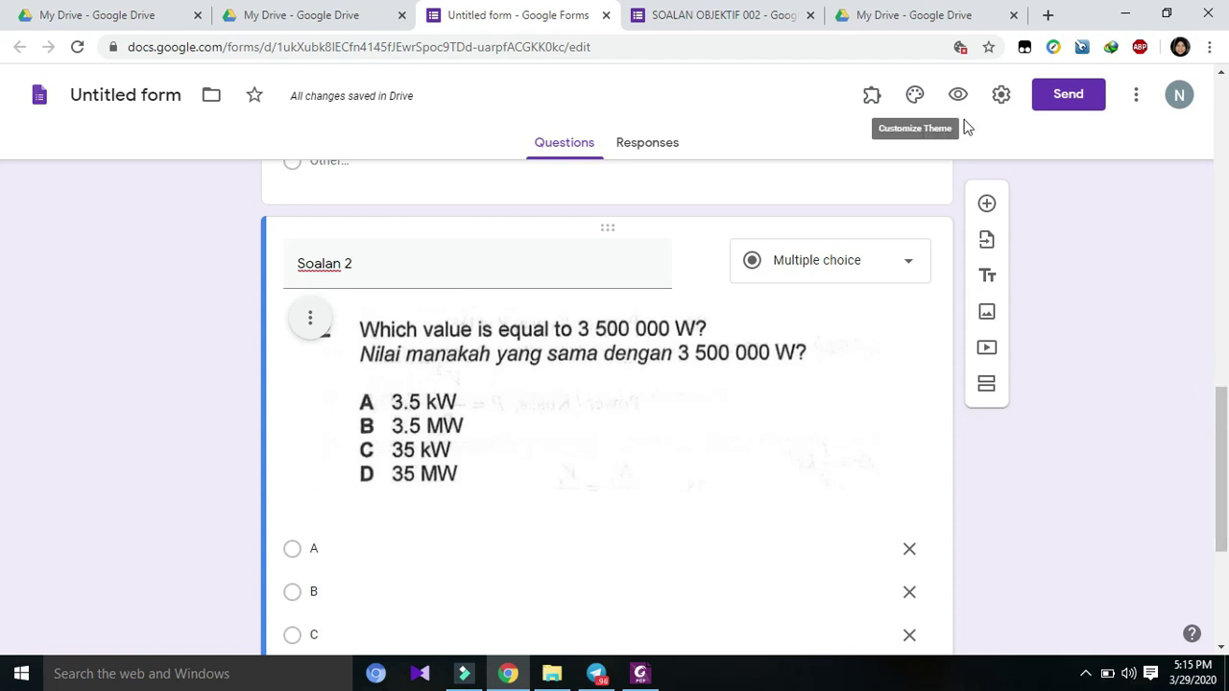
In the form settings, turn off the restriction to users in Ministry Of Education Malaysia and review the other general options.
left_click(1001, 96)
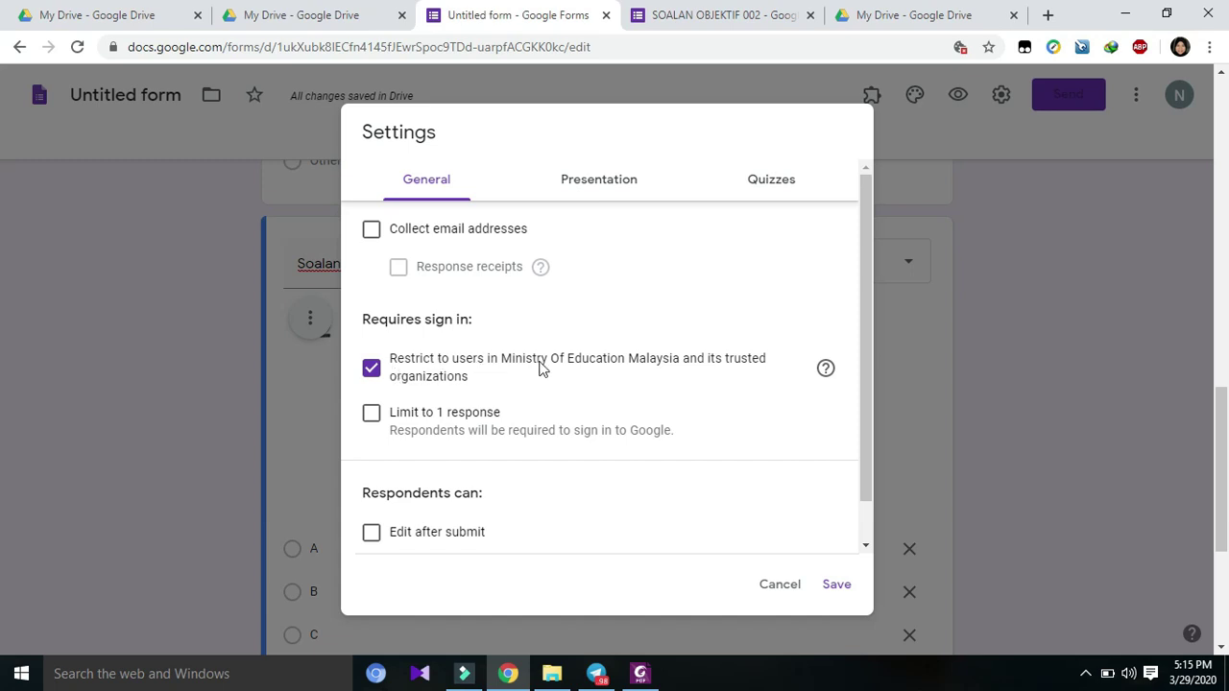
left_click(372, 369)
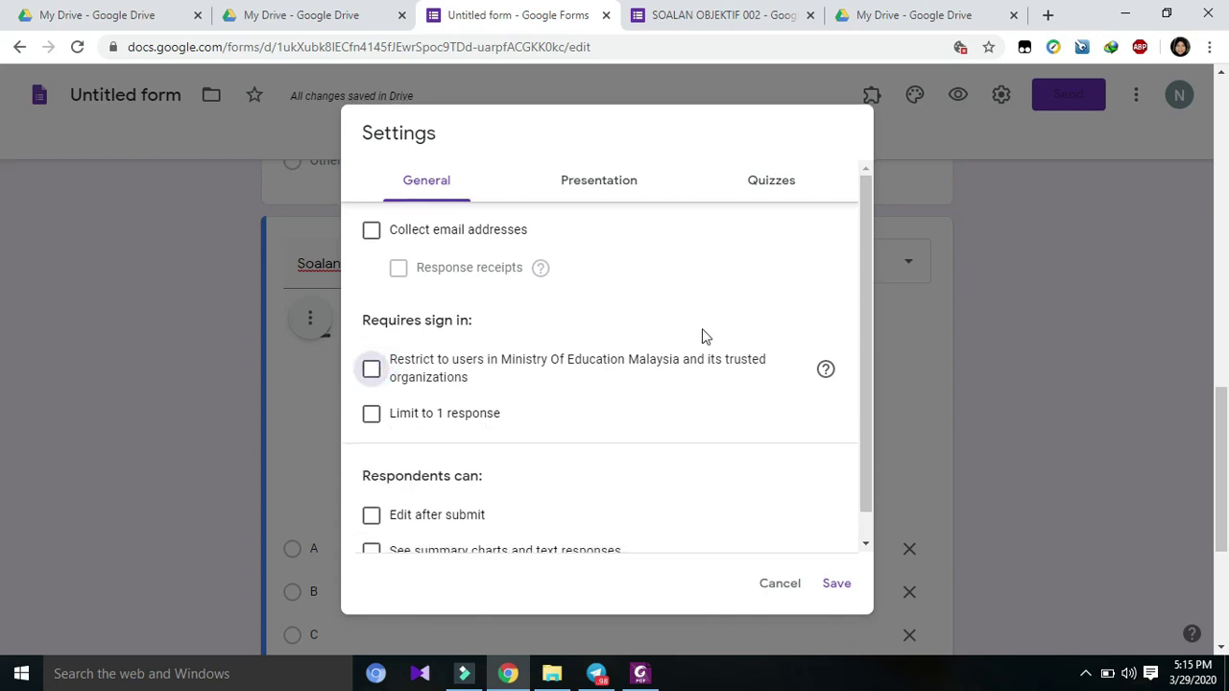
scroll(864, 378, "down", 1)
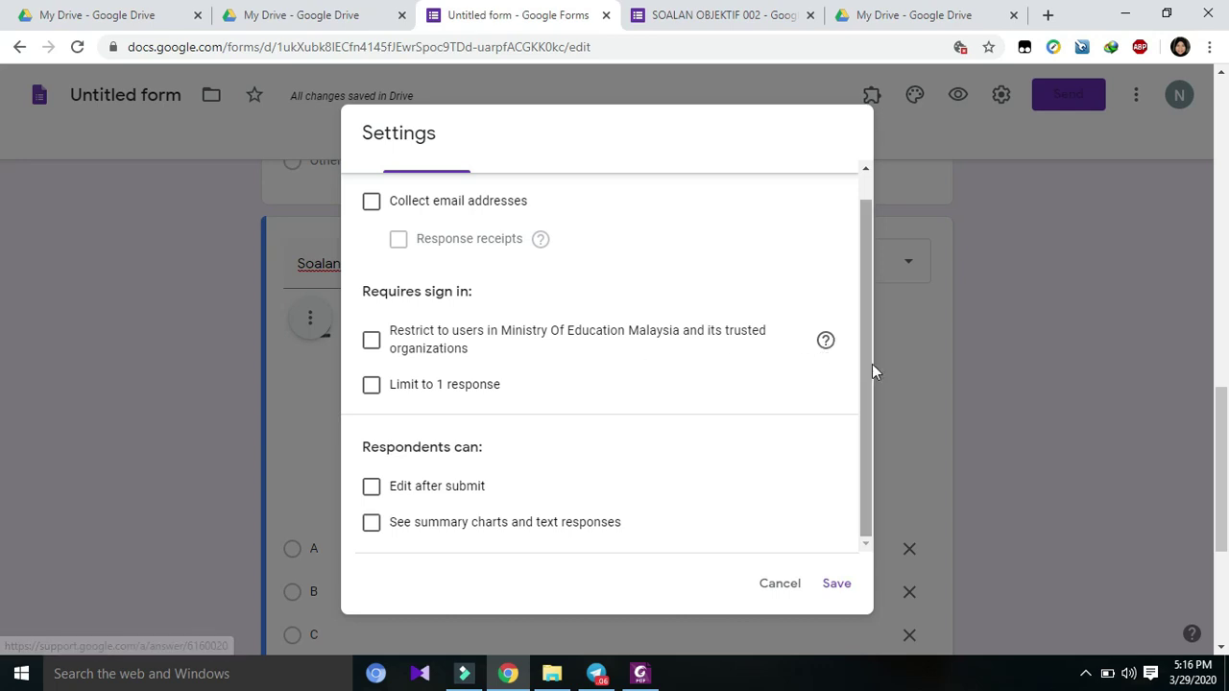
left_click_drag(873, 370, 841, 266)
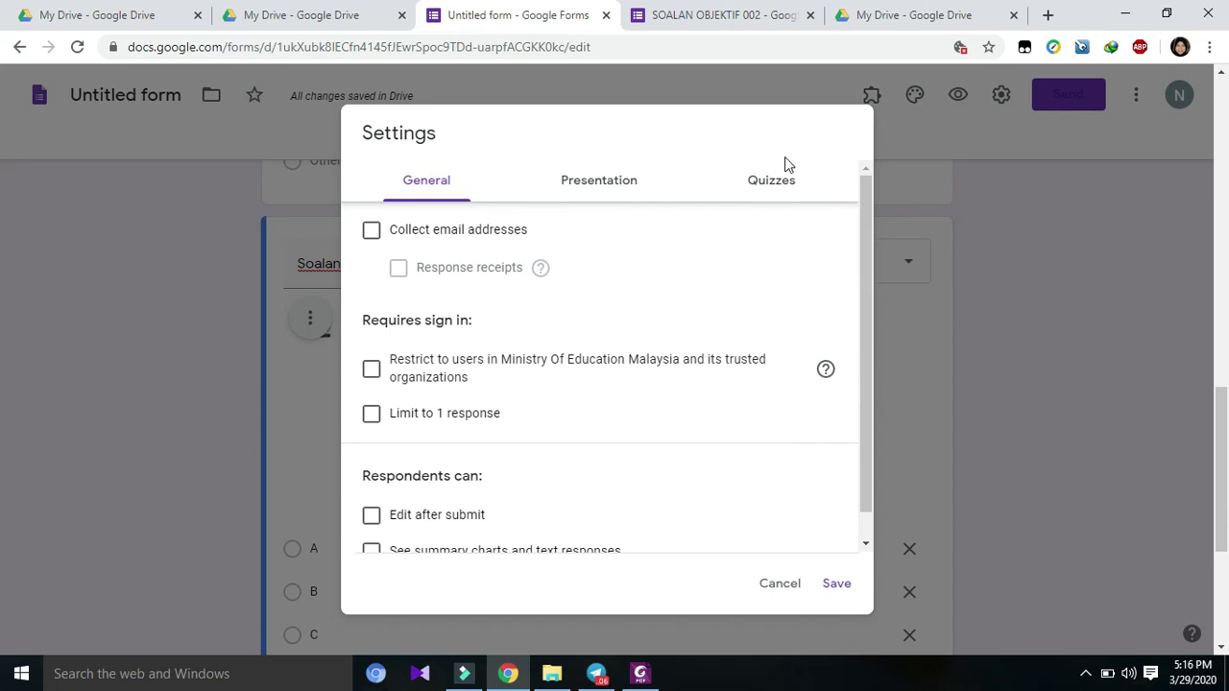
Make the form a quiz with grades released immediately after each submission, and save the settings.
left_click(775, 181)
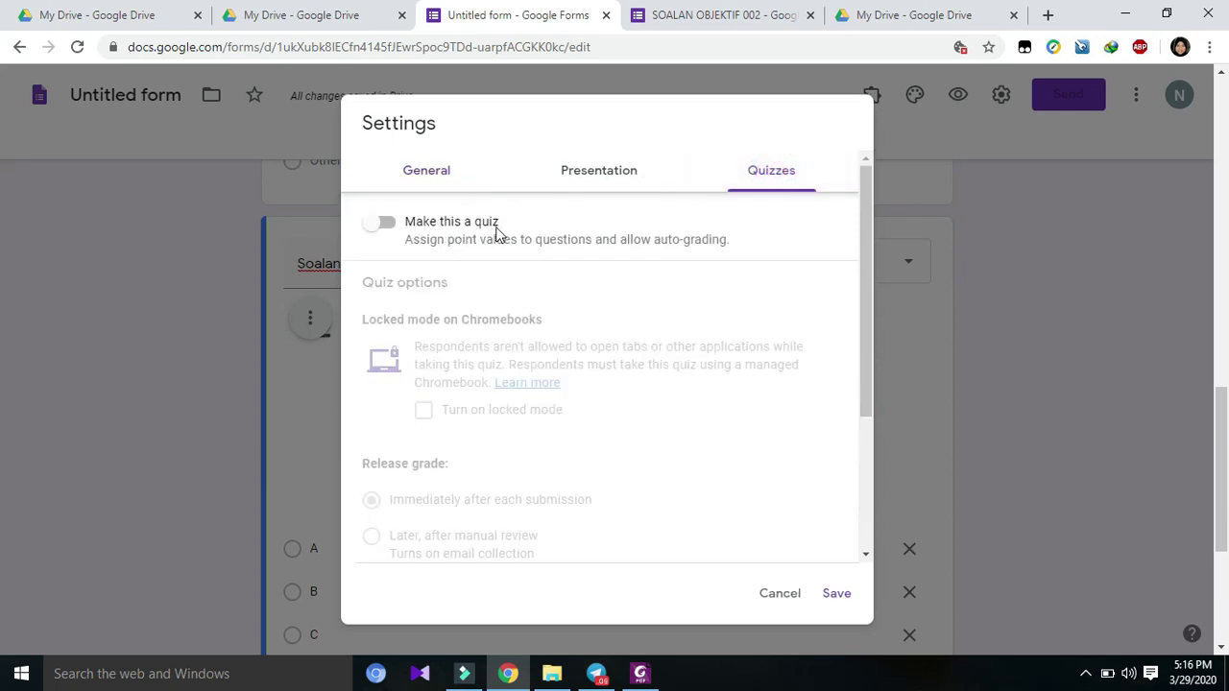
left_click(381, 224)
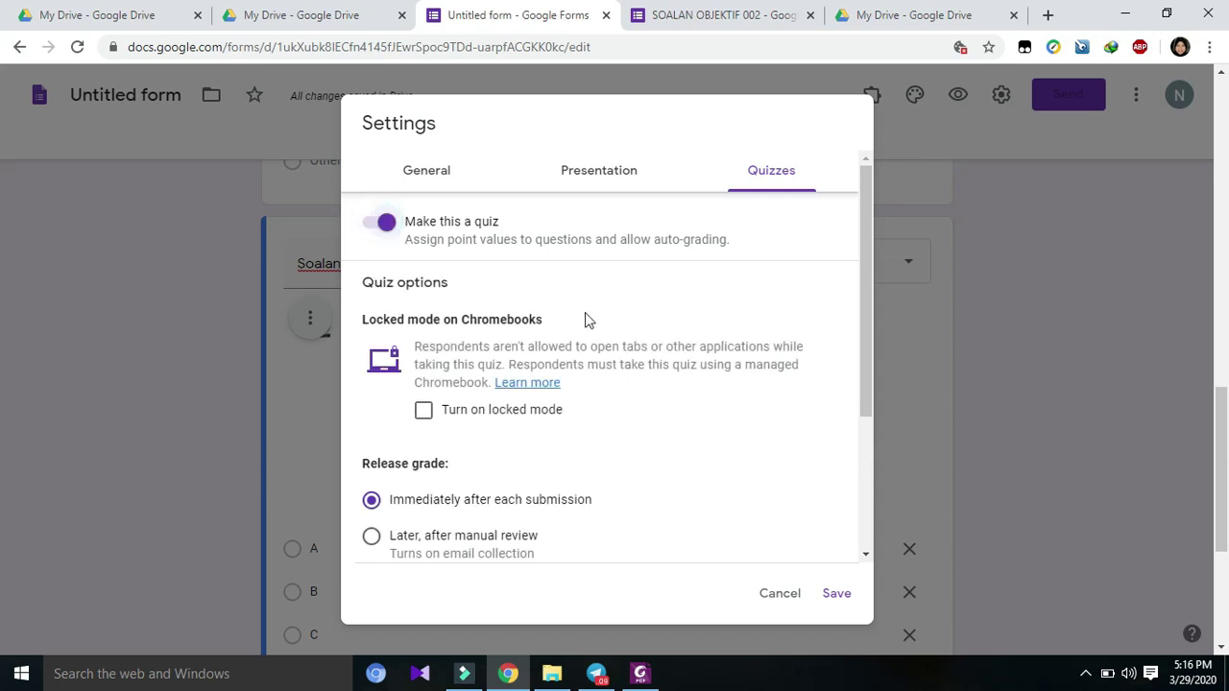
left_click_drag(863, 341, 886, 477)
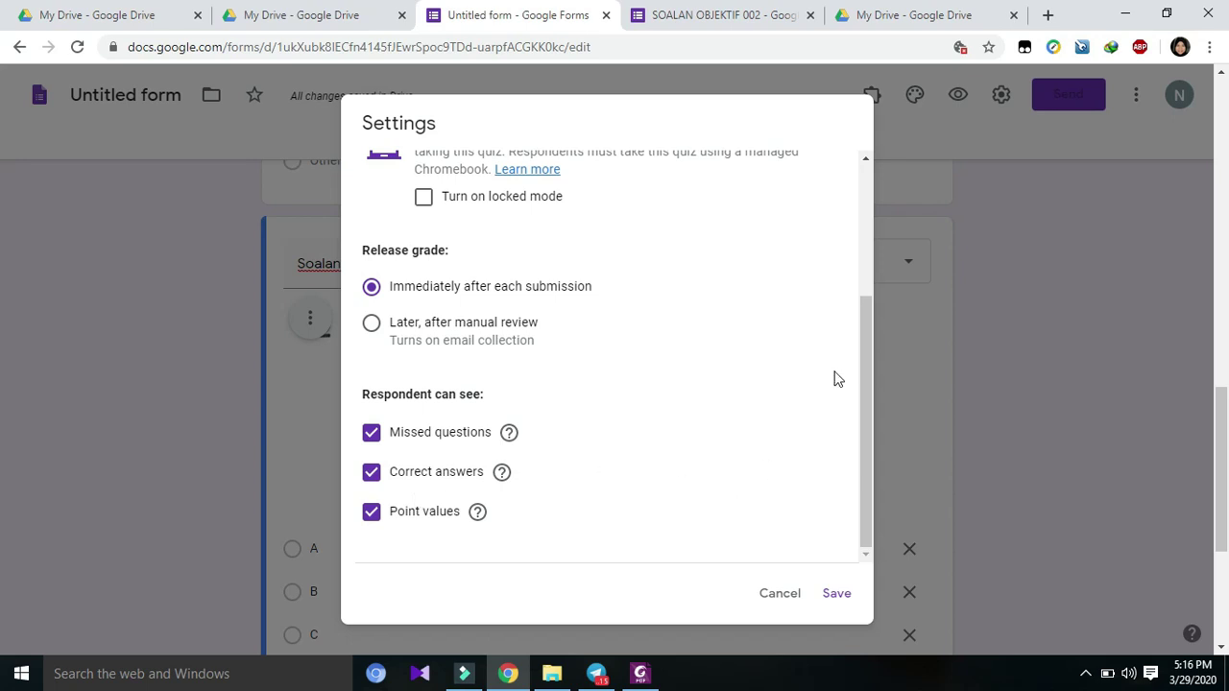
left_click(847, 603)
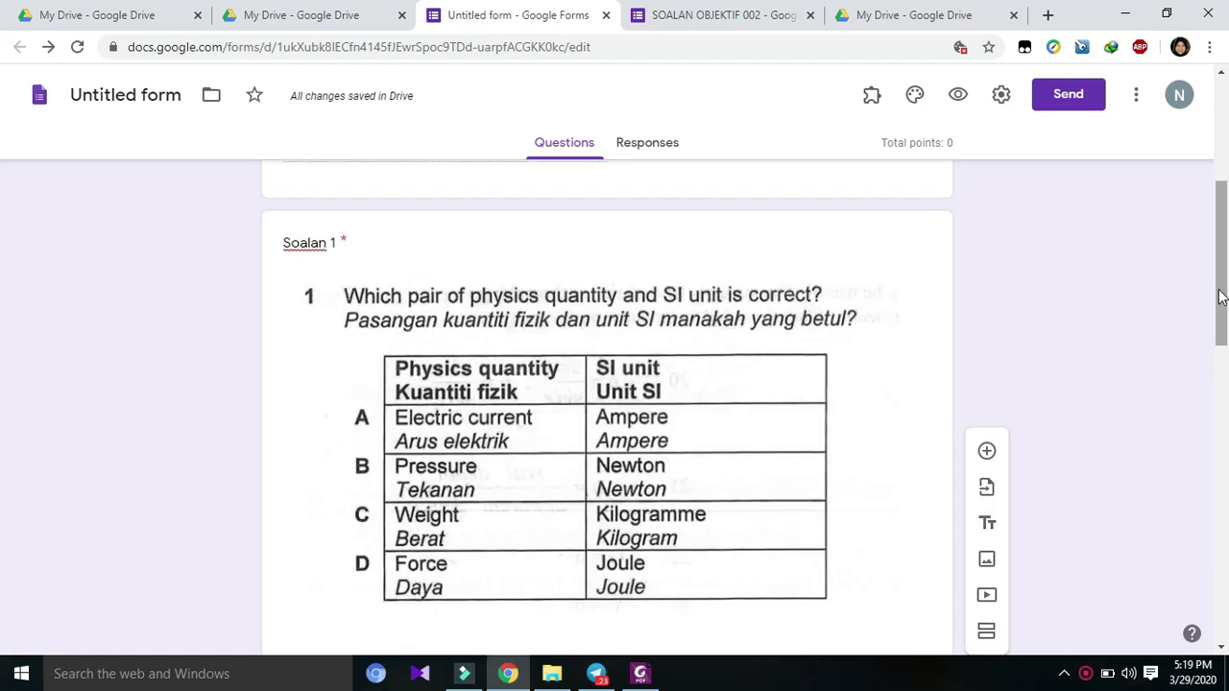
Set Soalan 2's answer key to option B with a value of 1 point.
left_click_drag(1221, 296, 1223, 619)
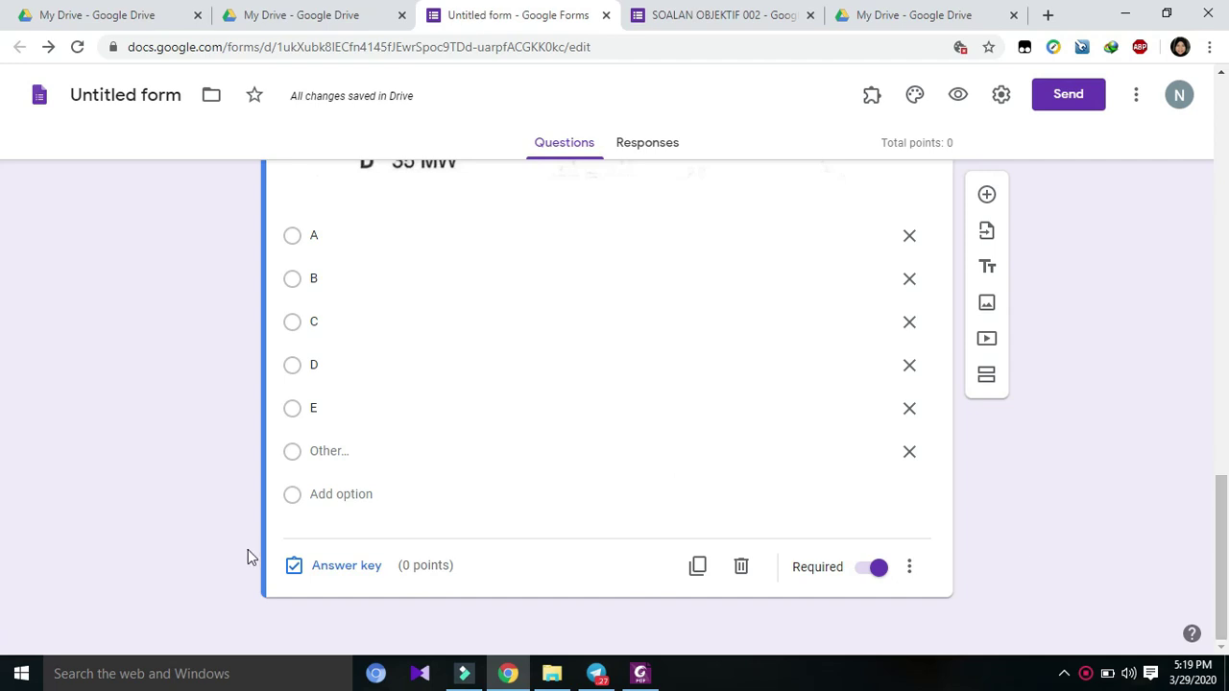
left_click(327, 568)
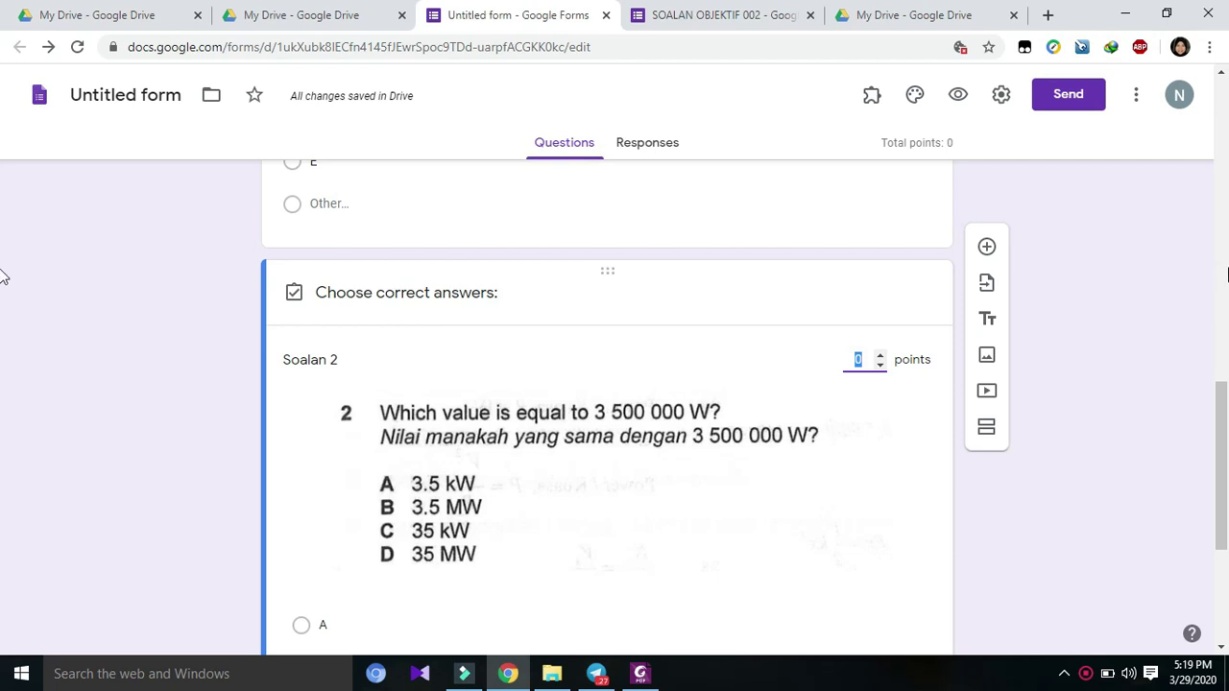
mouse_move(1225, 403)
left_mouse_down()
mouse_move(1225, 502)
mouse_move(1226, 414)
left_mouse_up()
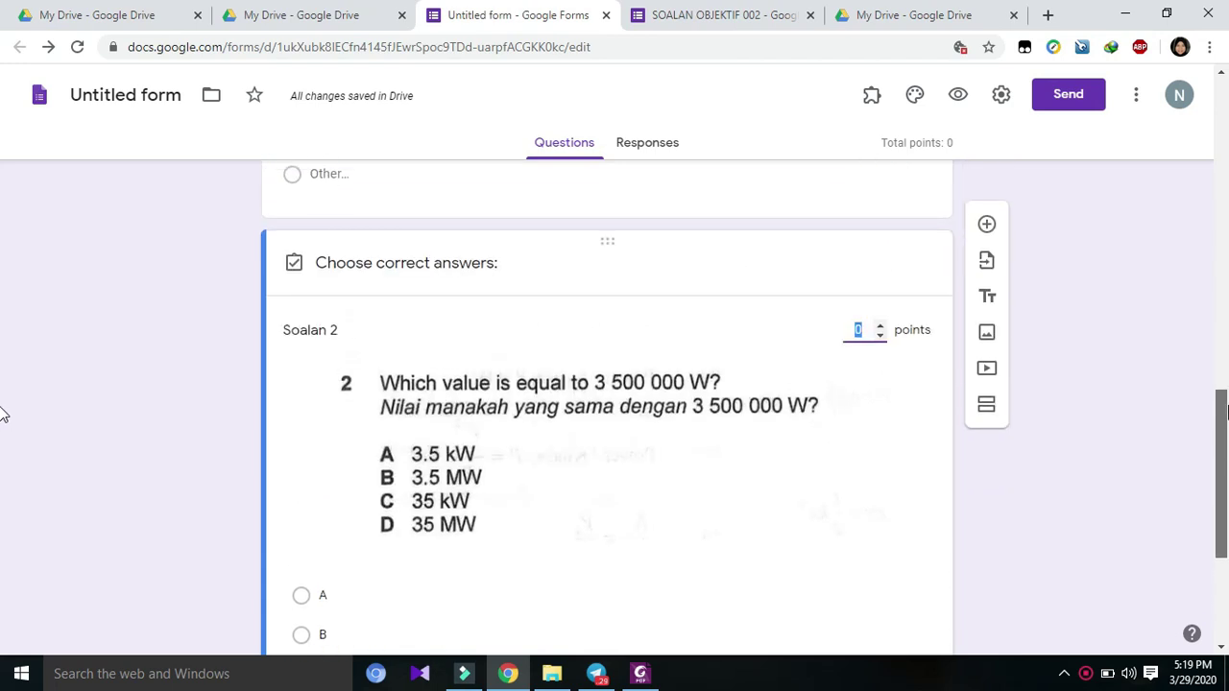
left_click(879, 330)
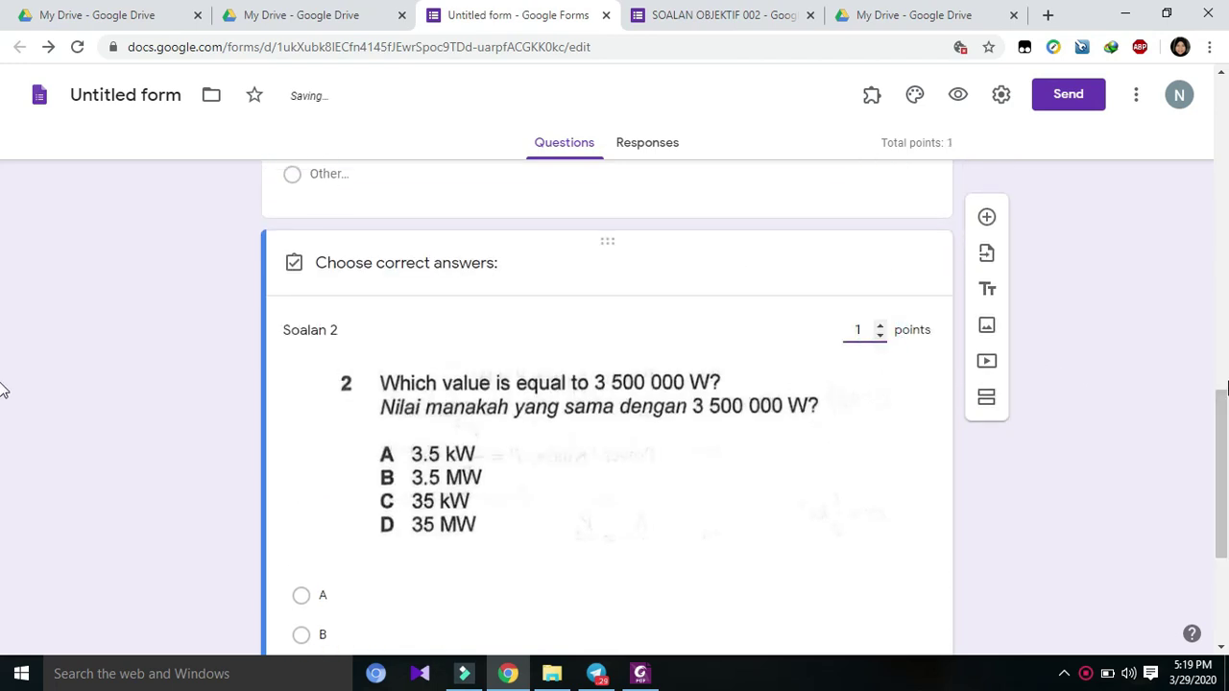
scroll(1210, 442, "down", 3)
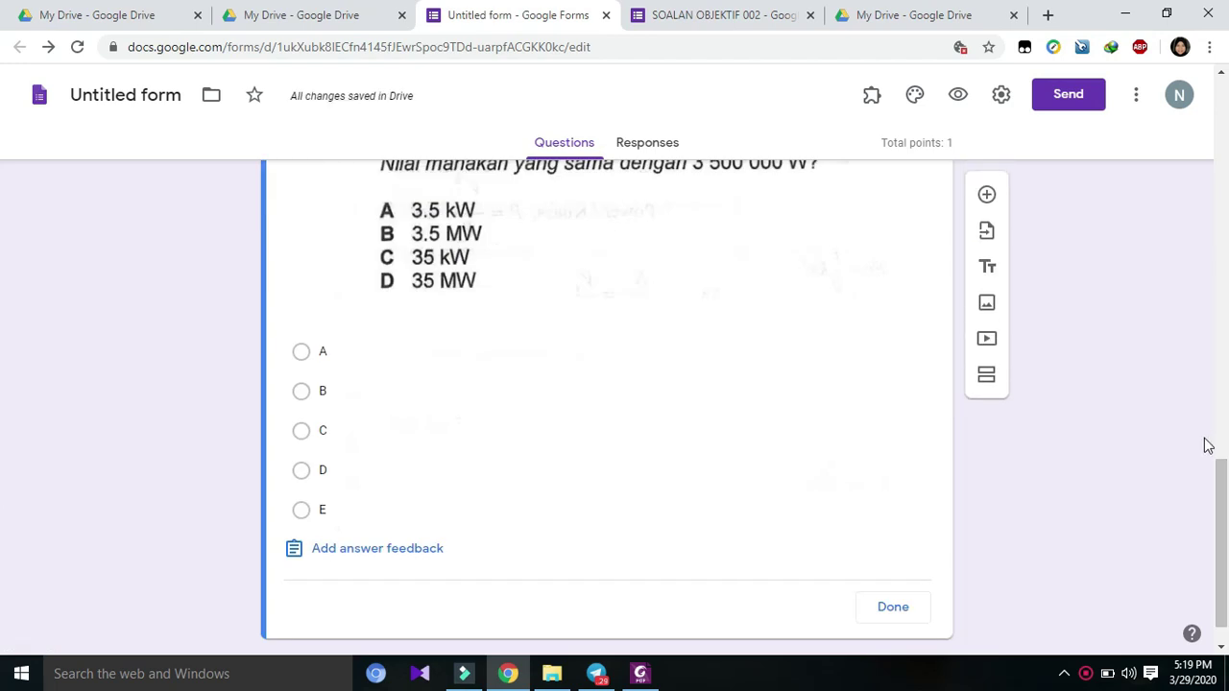
mouse_move(1222, 506)
left_mouse_down()
mouse_move(1223, 522)
mouse_move(1224, 501)
mouse_move(1226, 512)
left_mouse_up()
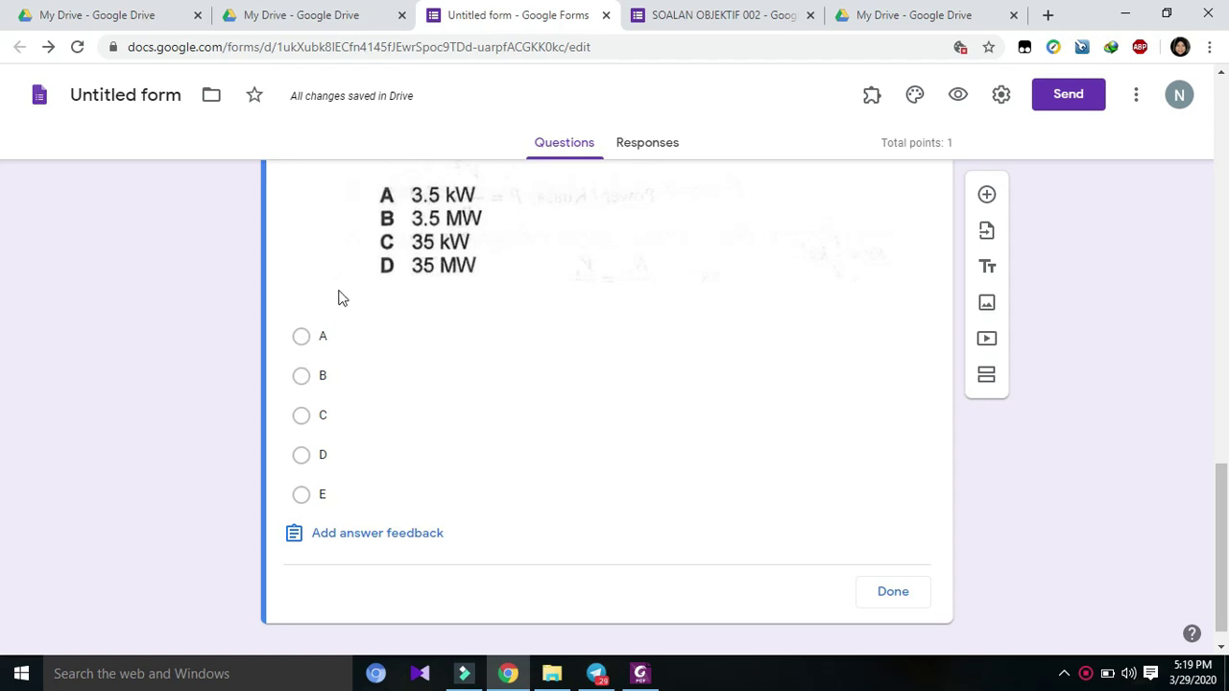
left_click(302, 382)
left_click(893, 593)
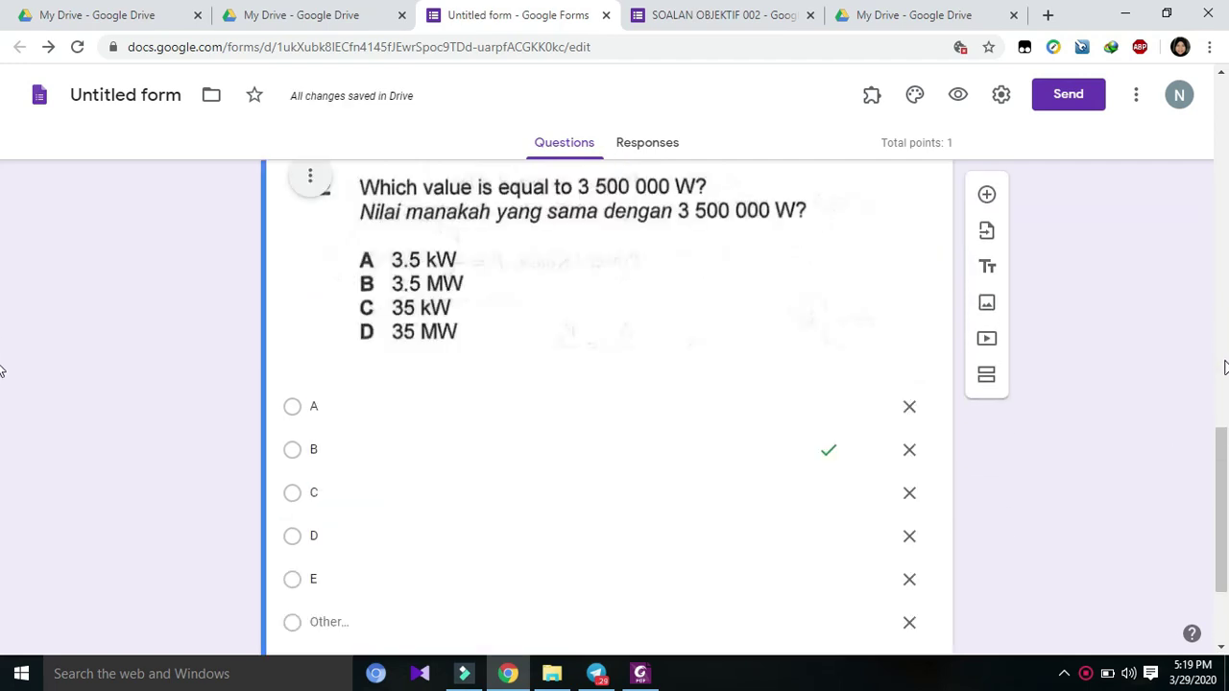
Set Soalan 1's answer key to option A with a value of 1 point.
left_click_drag(1219, 448, 1217, 258)
left_click(892, 319)
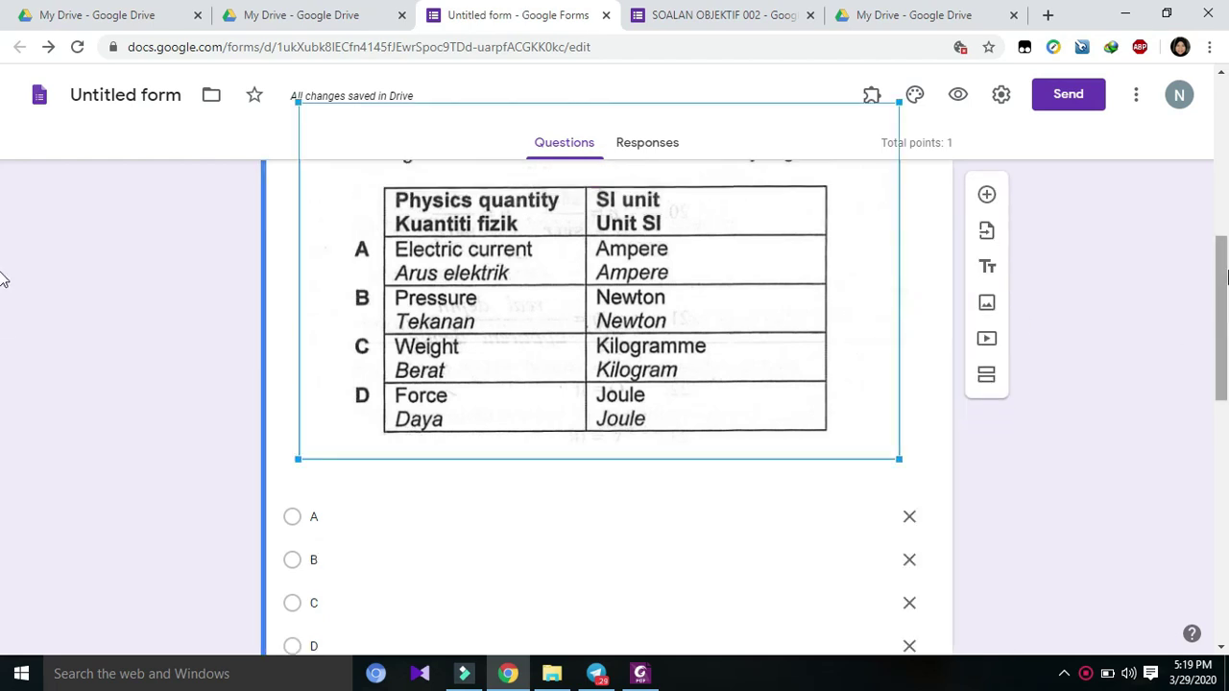
left_click_drag(1221, 312, 1219, 449)
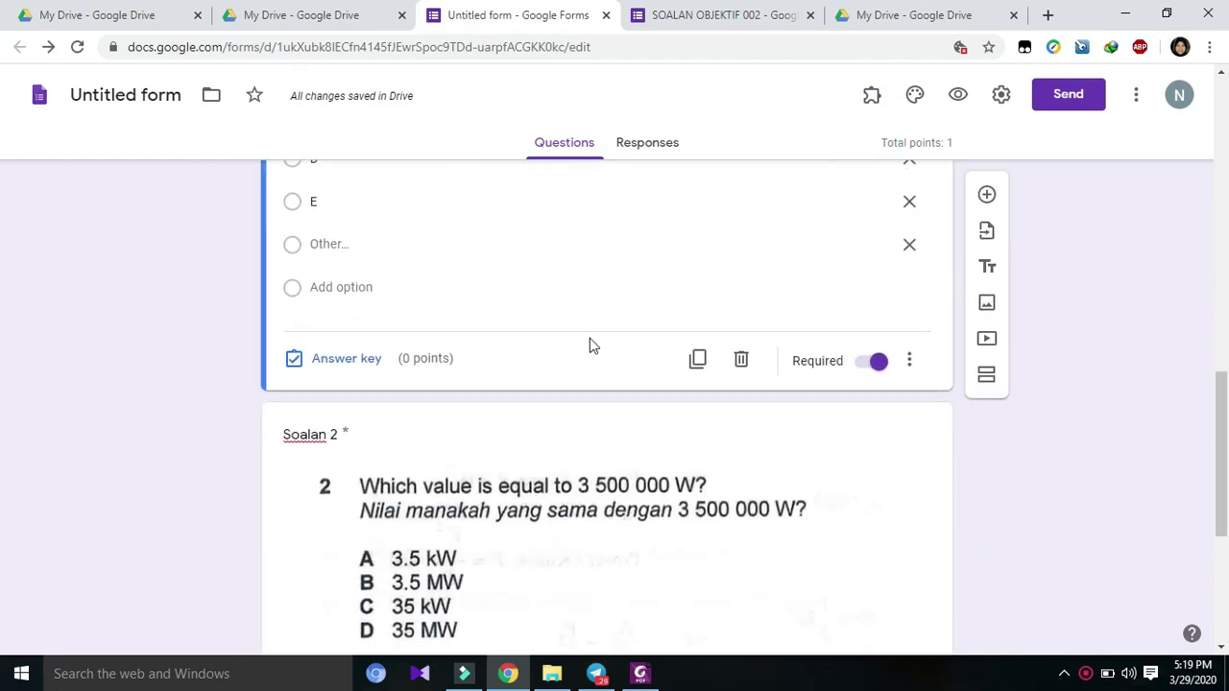
left_click(346, 358)
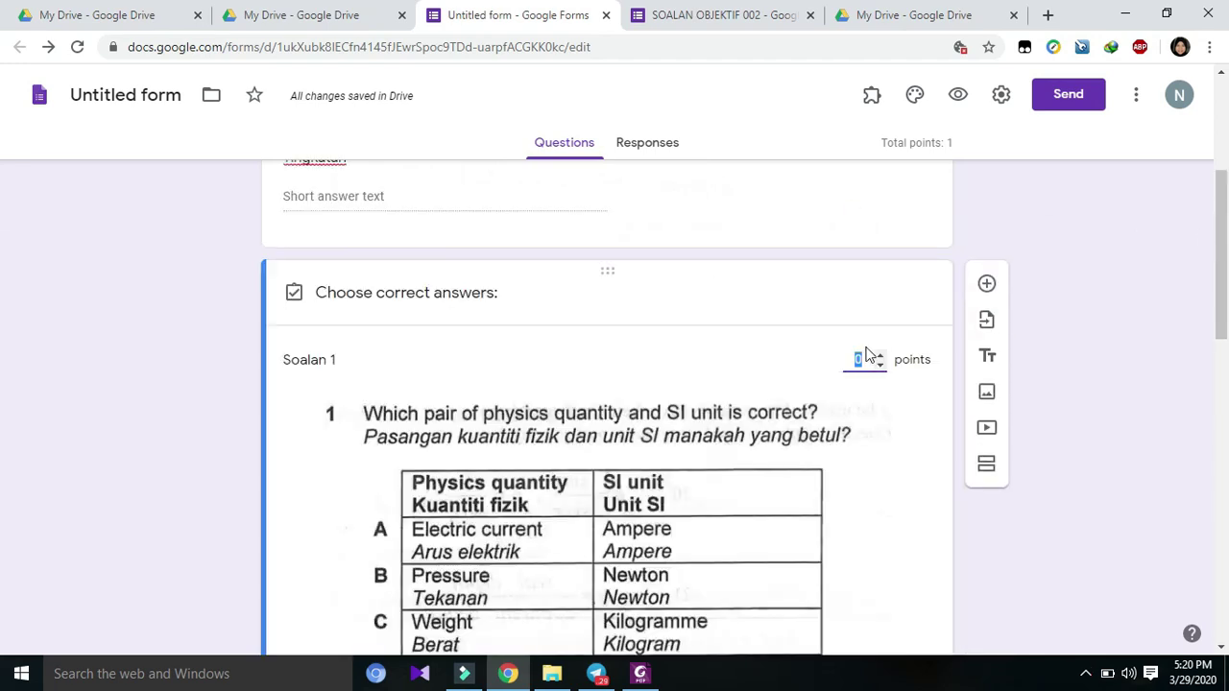
left_click(881, 359)
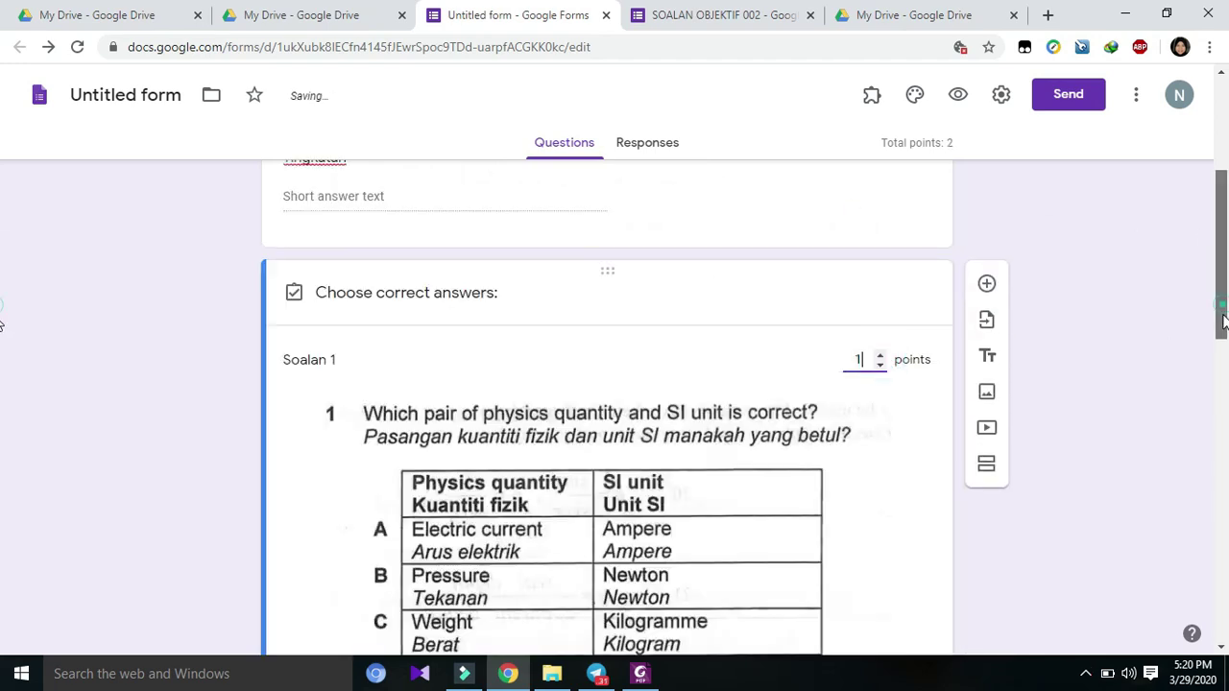
left_click_drag(1224, 317, 1226, 418)
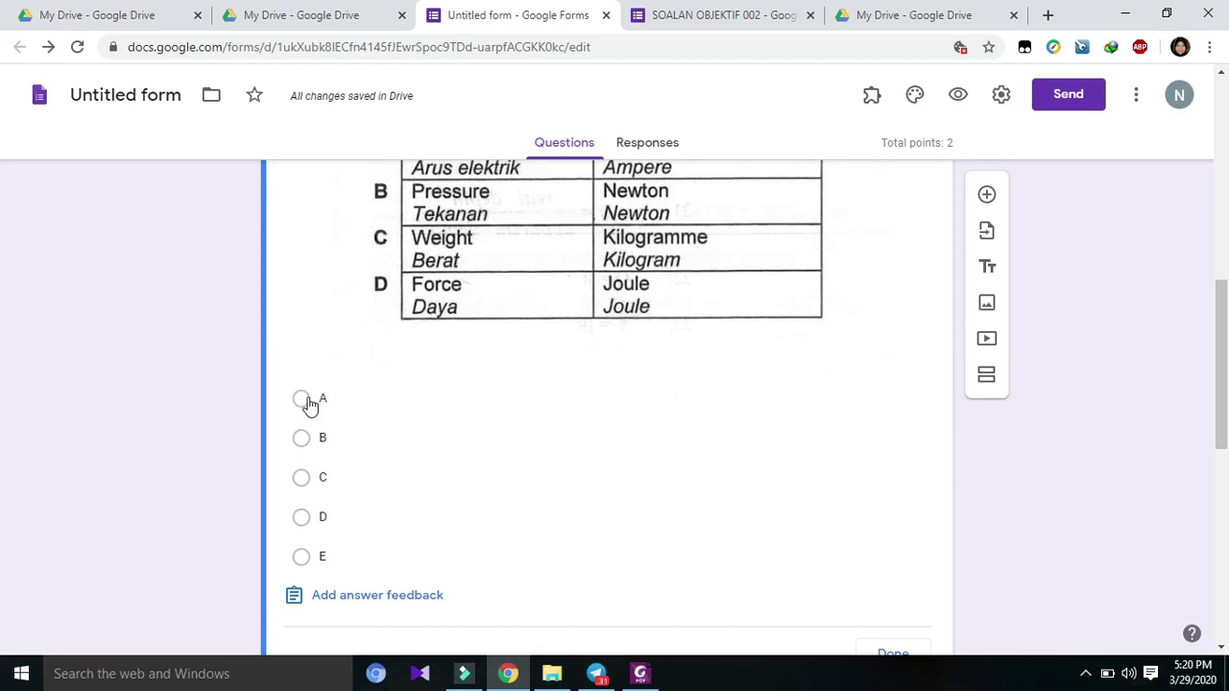
left_click(303, 401)
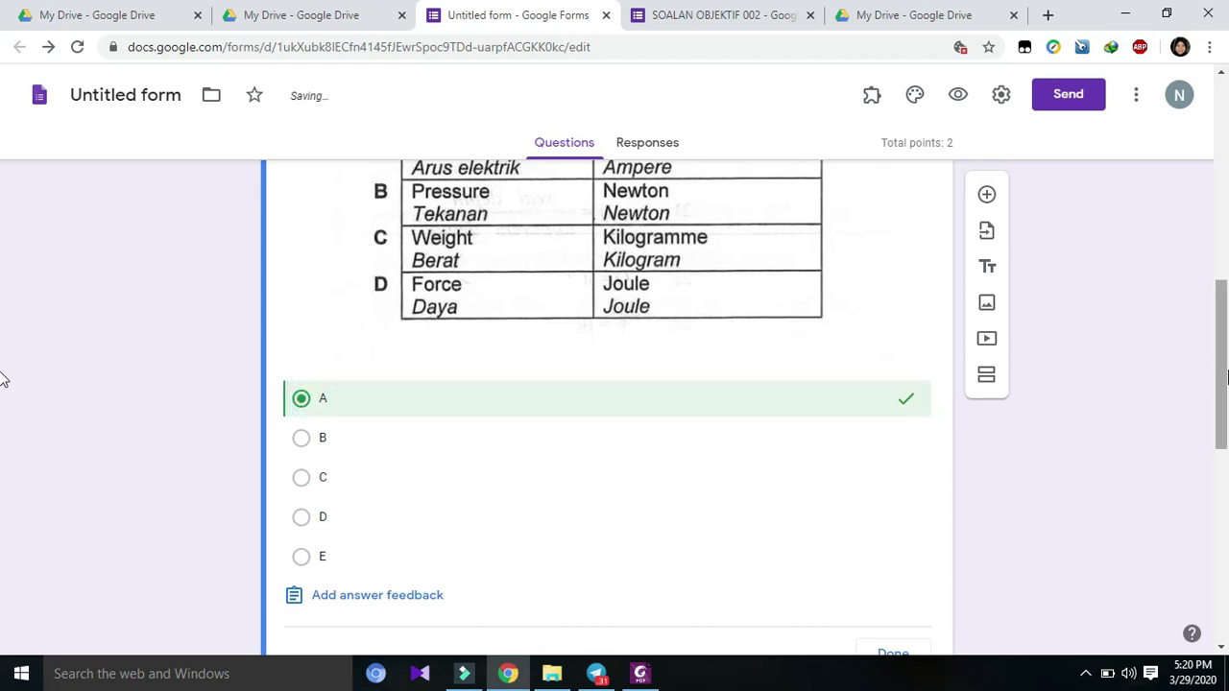
scroll(1226, 377, "down", 1)
scroll(890, 576, "down", 1)
left_click(890, 579)
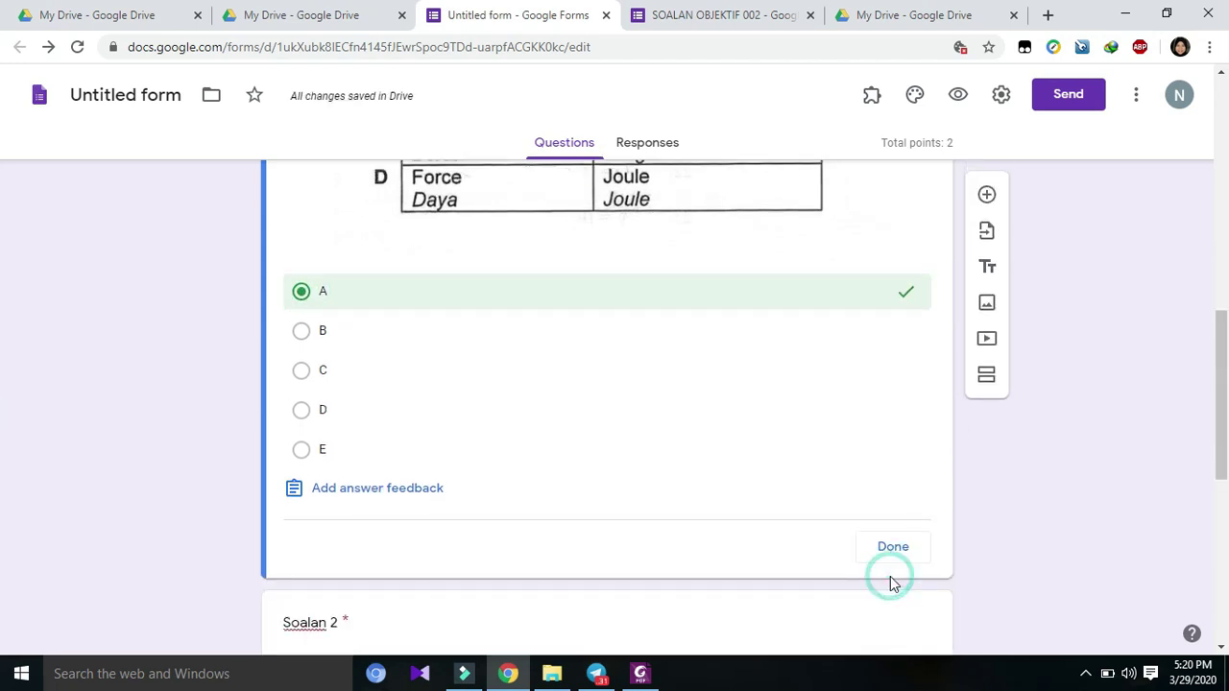
left_click(895, 549)
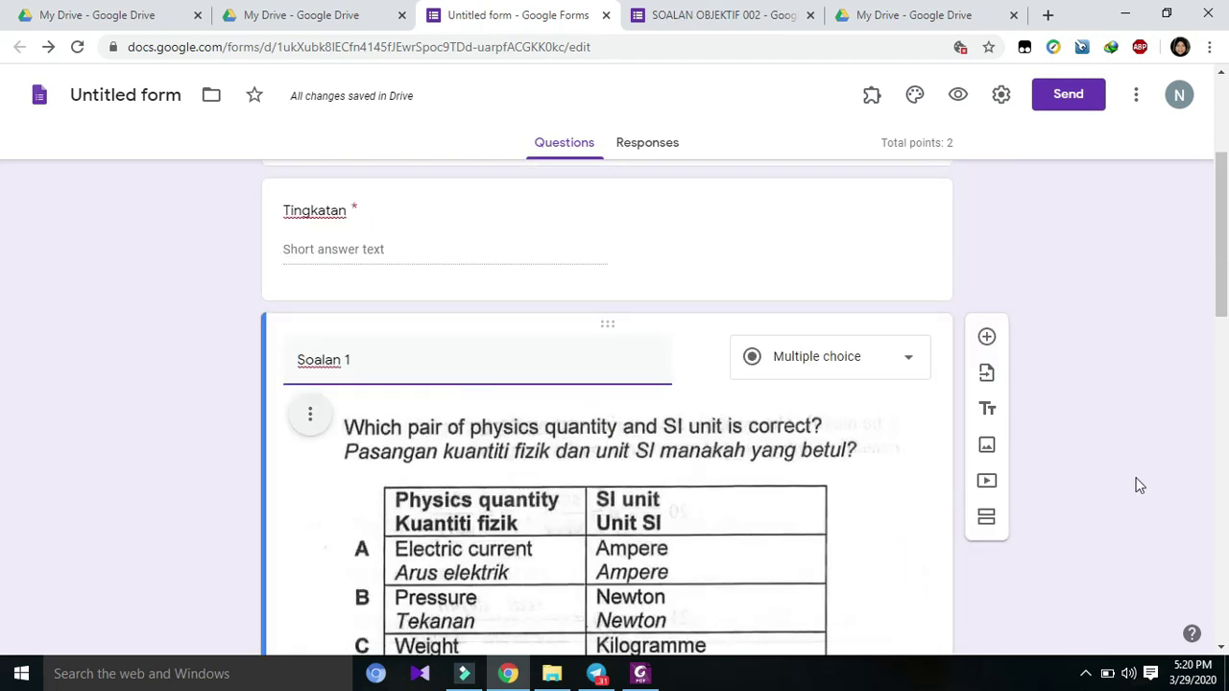
Look over the quiz questions and open the form's responses view.
left_click_drag(1214, 297, 5, 548)
scroll(6, 548, "down", 6)
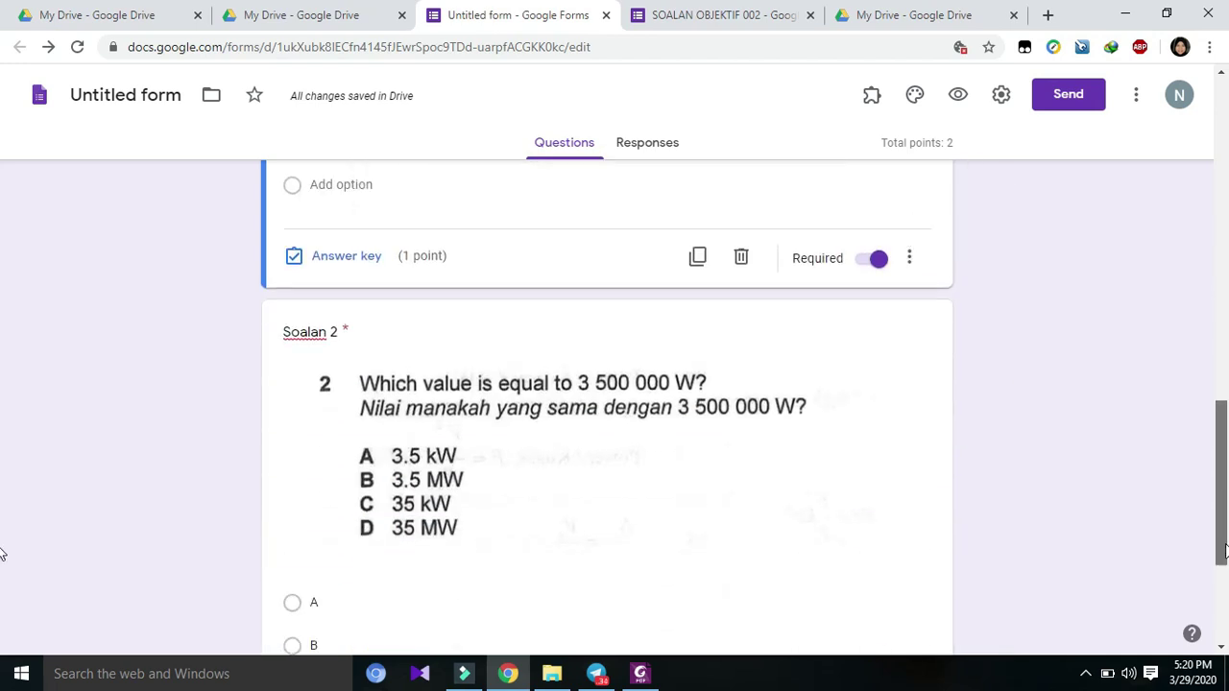
left_click_drag(1222, 596, 1221, 196)
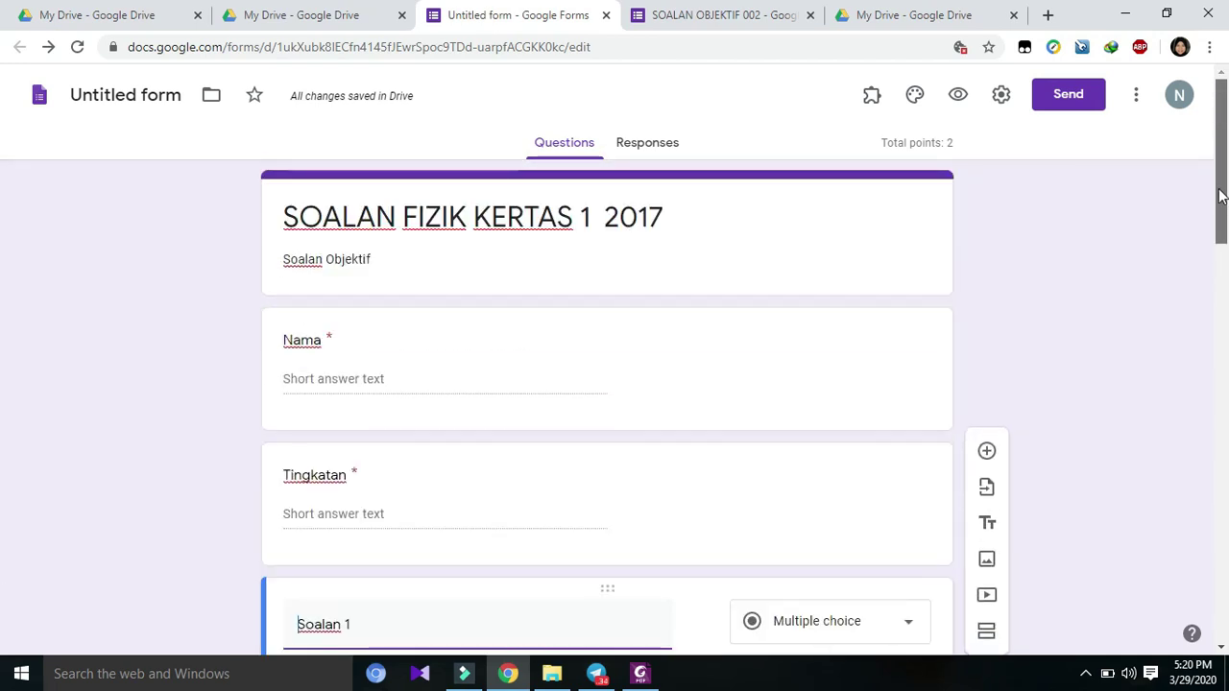
left_click(681, 153)
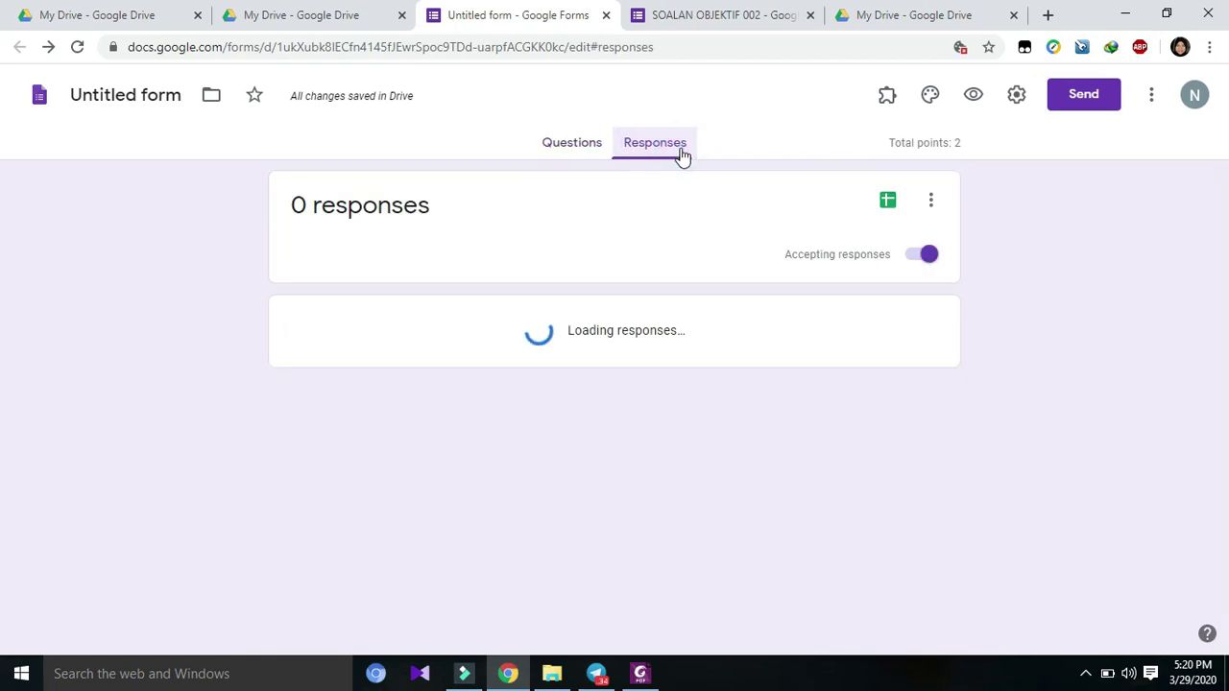
left_click(886, 203)
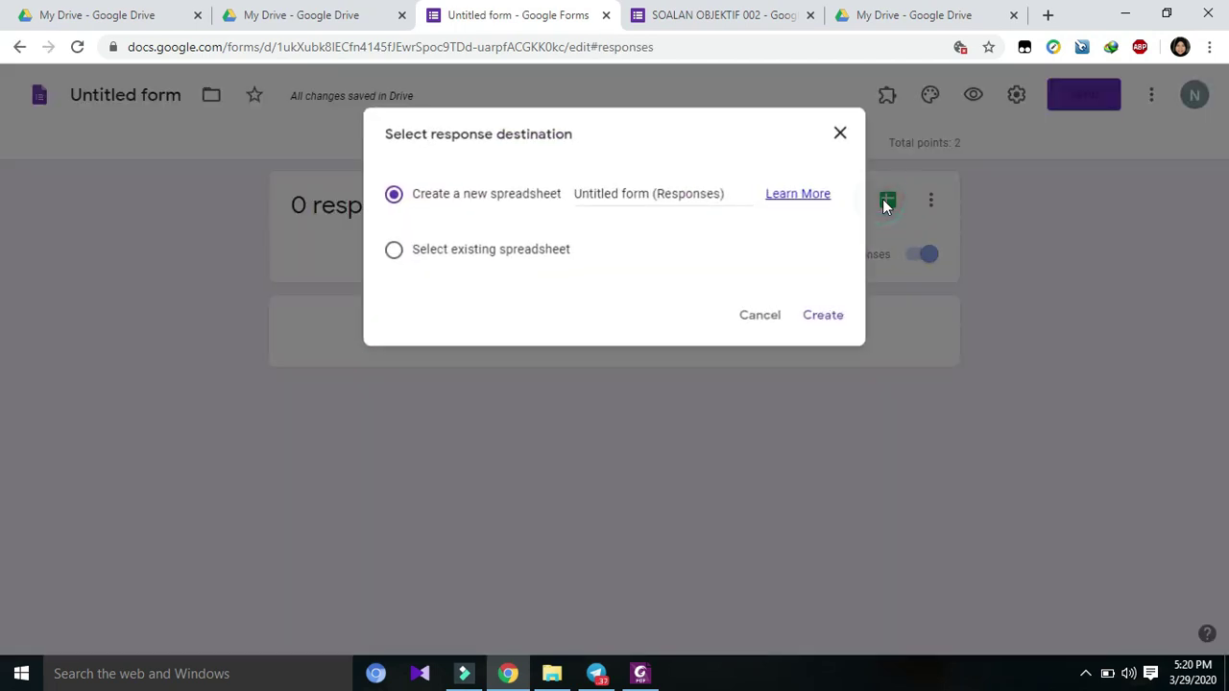
left_click(693, 197)
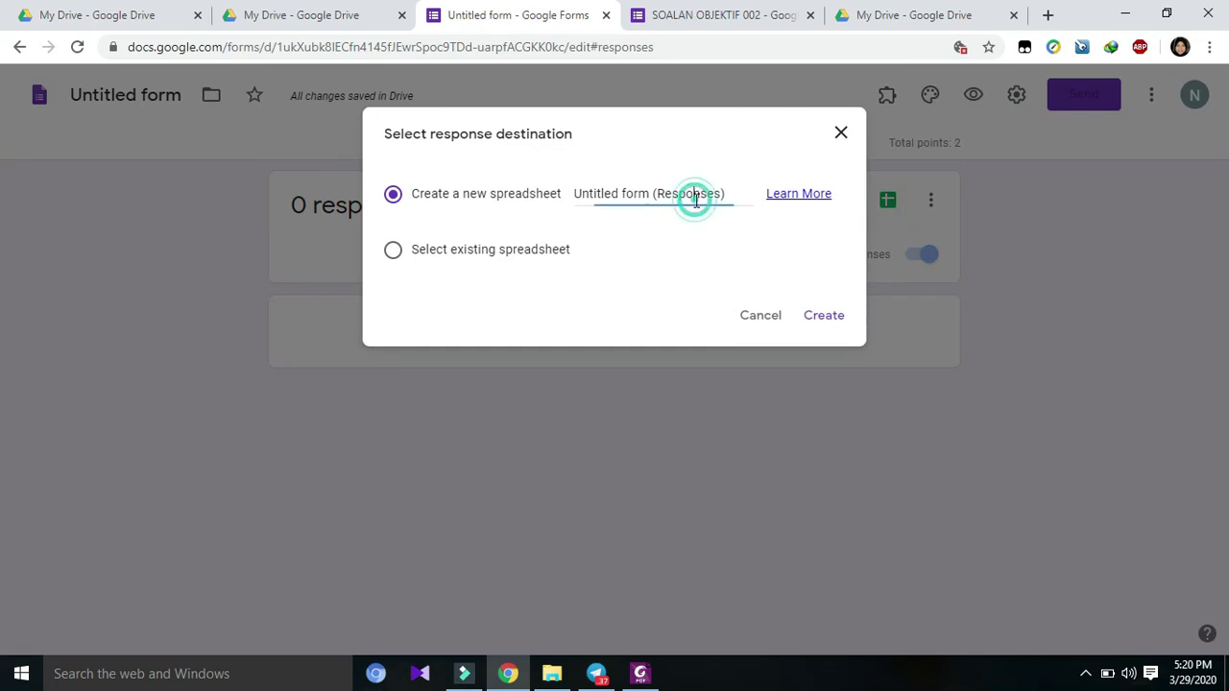
left_click(610, 194)
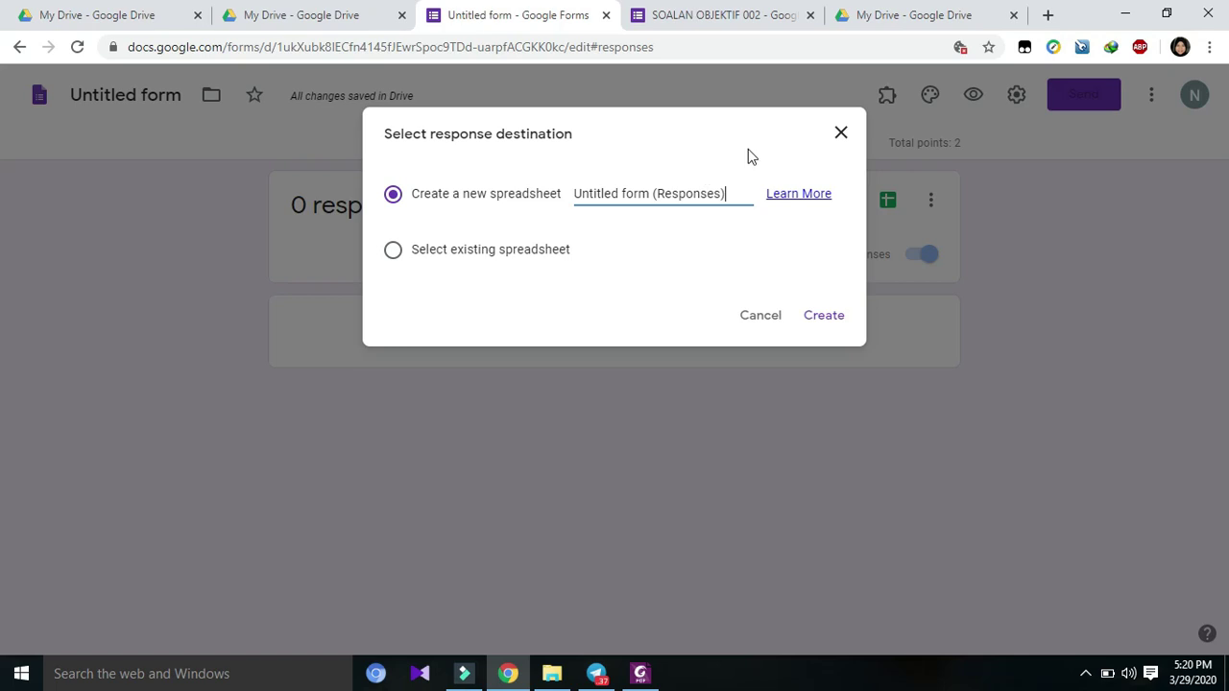
left_click(839, 134)
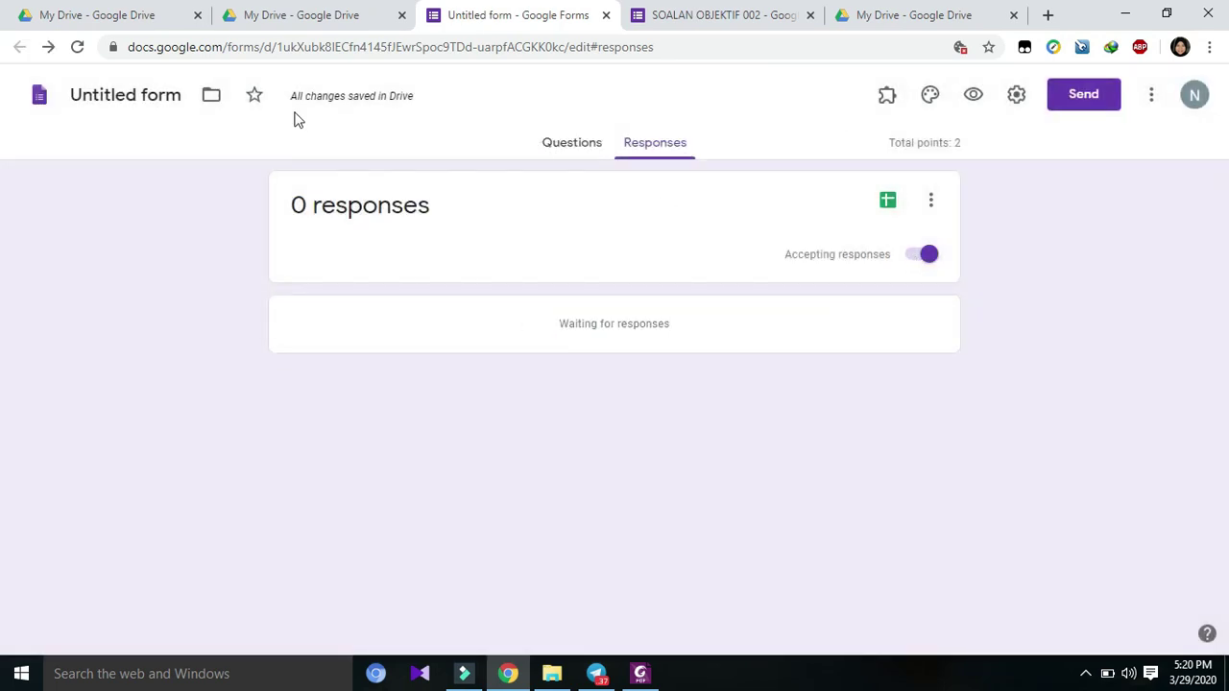
Name the form file SOALAN FIZIK KERTAS 1 2017 and create a new spreadsheet with that name for its responses.
left_click(116, 91)
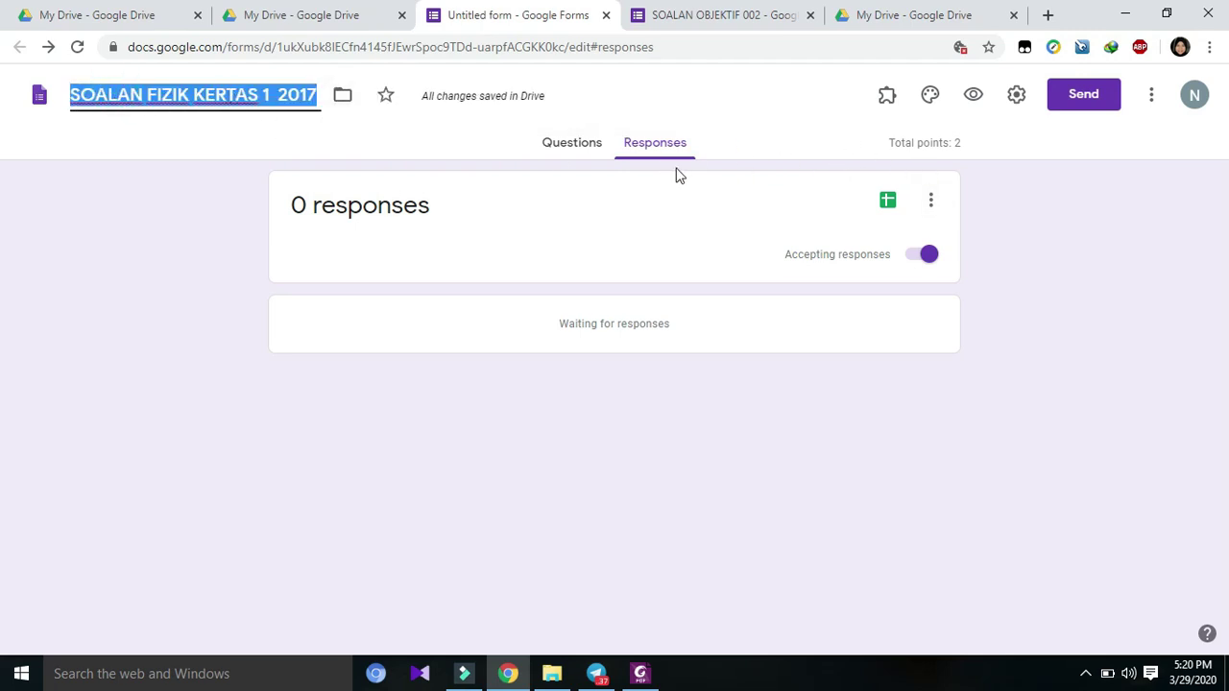
left_click(888, 204)
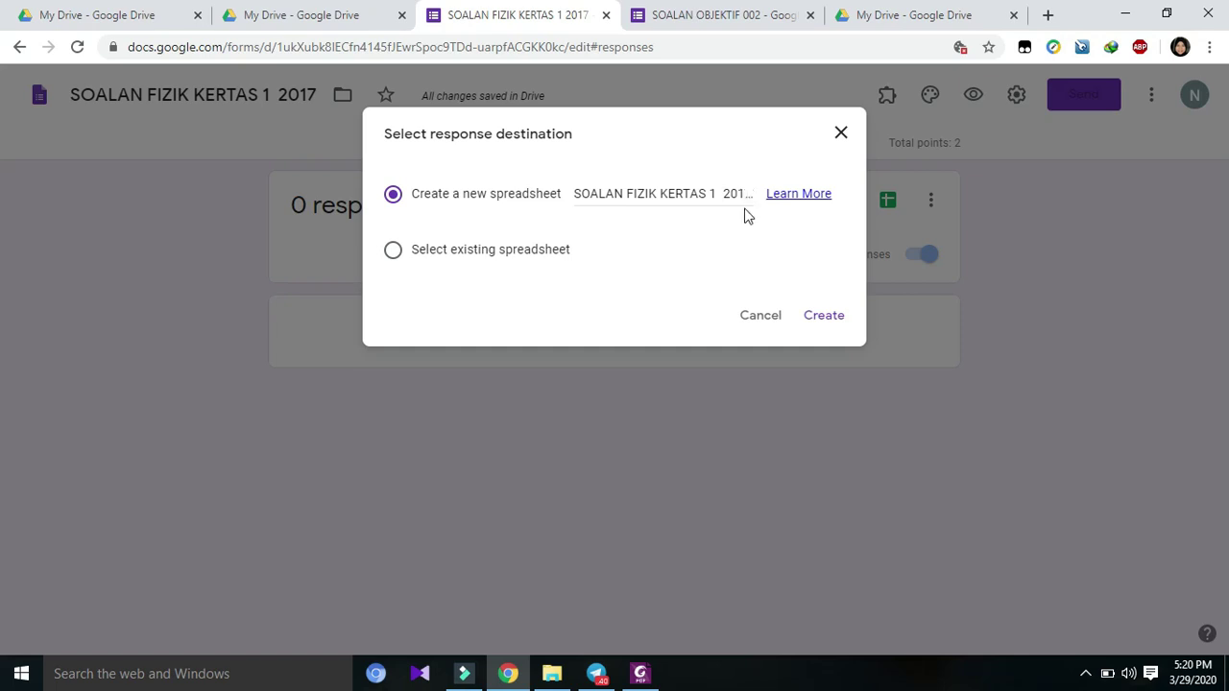
left_click(818, 321)
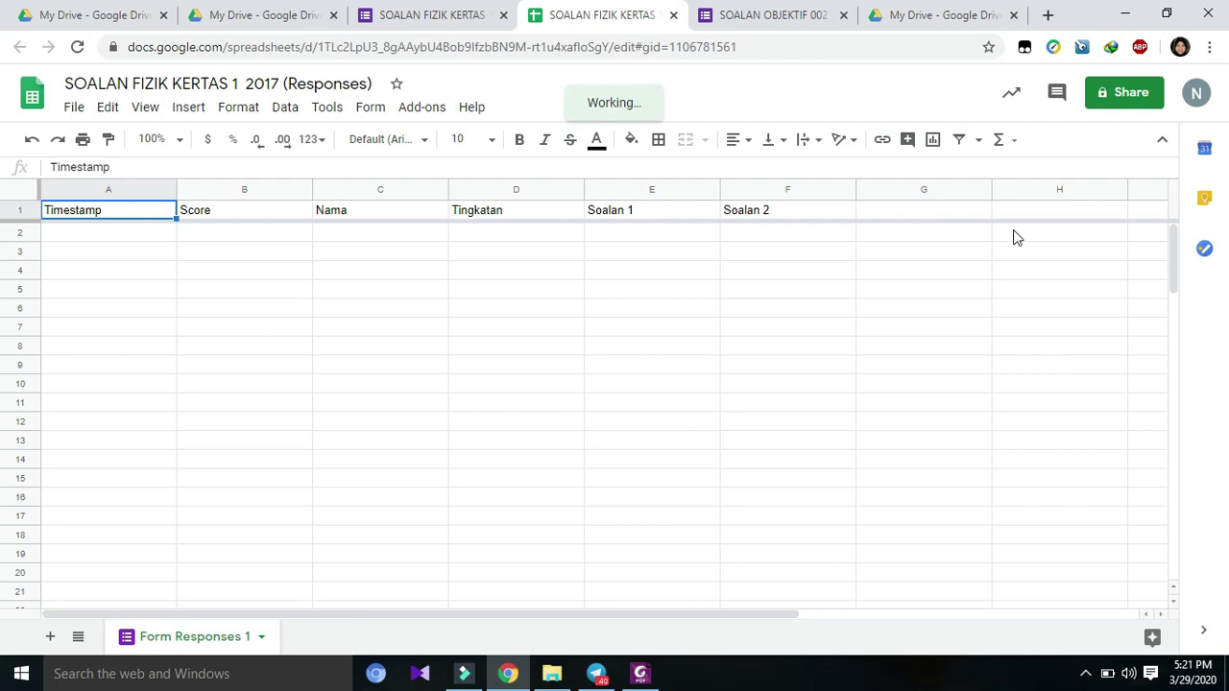
Return to the form and copy its shareable link as a shortened URL.
left_click(492, 21)
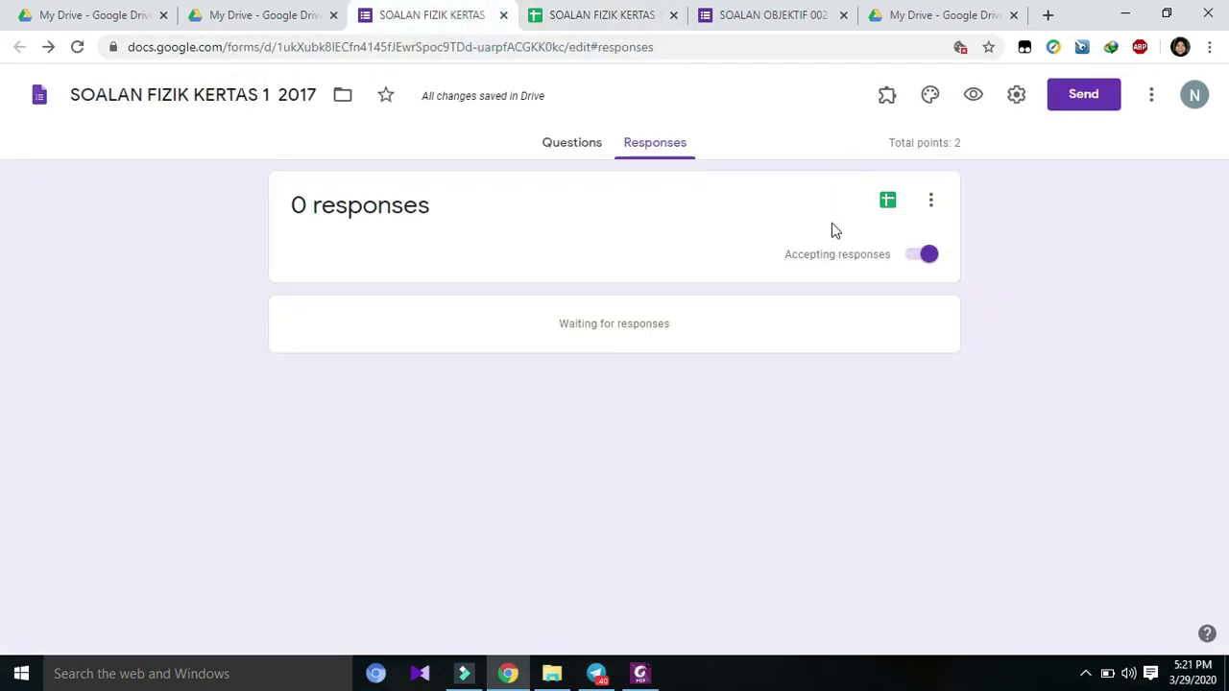
left_click(1085, 96)
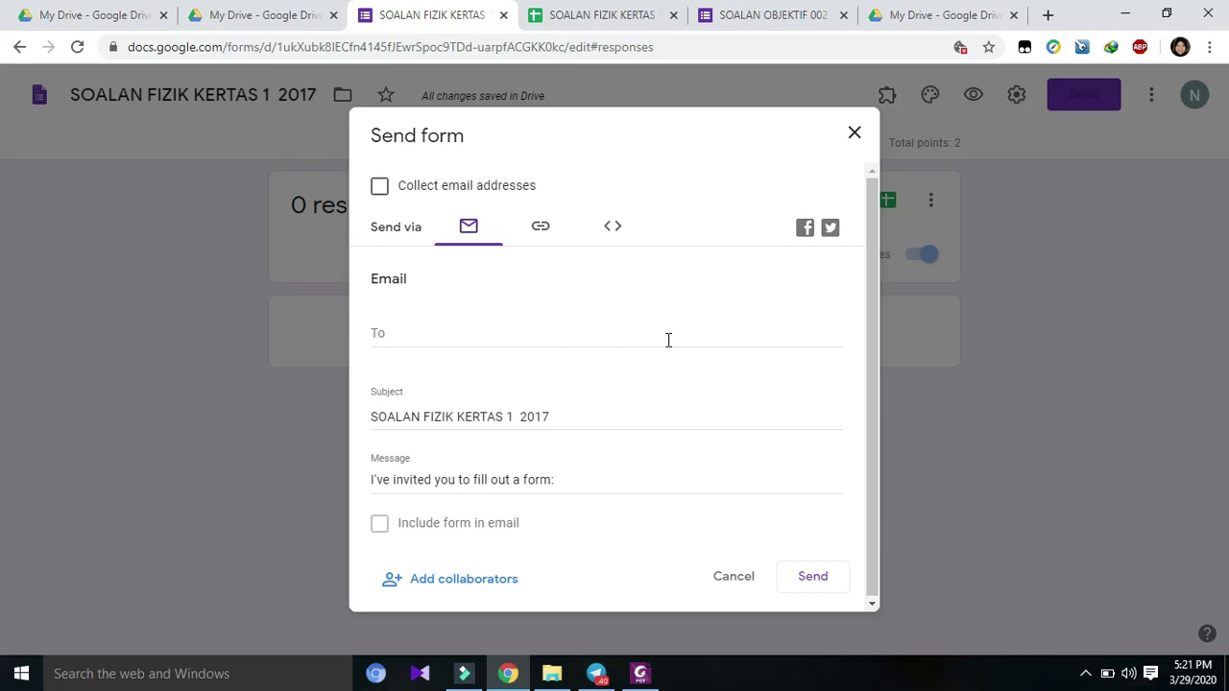
left_click(551, 231)
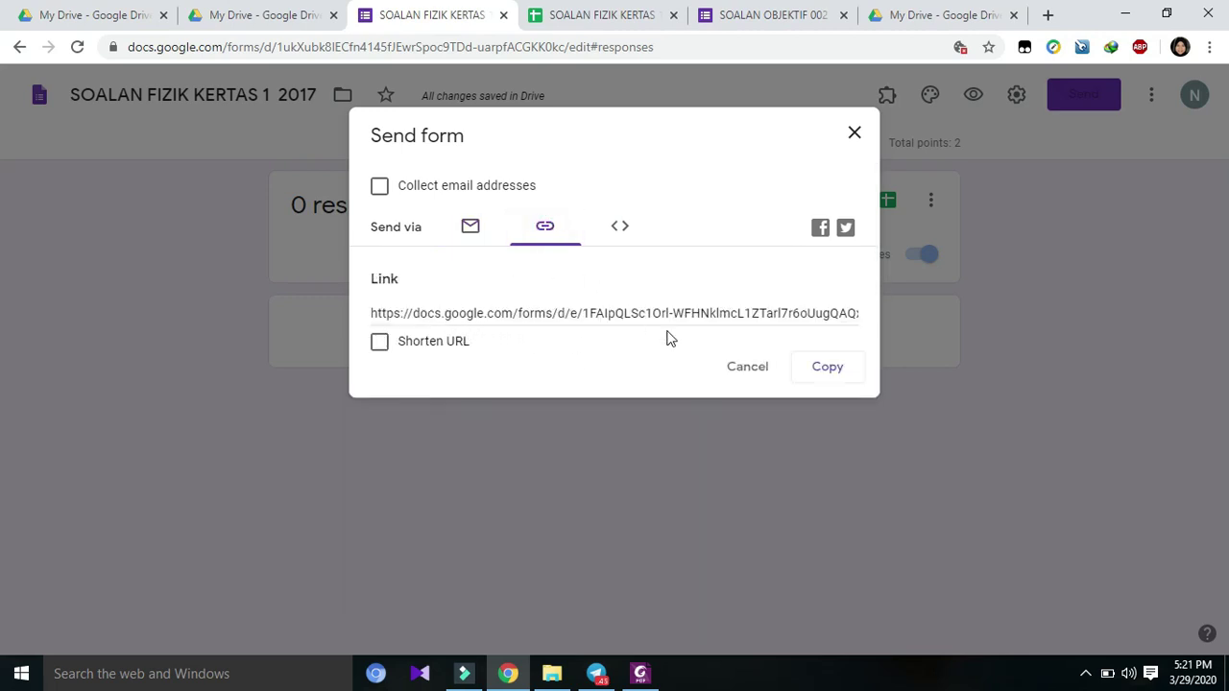
left_click(848, 368)
left_click(381, 343)
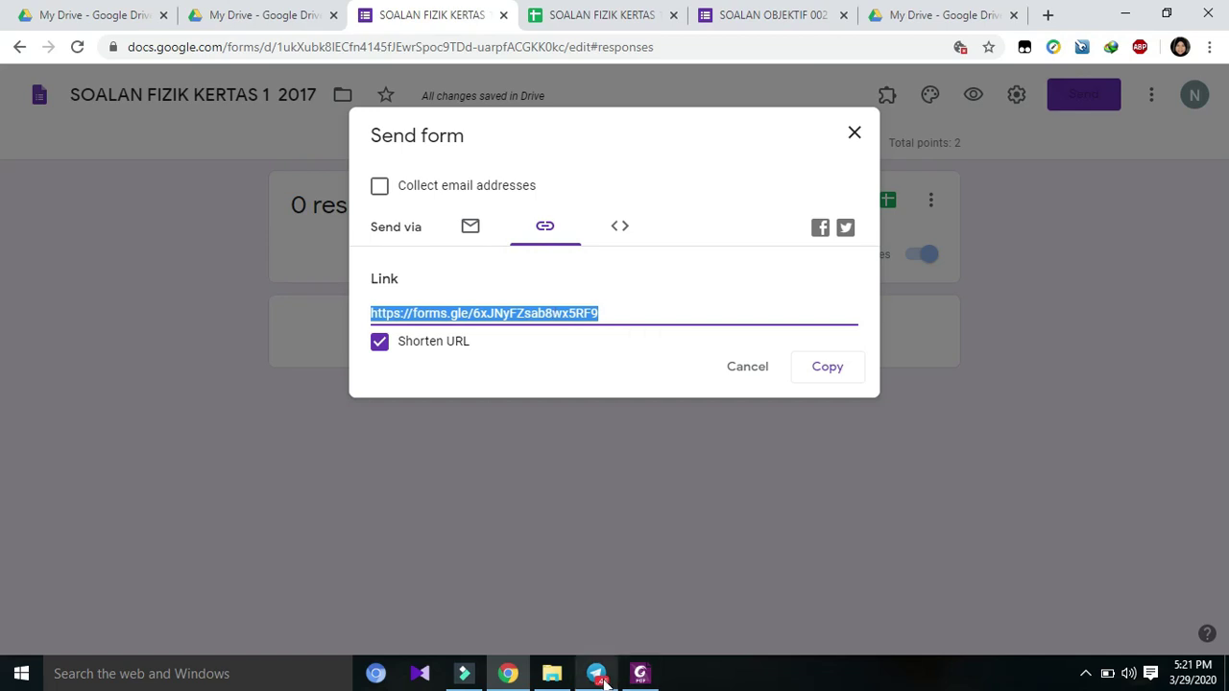
Switch to Telegram, send the shortened form link to the BFF FOREVER.. group, and return to the form's responses view.
mouse_move(604, 682)
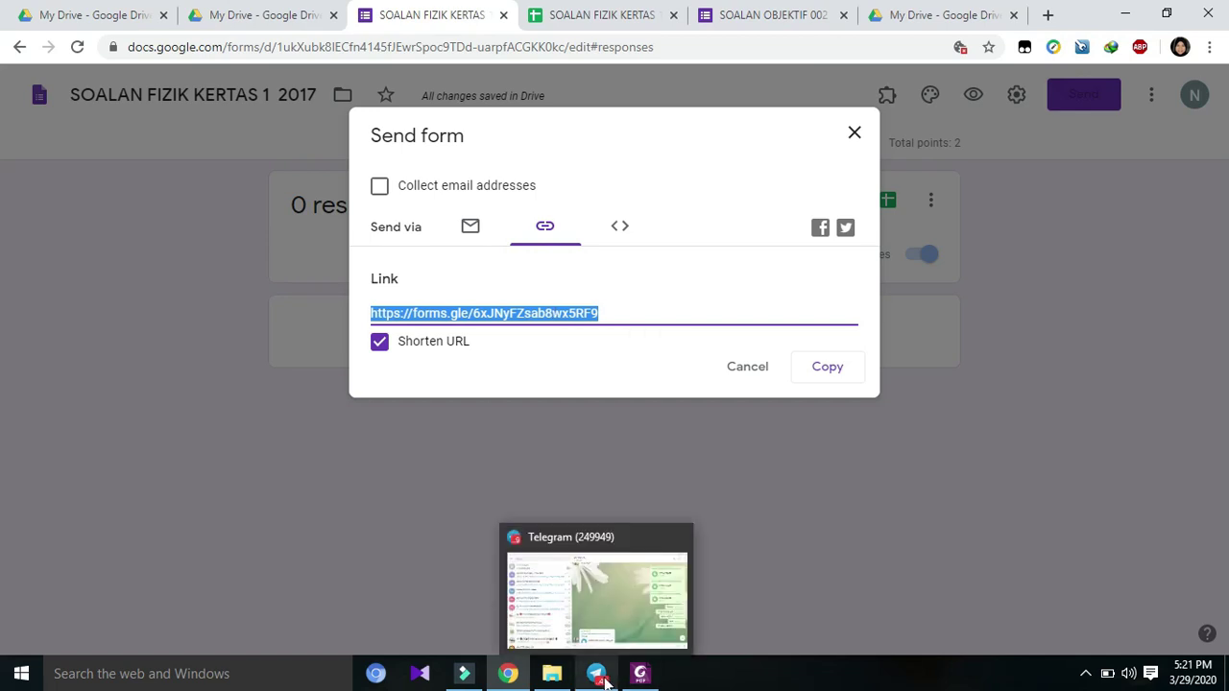
left_click(603, 681)
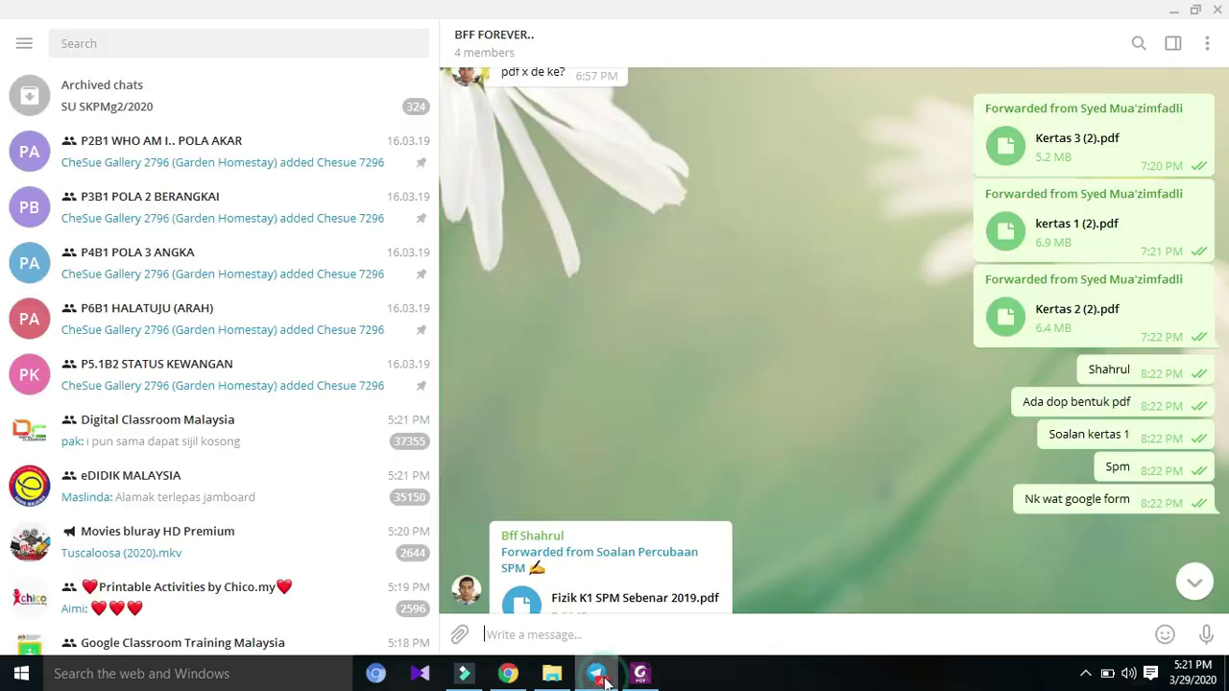
left_click(237, 50)
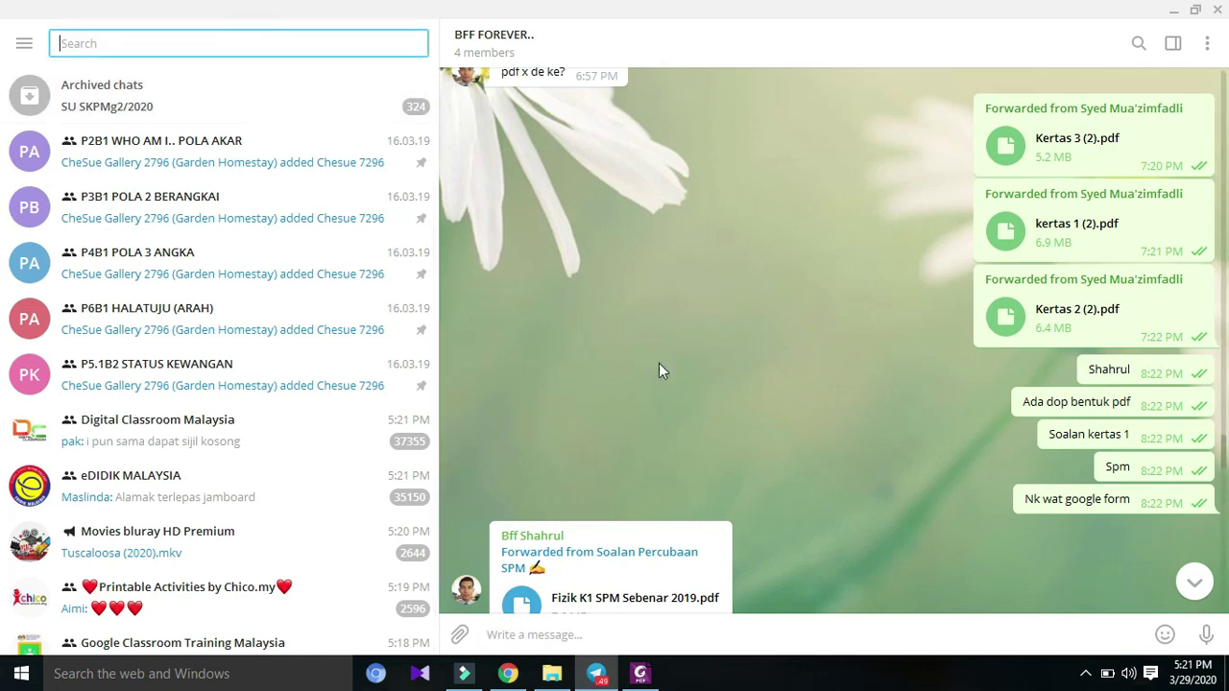
left_click(662, 629)
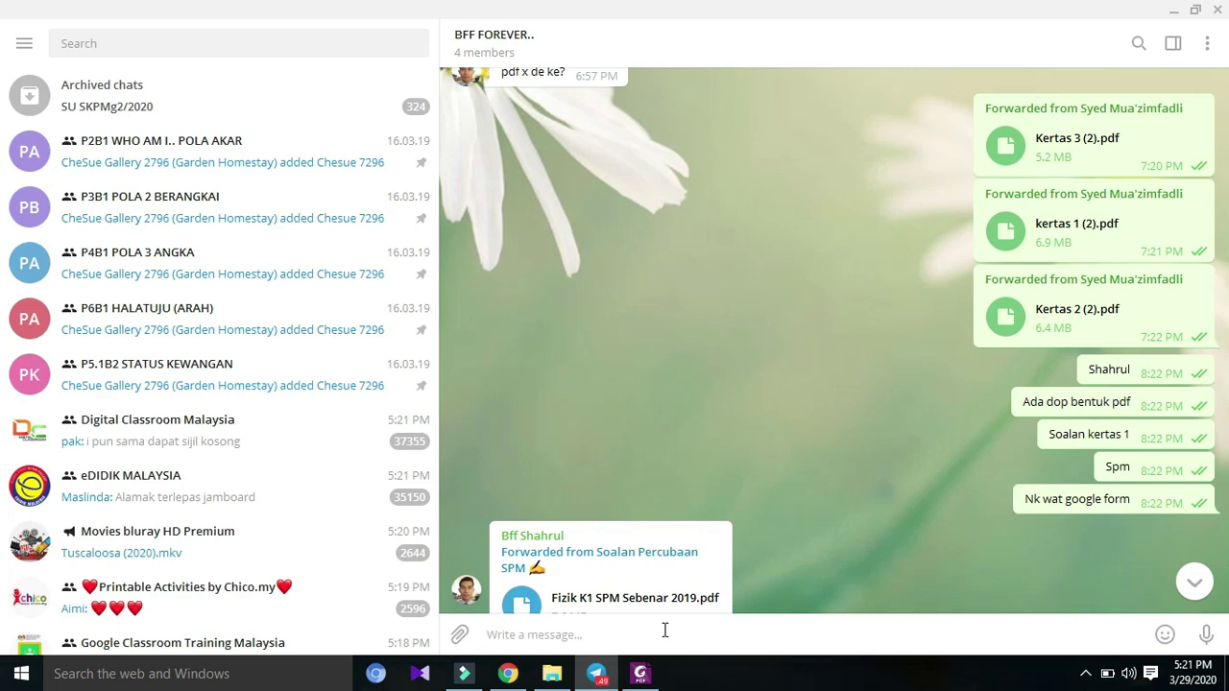
key("ctrl+v")
key("Return")
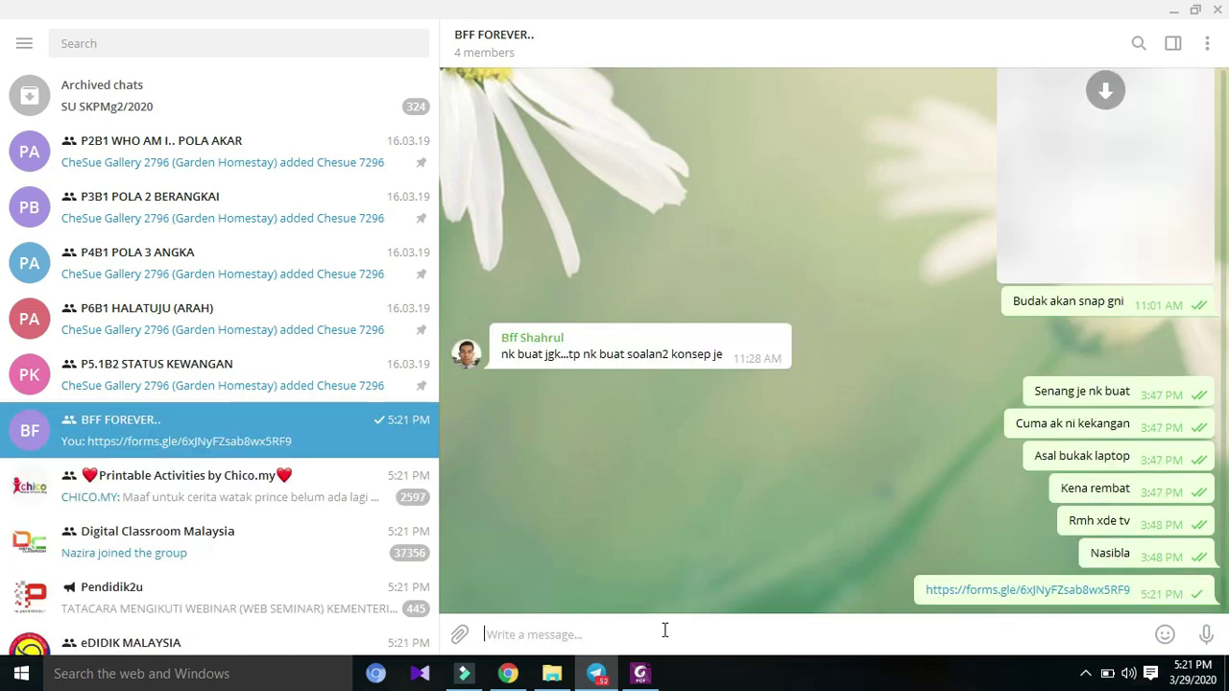
left_click(1172, 10)
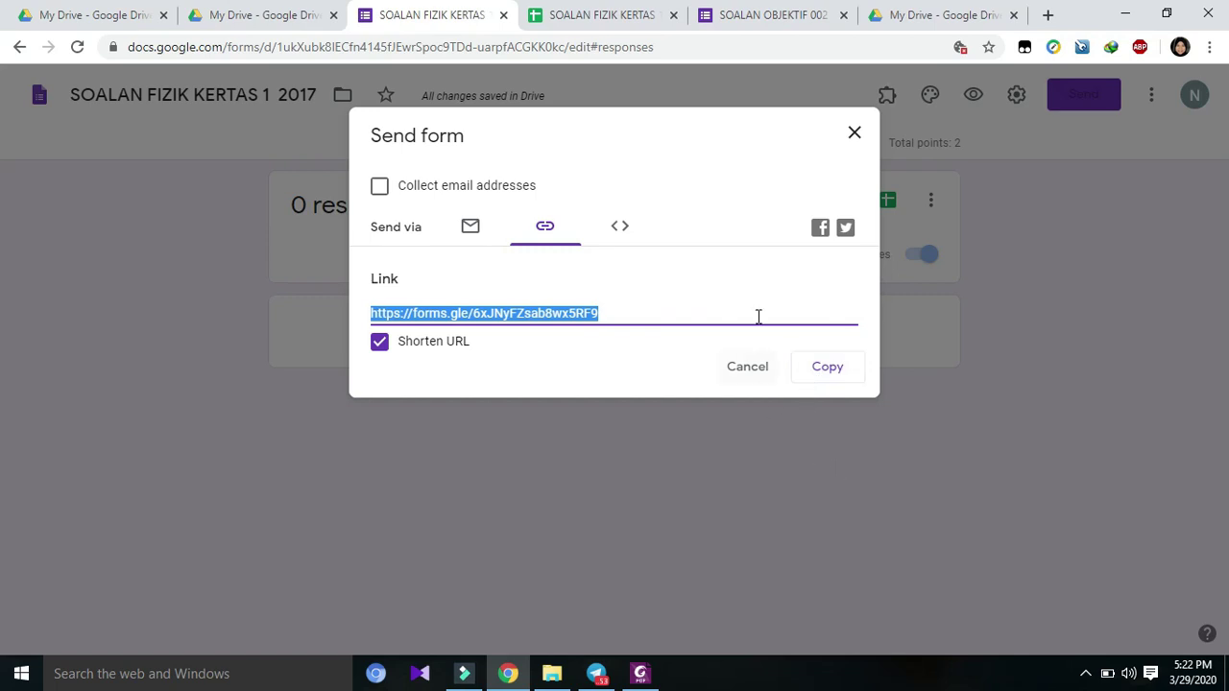
left_click(855, 135)
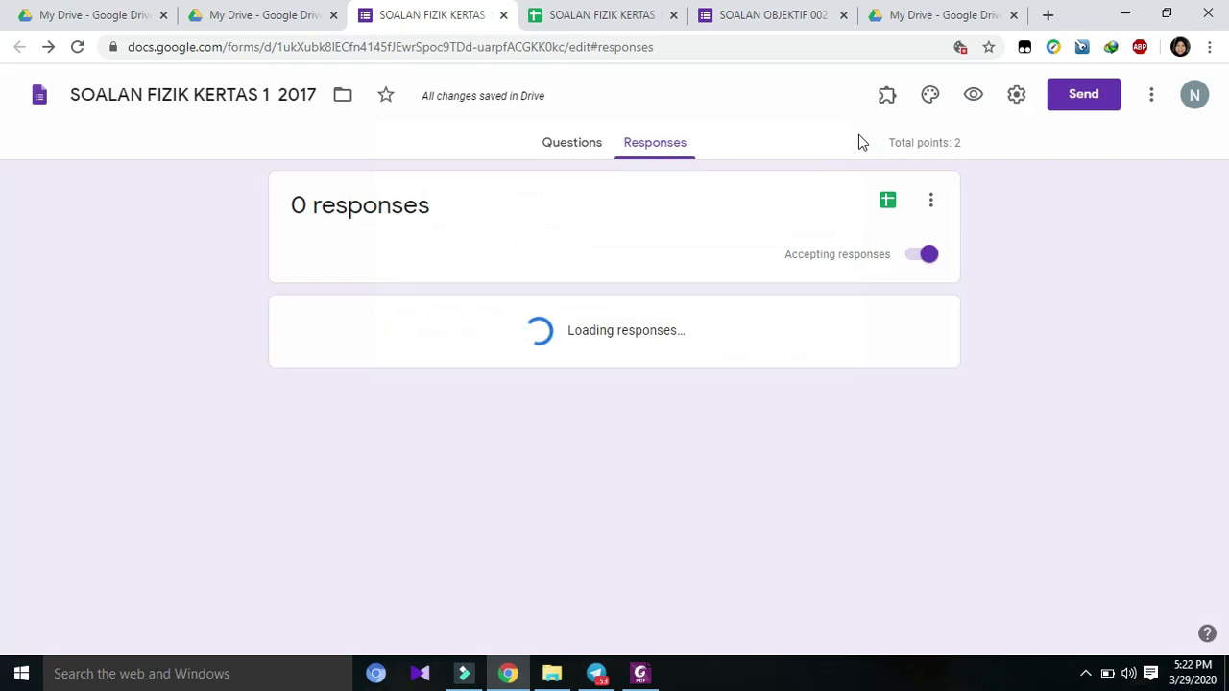